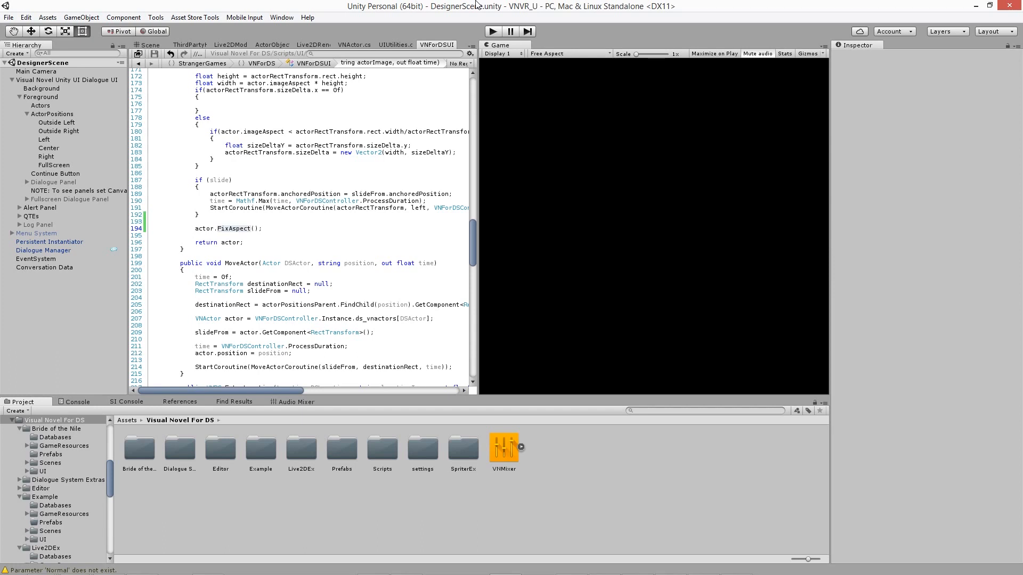
Create a new visual novel as an empty project with the prefab name Live2DEx1.
click(157, 18)
mouse_move(229, 30)
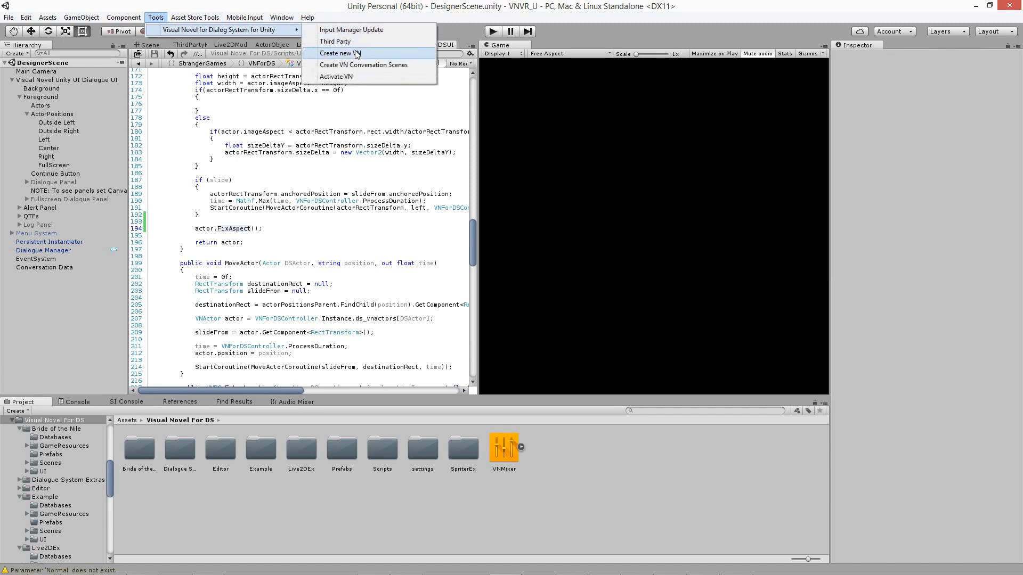
click(341, 54)
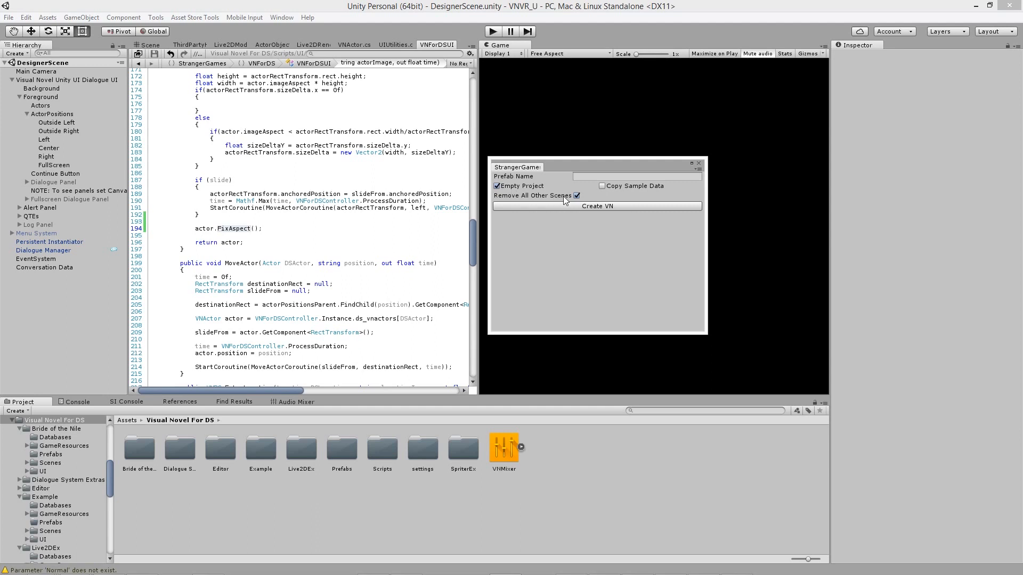
click(595, 176)
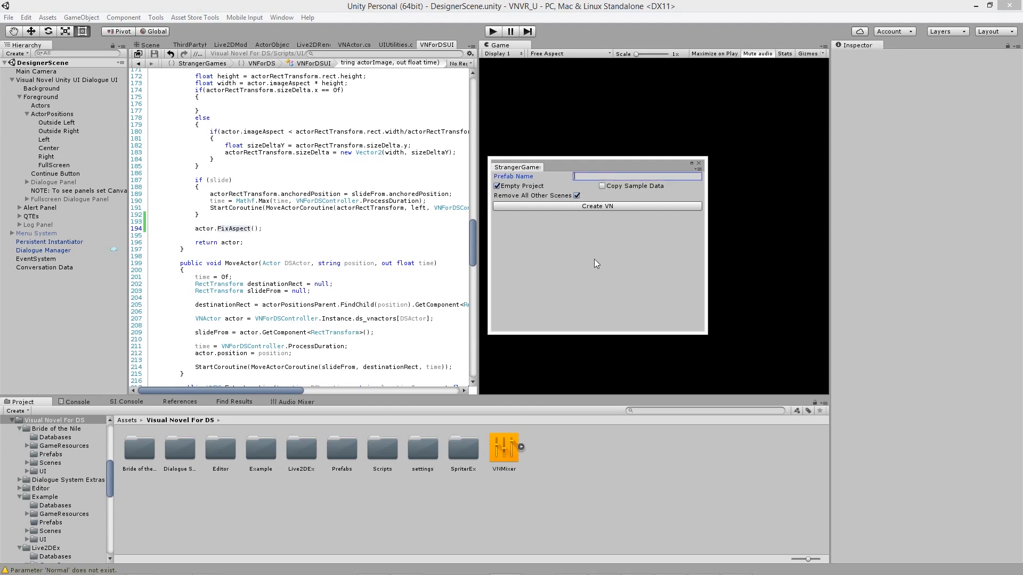
text(Live2DEx1)
click(591, 207)
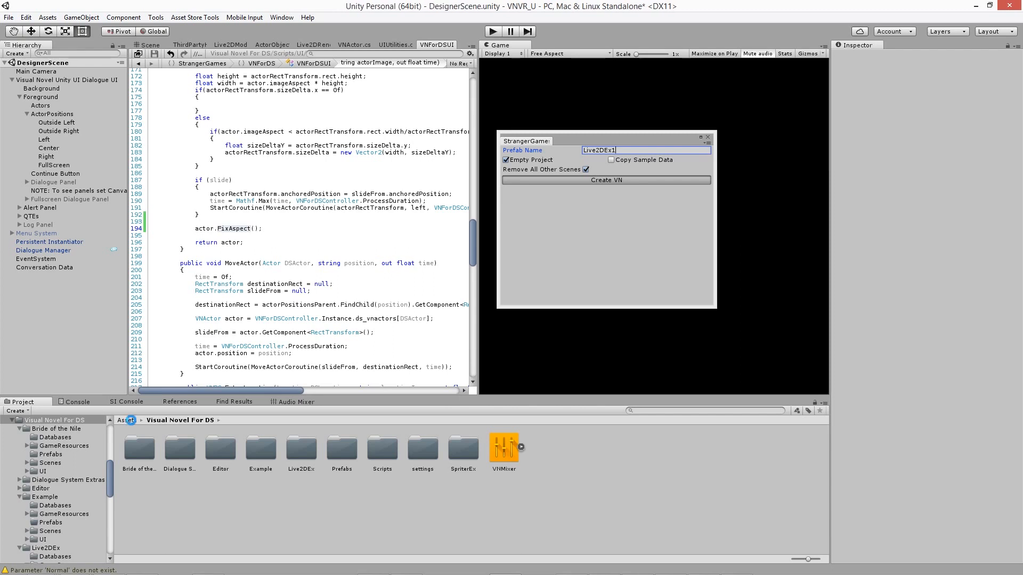
Rename the Resources folder directly under Assets as Live2DChars.
click(128, 420)
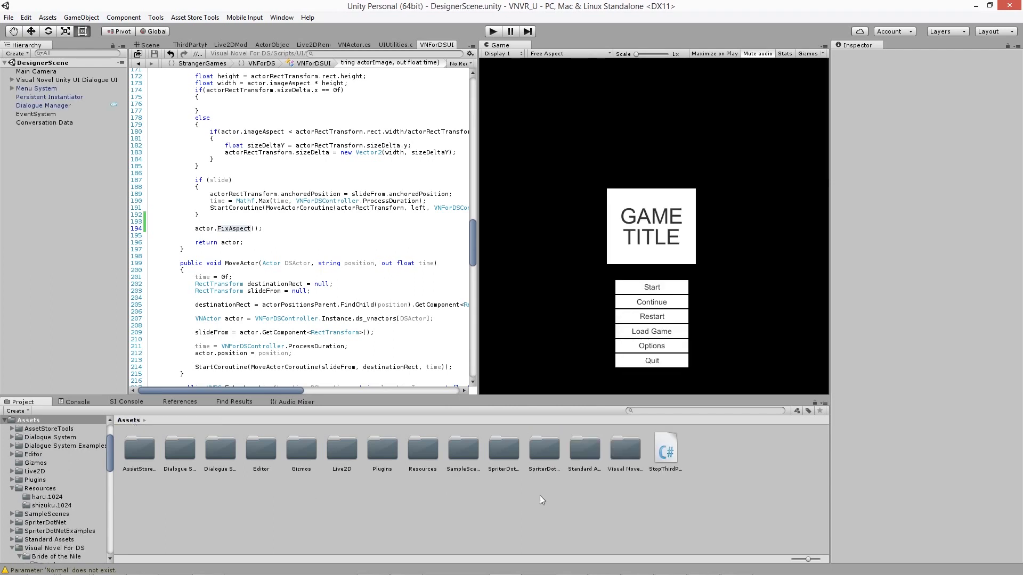
double_click(417, 450)
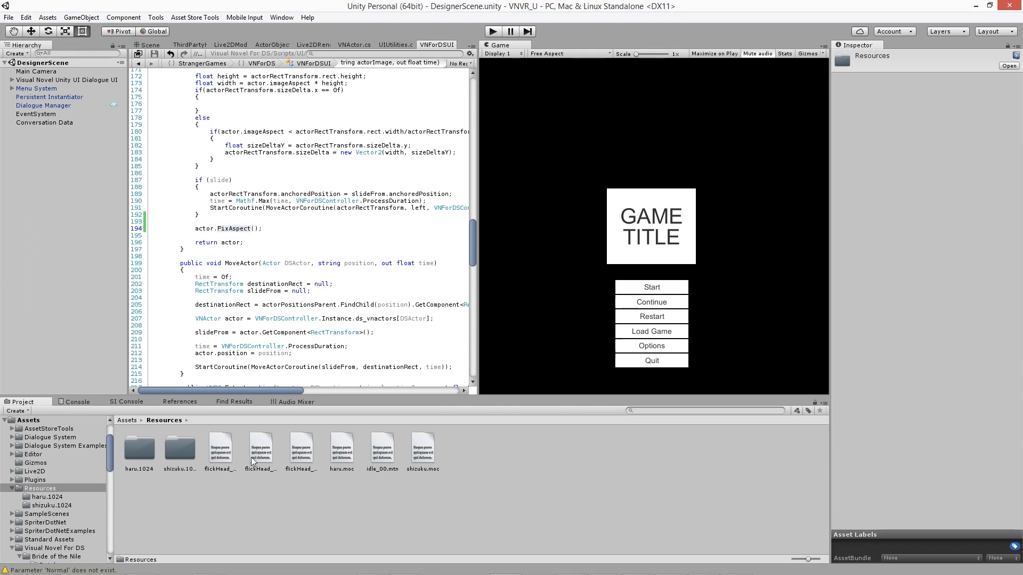
click(129, 420)
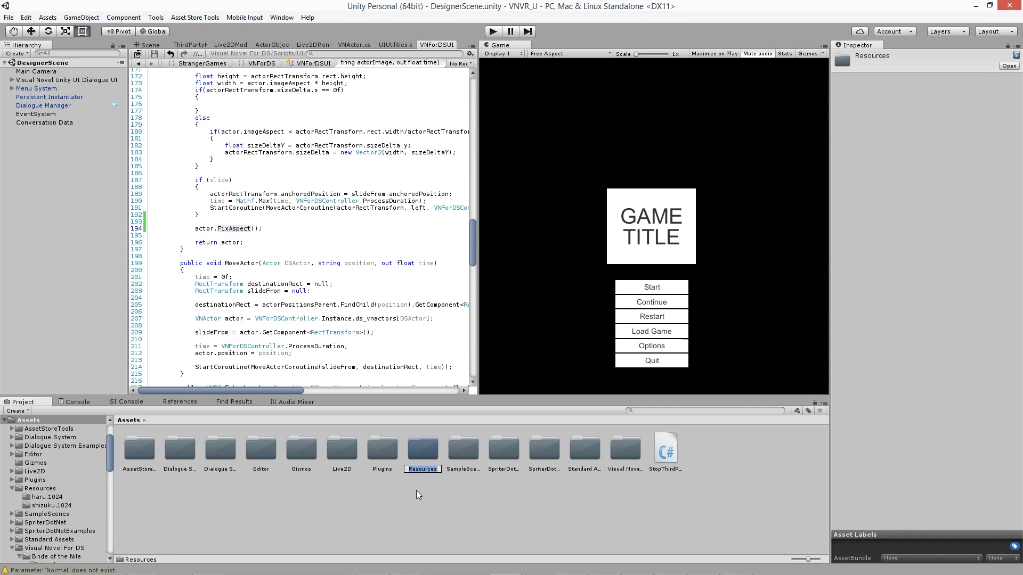
text(Live2DChars)
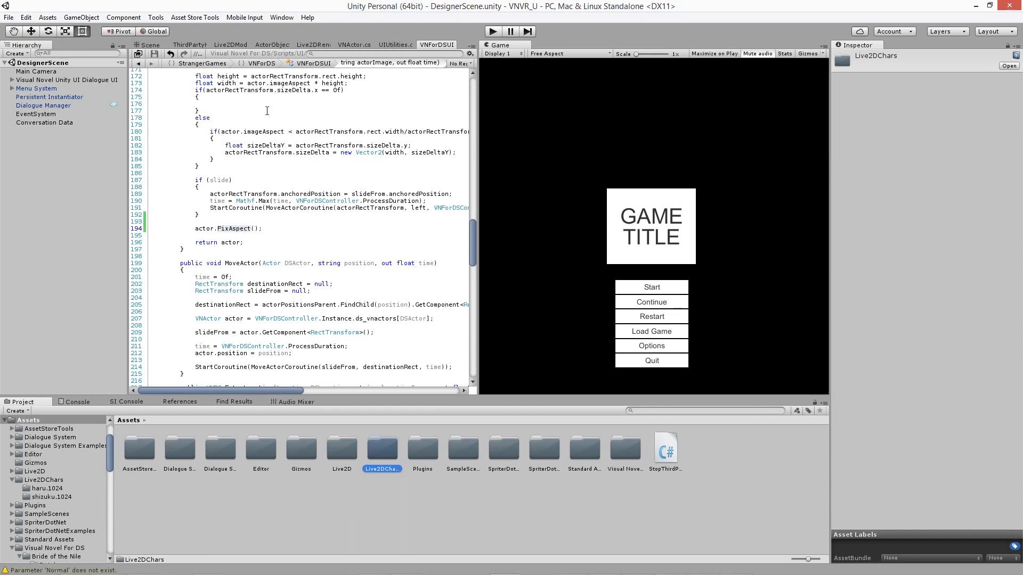
Check the Live2D entry in the visual novel tool's Third Party settings.
click(164, 18)
mouse_move(173, 30)
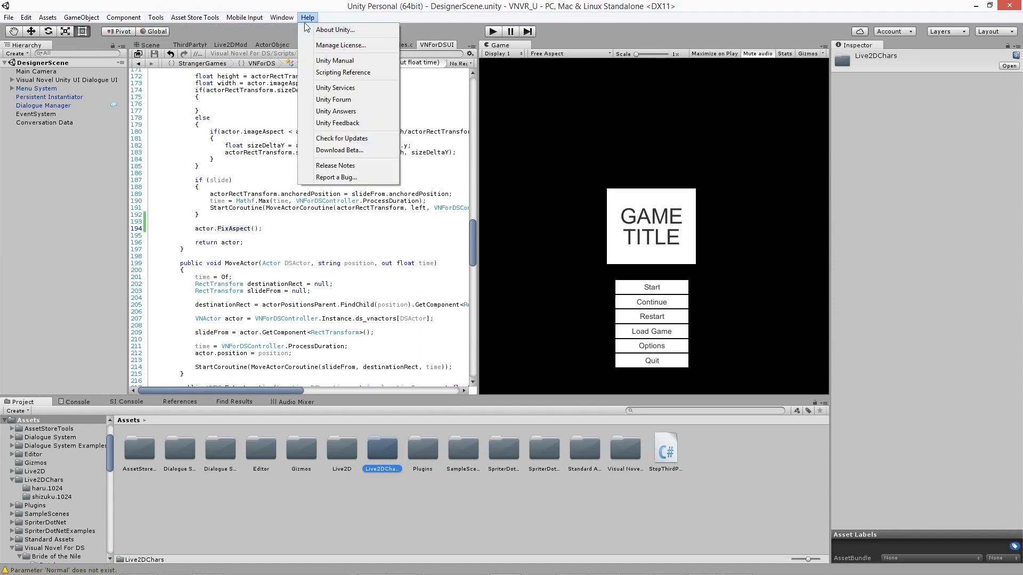
mouse_move(240, 30)
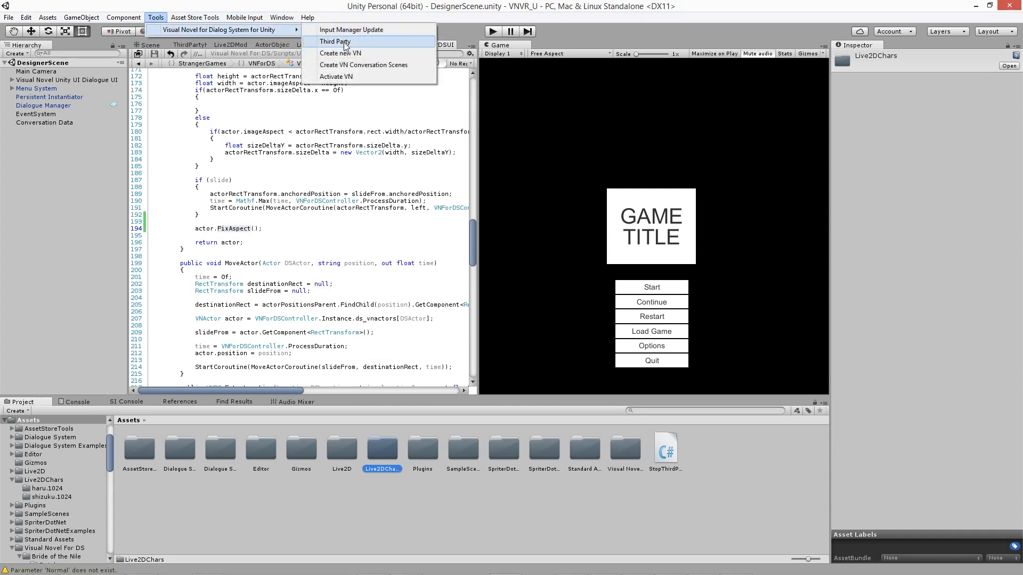
click(343, 42)
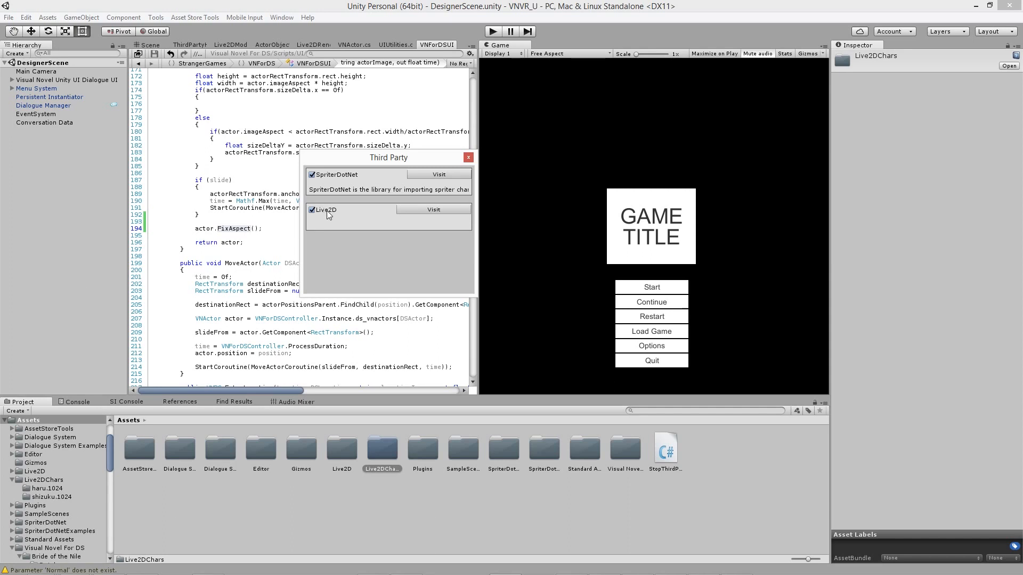
click(449, 211)
Create a folder named char1 in Visual Novel For DS/Live2DEx1/GameResources/Characters.
click(341, 452)
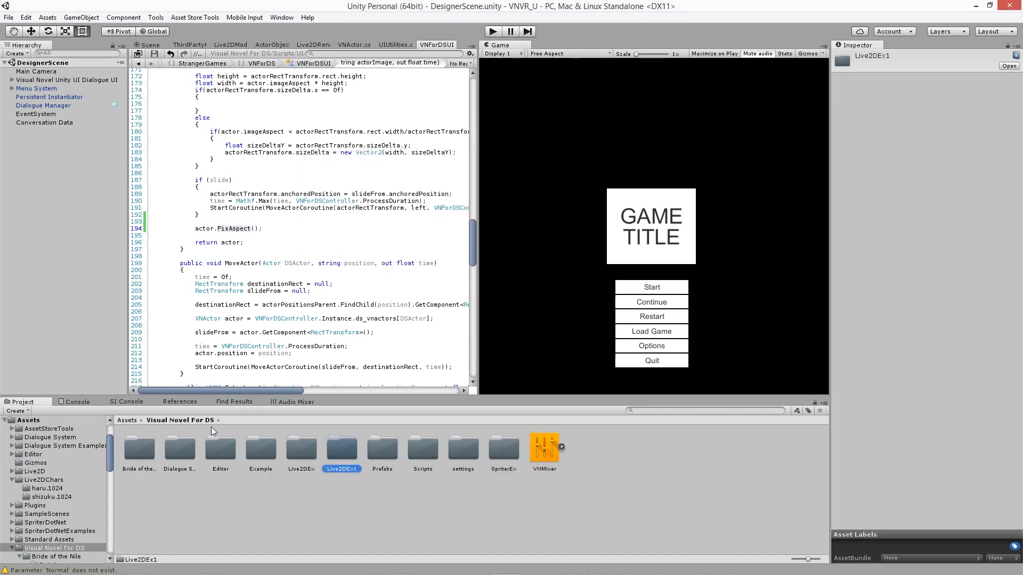
double_click(341, 453)
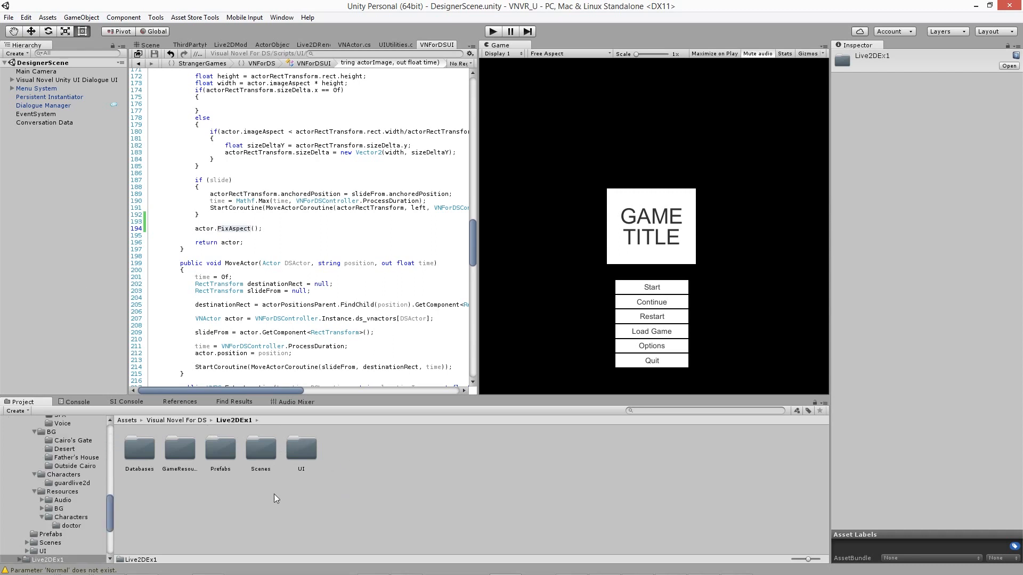
double_click(179, 450)
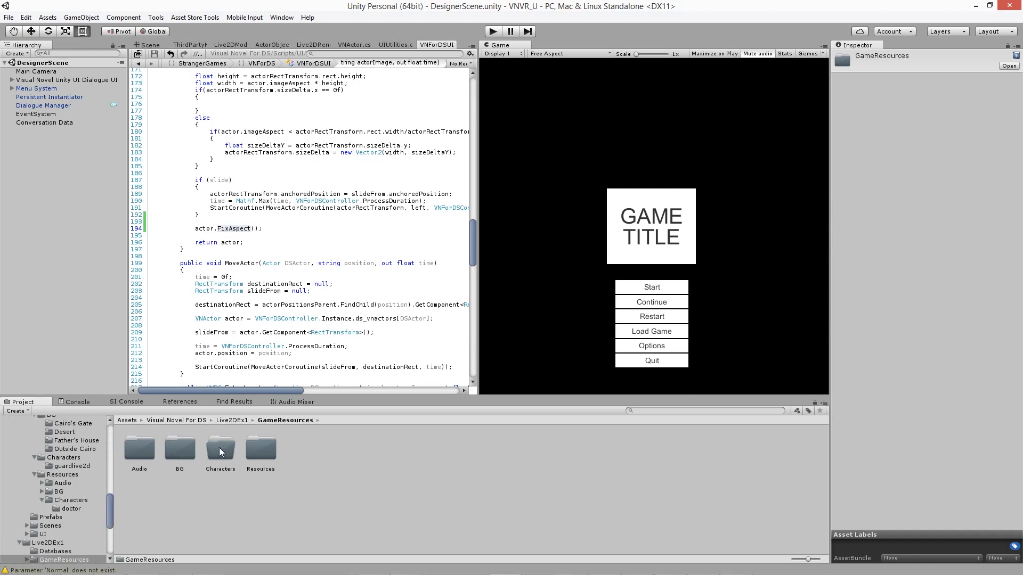
double_click(220, 452)
right_click(254, 492)
mouse_move(387, 299)
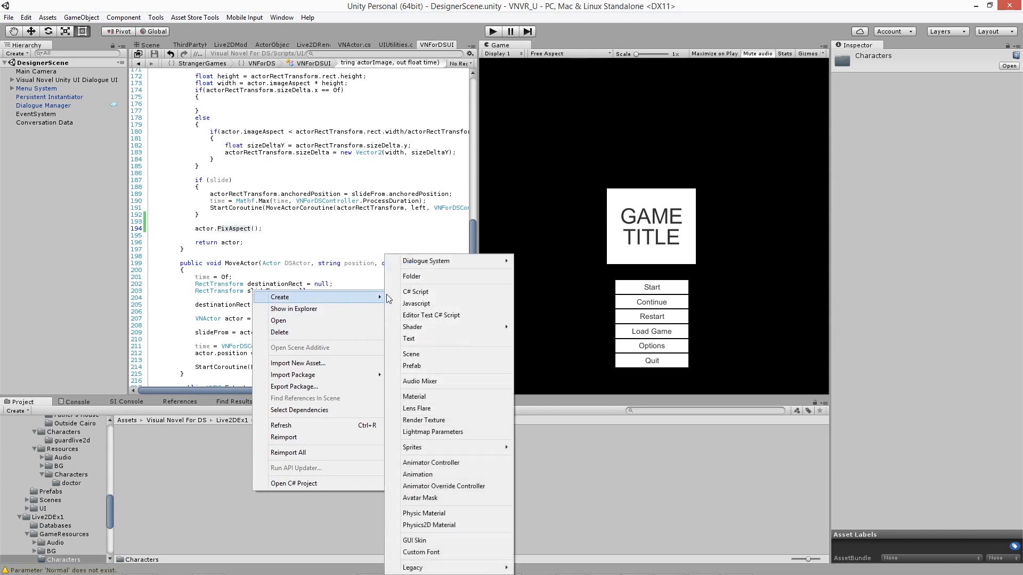
click(443, 274)
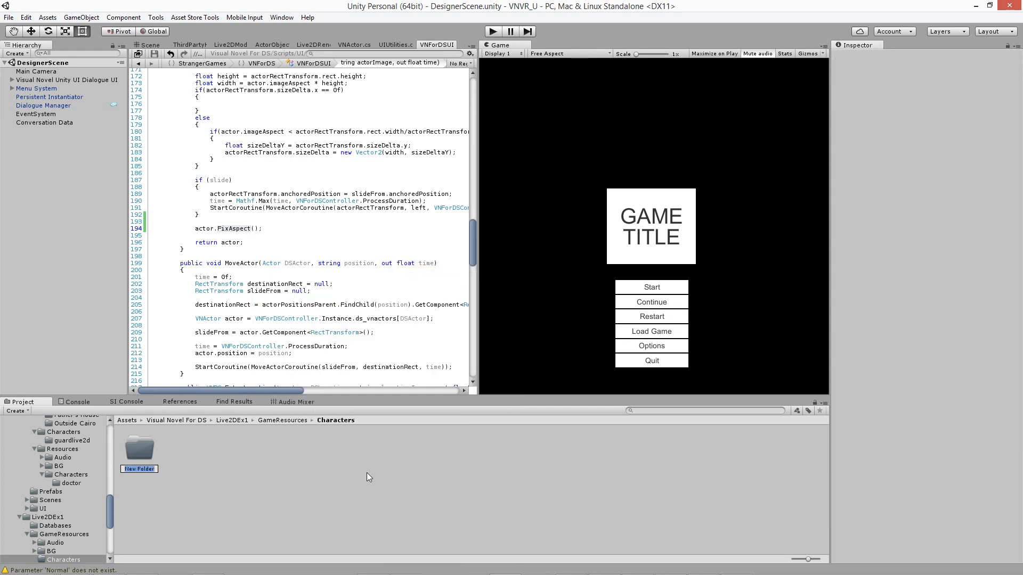
key(BackSpace)
text(char1)
key(Return)
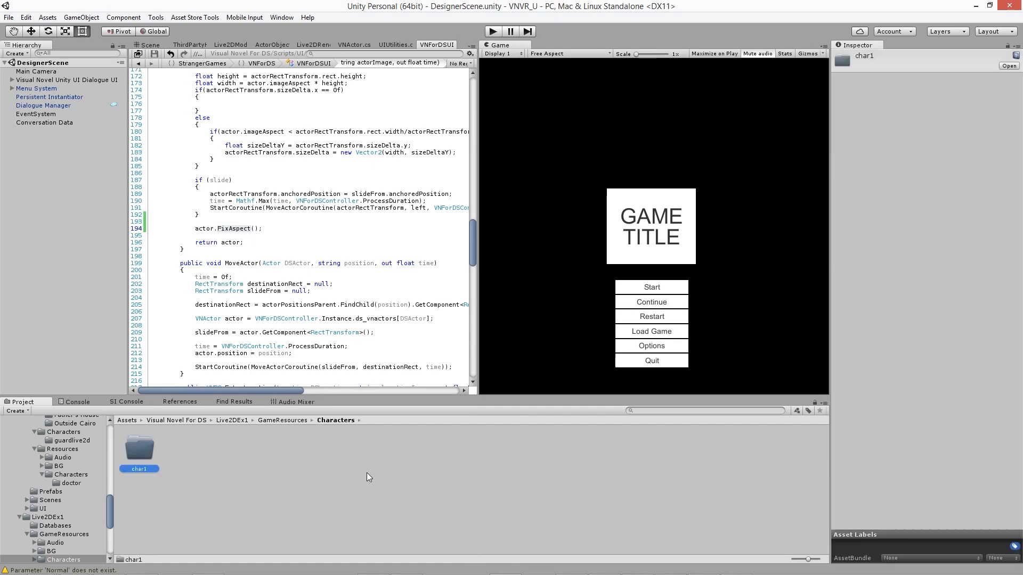
Create a second folder named char2 alongside char1 in the Characters folder.
right_click(367, 472)
mouse_move(445, 276)
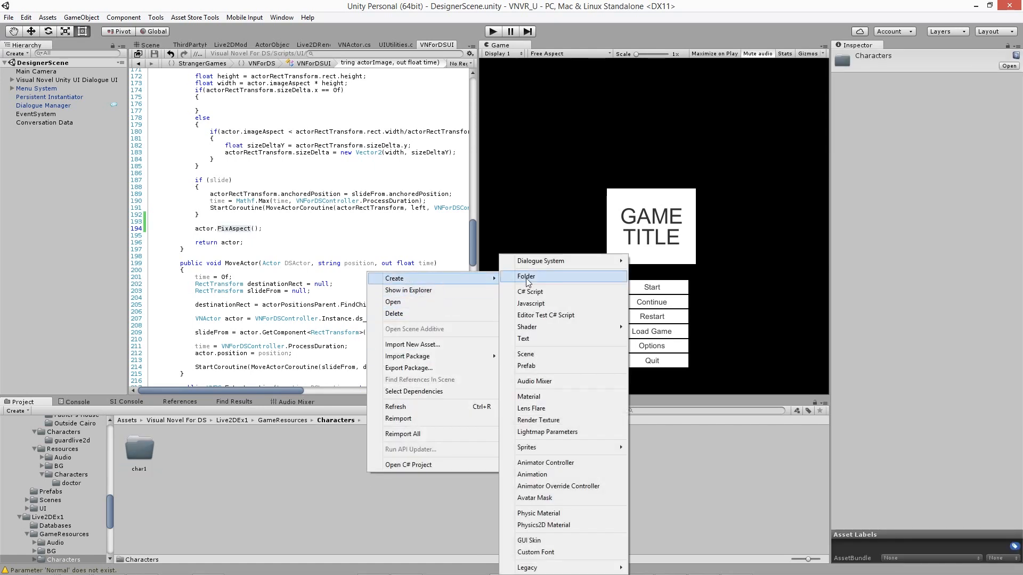
click(526, 276)
text(char2)
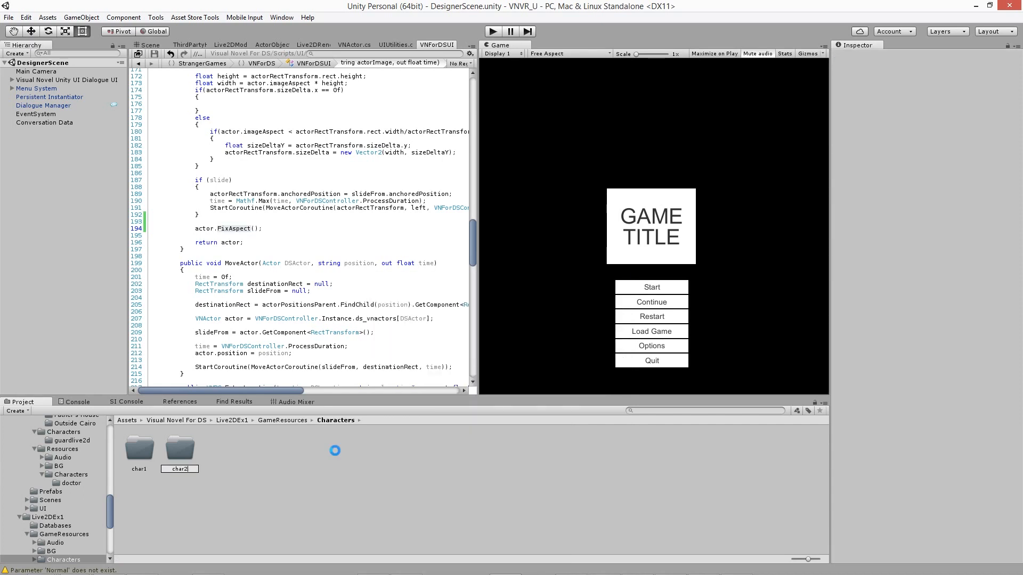
key(Return)
Open the char1 folder, add an empty game object to DesignerScene and show the Scene view.
double_click(142, 459)
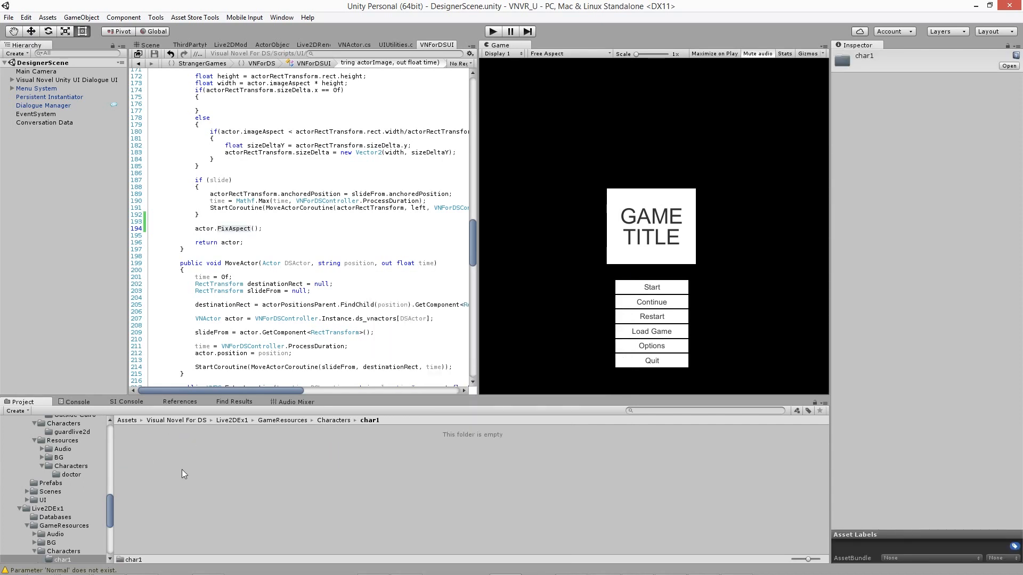
right_click(35, 164)
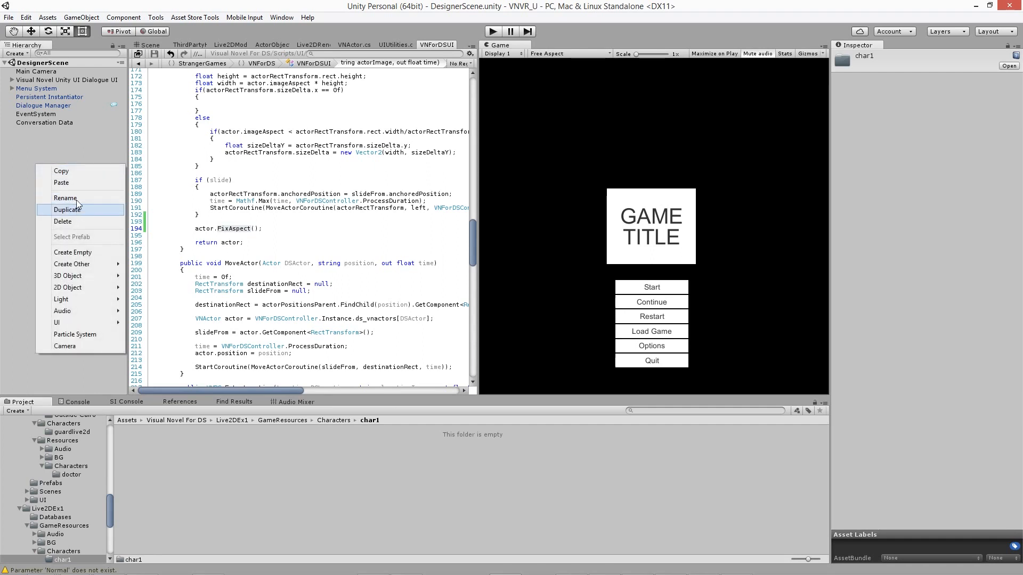
click(80, 252)
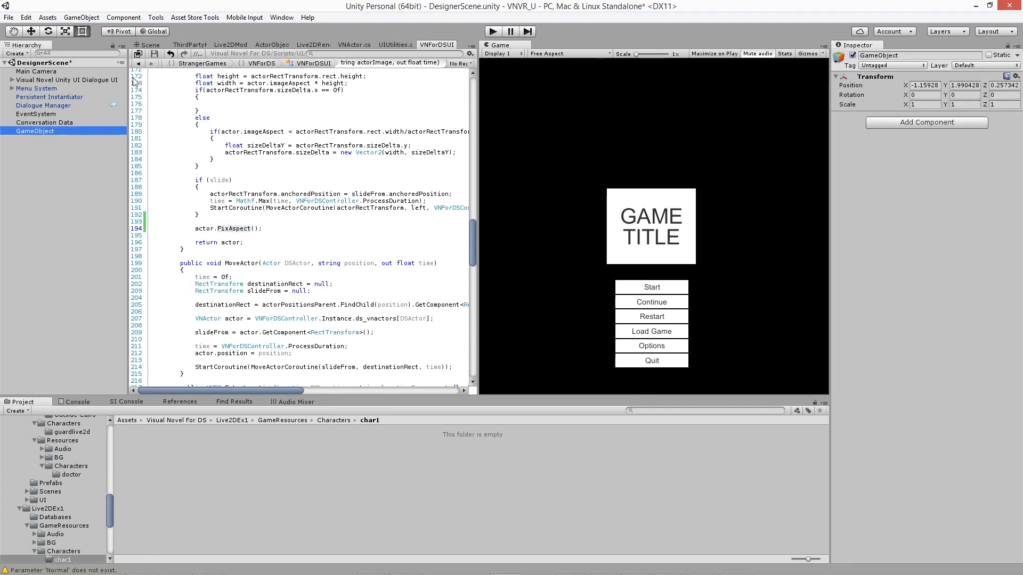
click(149, 44)
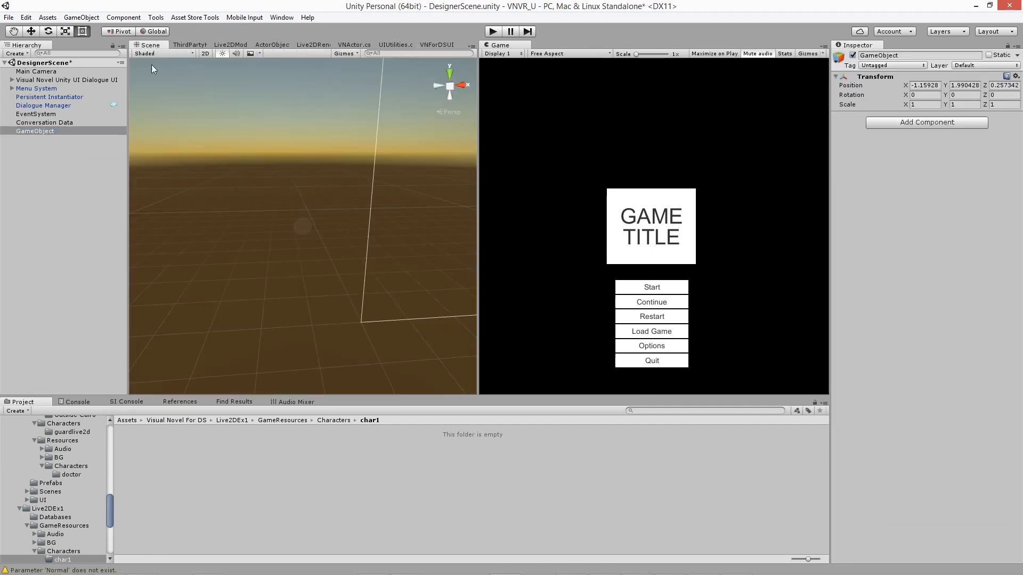
Add the Live 2D Model component to the new empty game object.
click(912, 123)
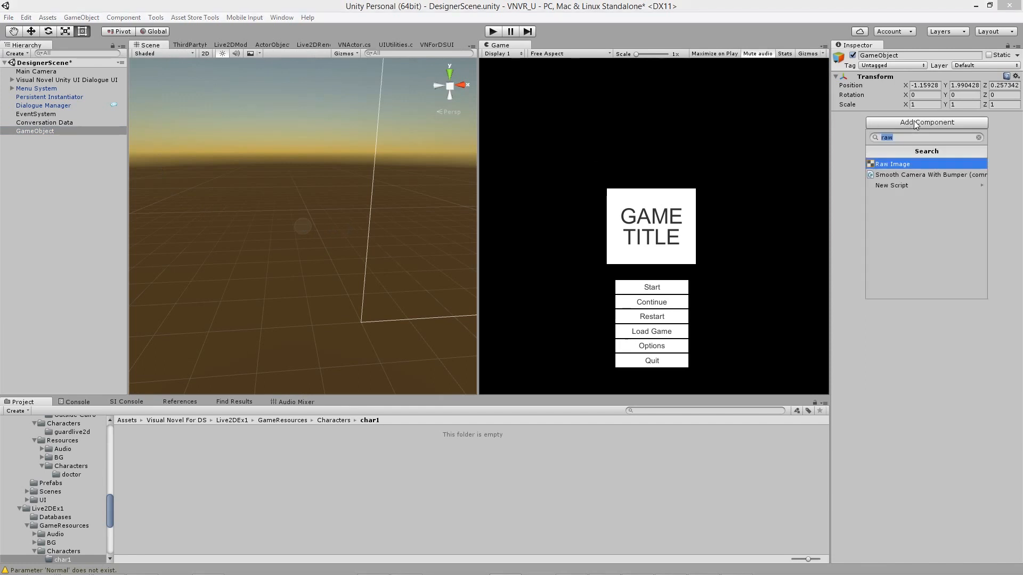
text(liv)
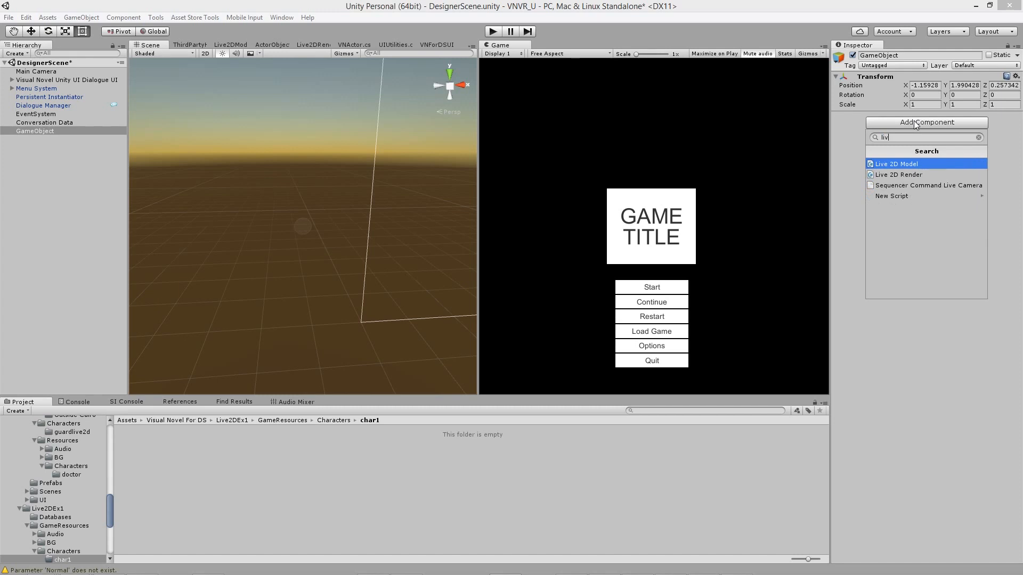
key(Return)
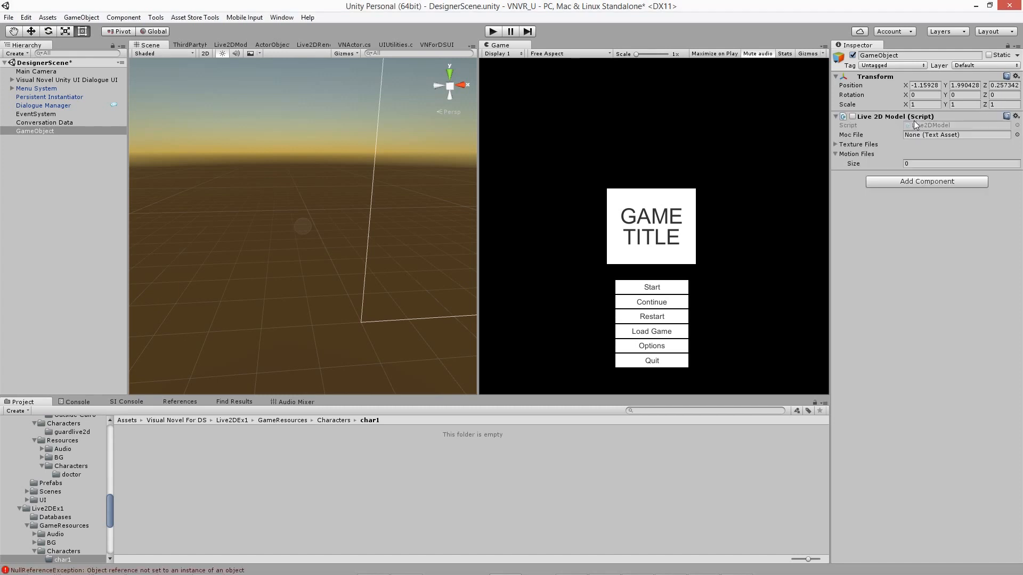
Add the Live 2D Render component to the same game object.
click(916, 182)
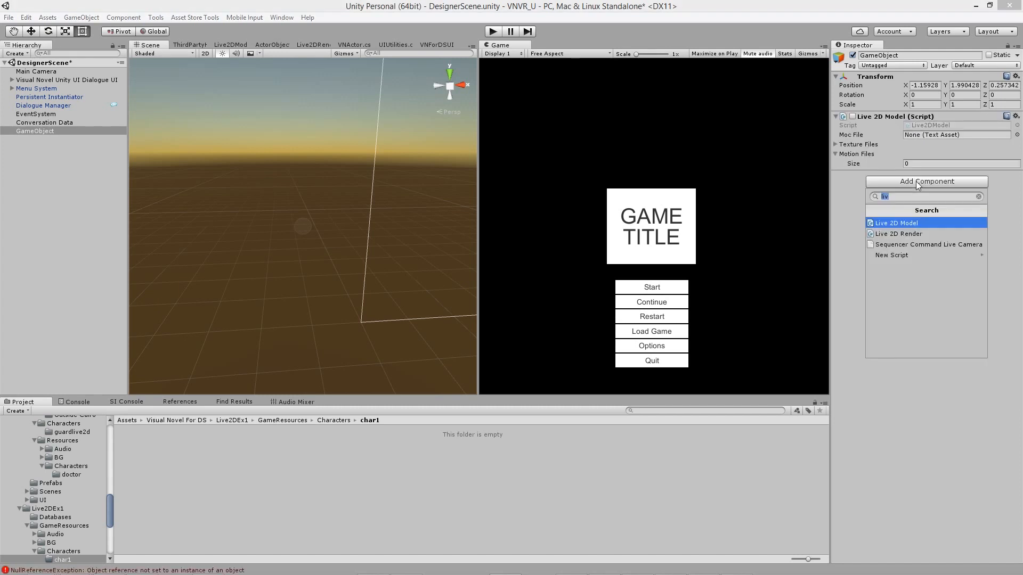
key(BackSpace)
text(v)
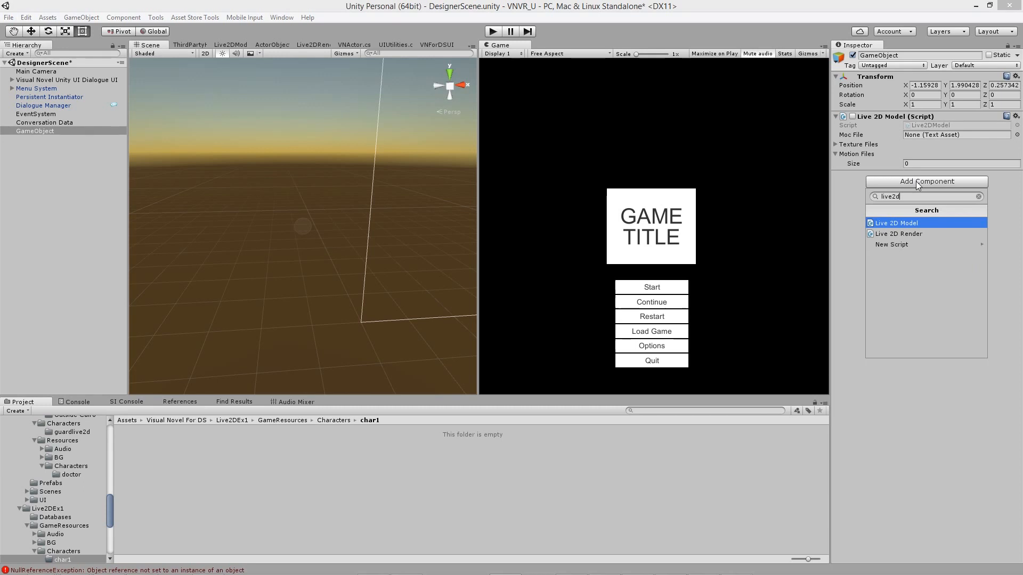
key(Down)
key(Return)
Add the Actor Object Position component to the game object and enable its Live 2D Model script.
click(913, 222)
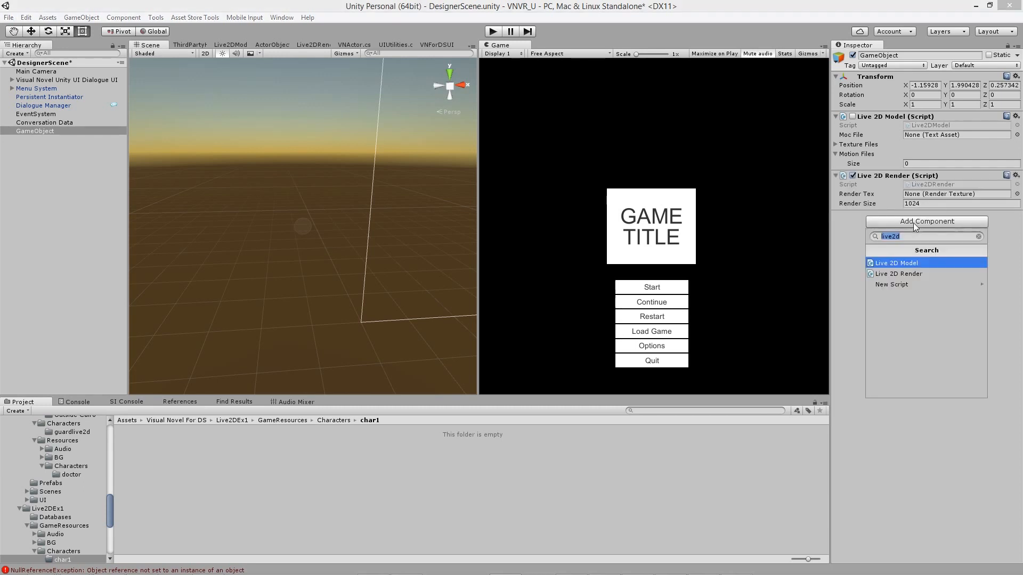
text(actor)
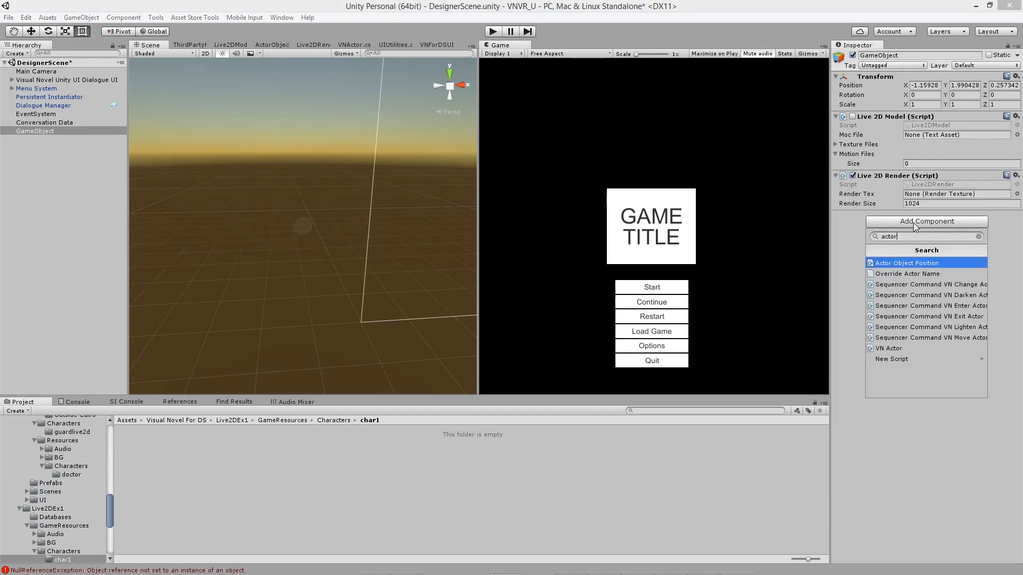
click(907, 259)
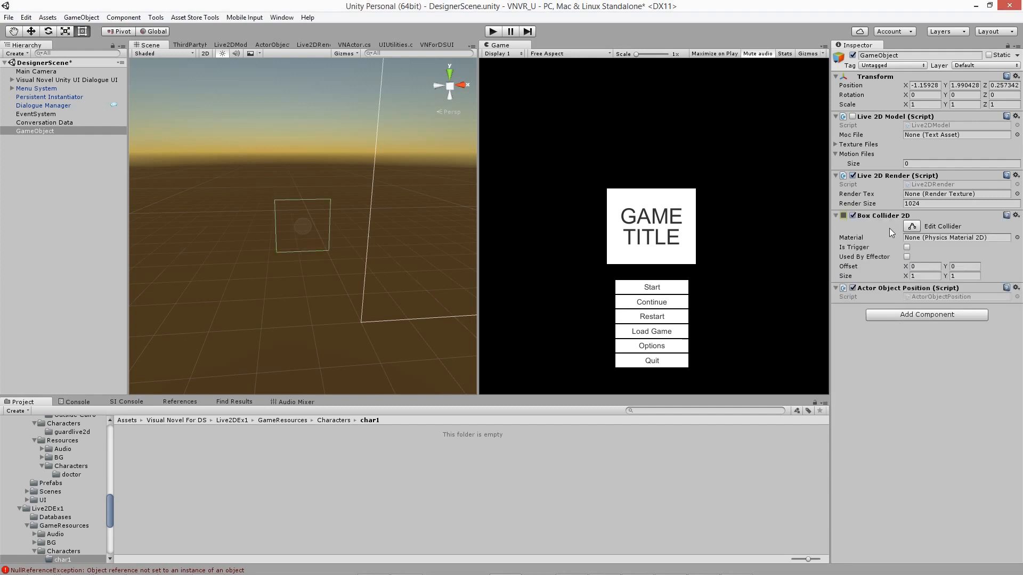
click(852, 116)
Open the Live2DChars folder under Assets to access the Live2D character files.
click(333, 420)
click(127, 420)
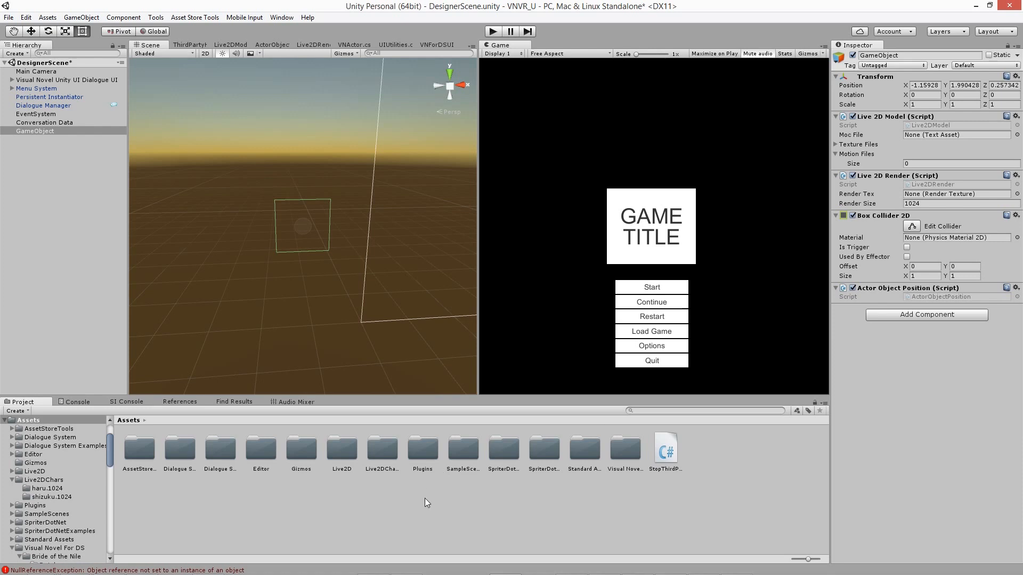
double_click(389, 449)
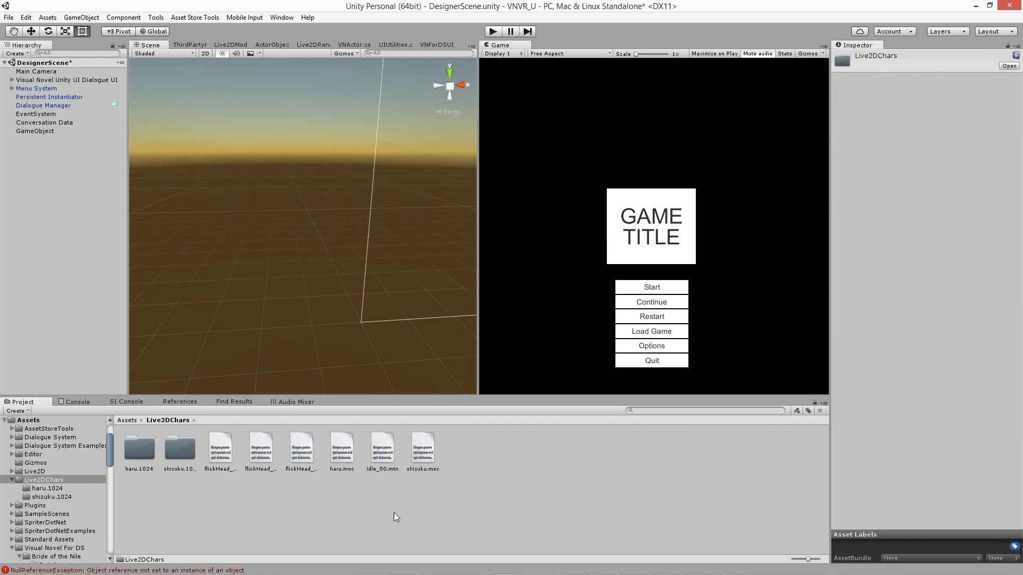
Rename the new game object as default and assign haru.moc as the Moc File of its Live 2D Model component.
click(53, 132)
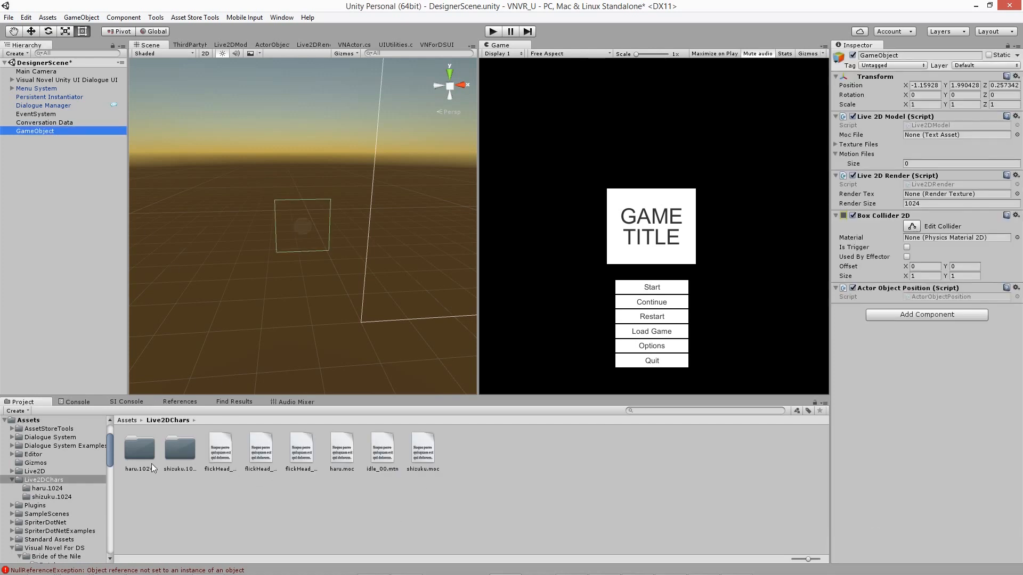
click(912, 57)
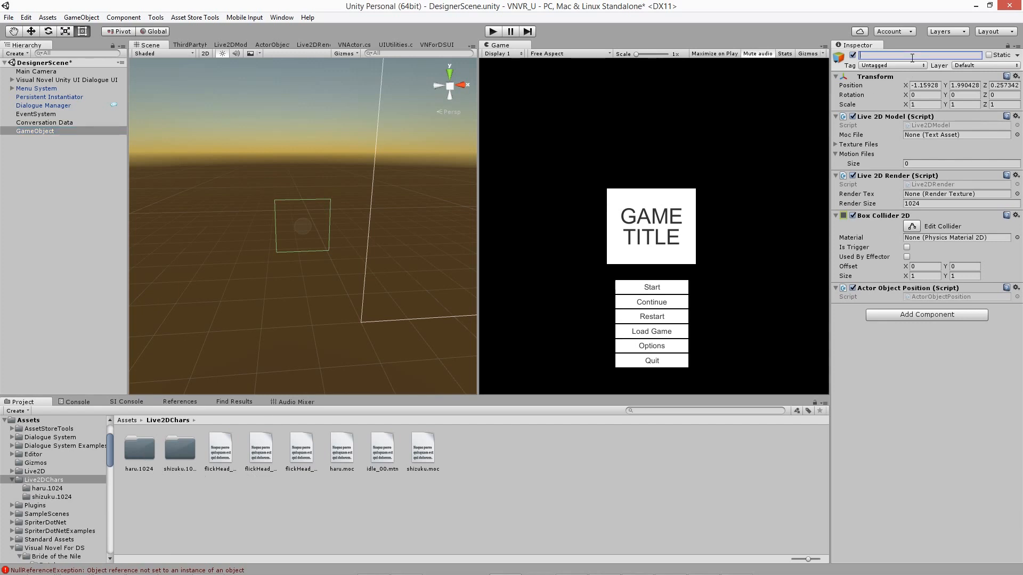
text(default)
key(Return)
drag(341, 459, 924, 140)
Fill the default object's Texture Files with texture_00, texture_01 and texture_02 from the haru.1024 folder.
click(835, 144)
click(137, 449)
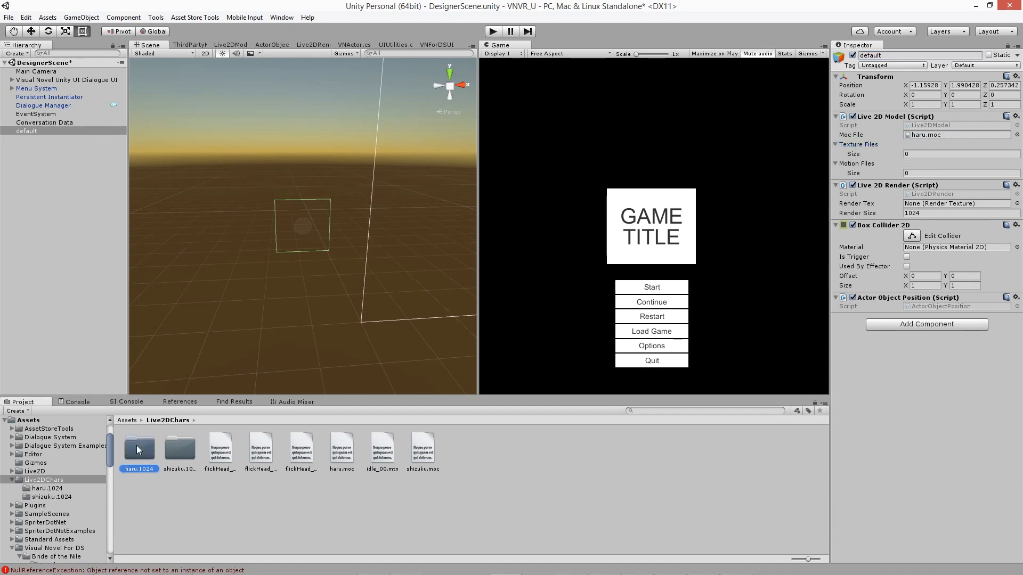
double_click(137, 447)
click(50, 133)
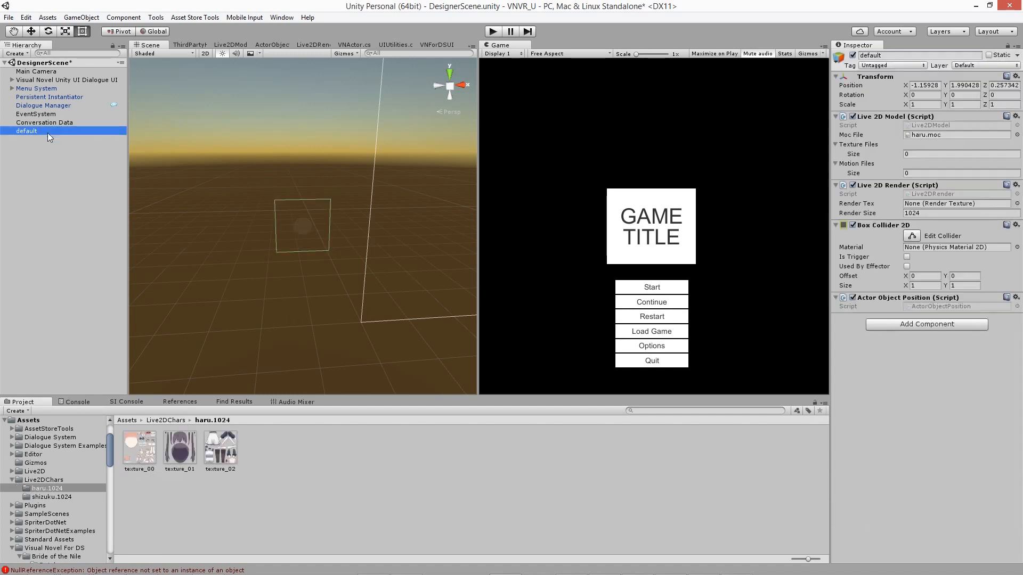
drag(134, 459, 855, 146)
drag(189, 453, 879, 152)
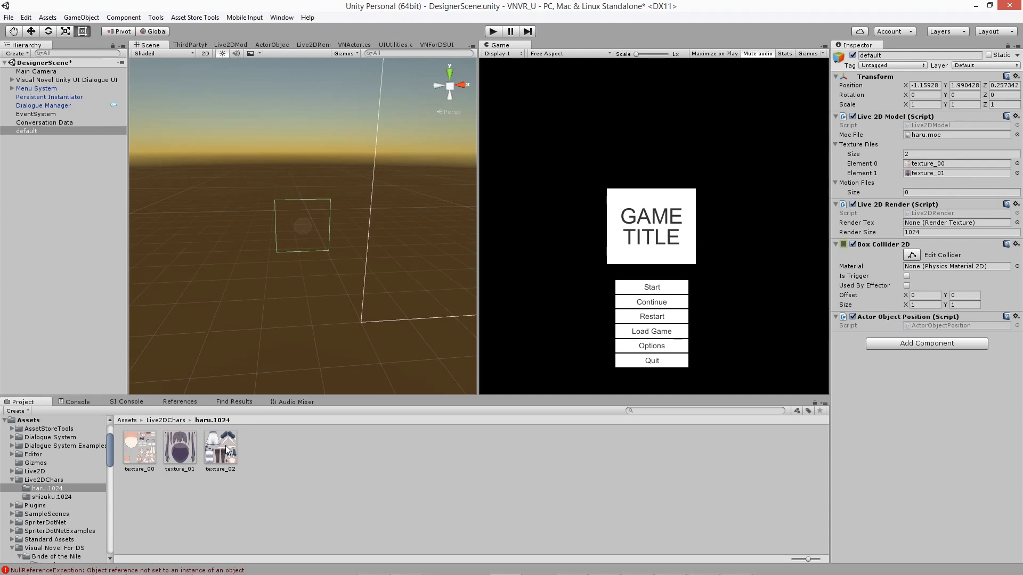
drag(224, 450, 869, 148)
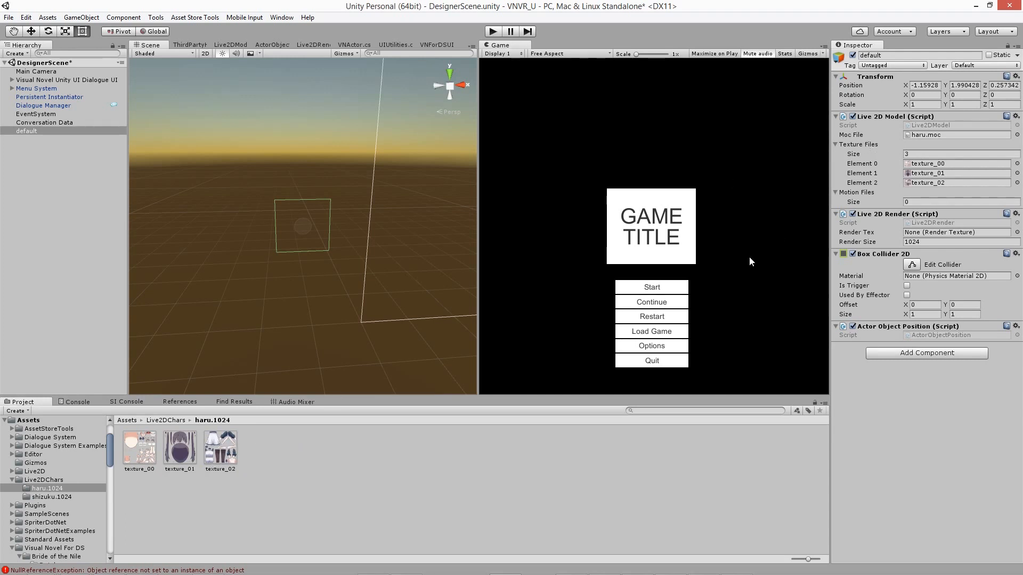
Add flickHead_00.mtn, flickHead_01.mtn, flickHead_02.mtn and idle_00.mtn from Live2DChars to the default object's Motion Files.
click(179, 421)
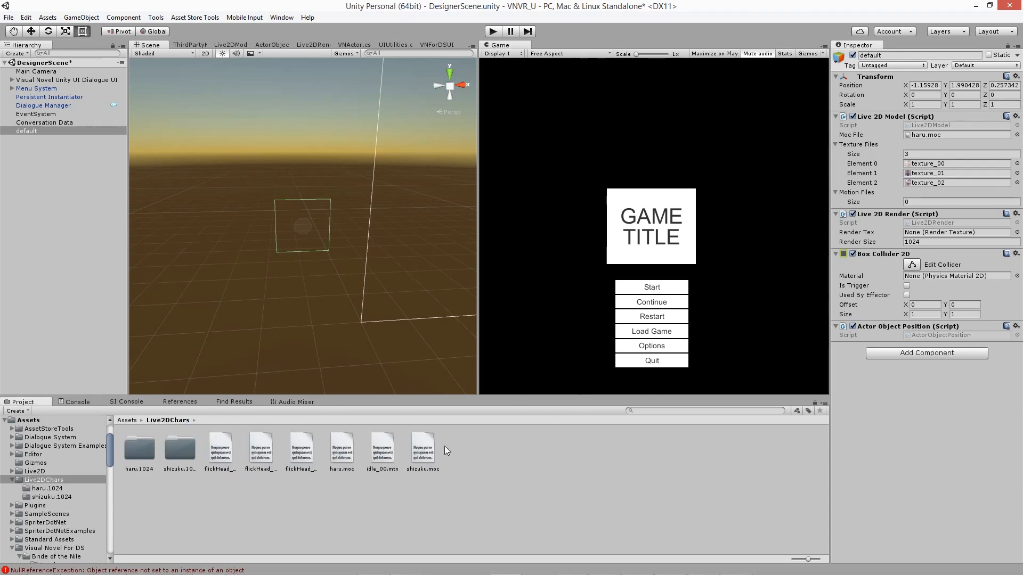
drag(222, 463, 856, 200)
drag(222, 445, 868, 195)
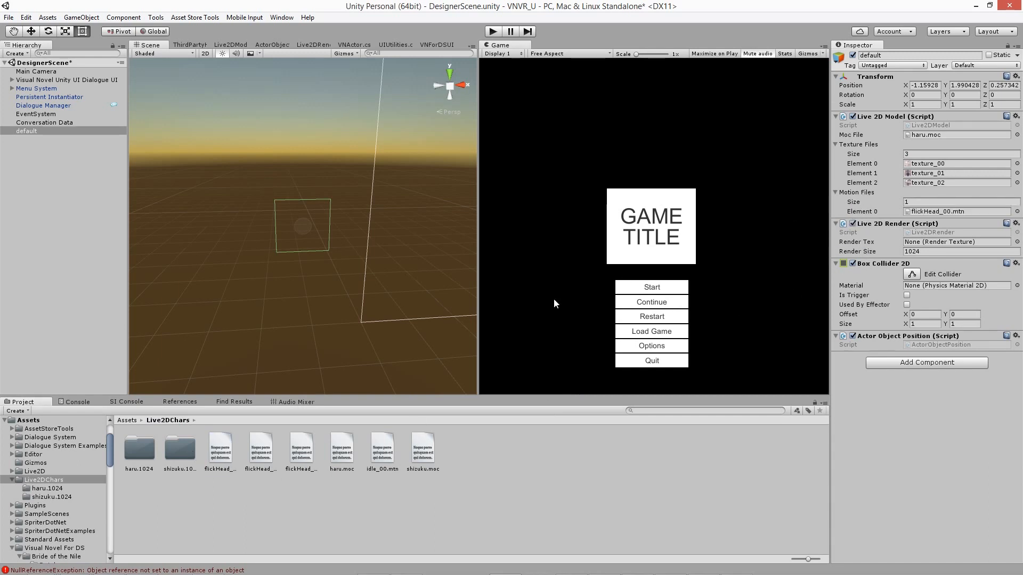
drag(257, 455, 866, 195)
drag(301, 450, 858, 206)
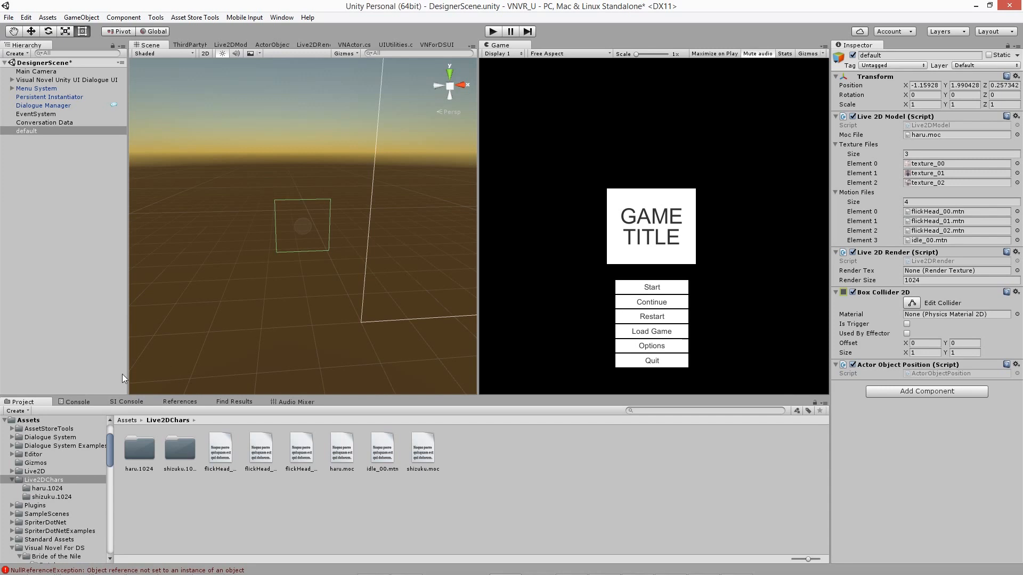
Save the default object as a prefab in Visual Novel For DS/Live2DEx1/GameResources/Characters/char1.
click(127, 421)
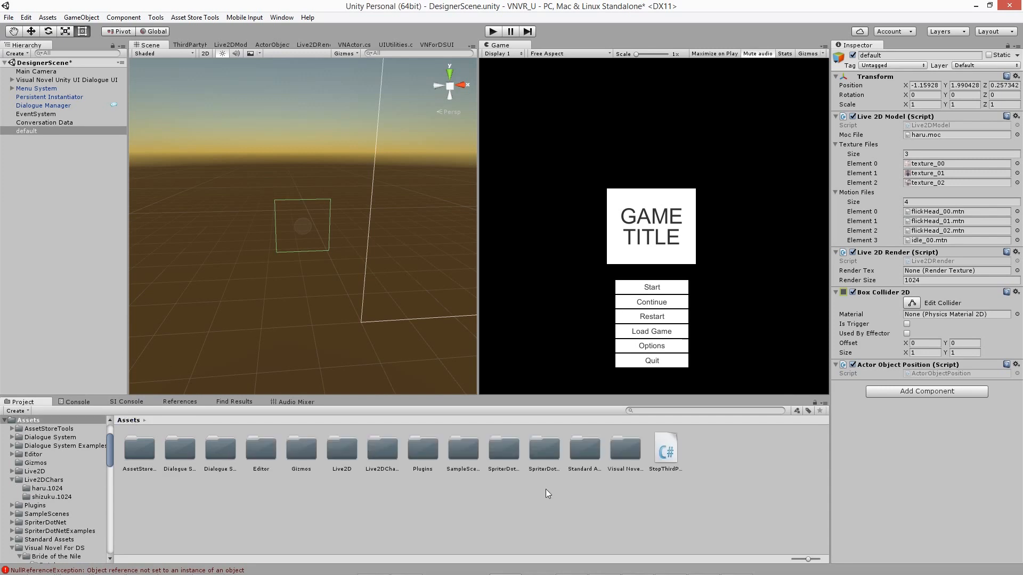
double_click(622, 453)
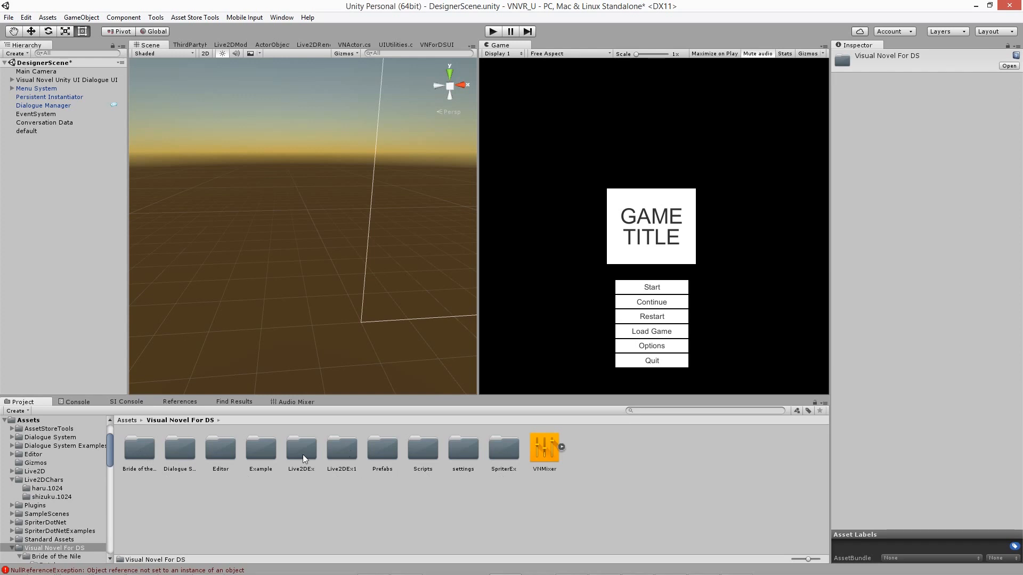
double_click(330, 452)
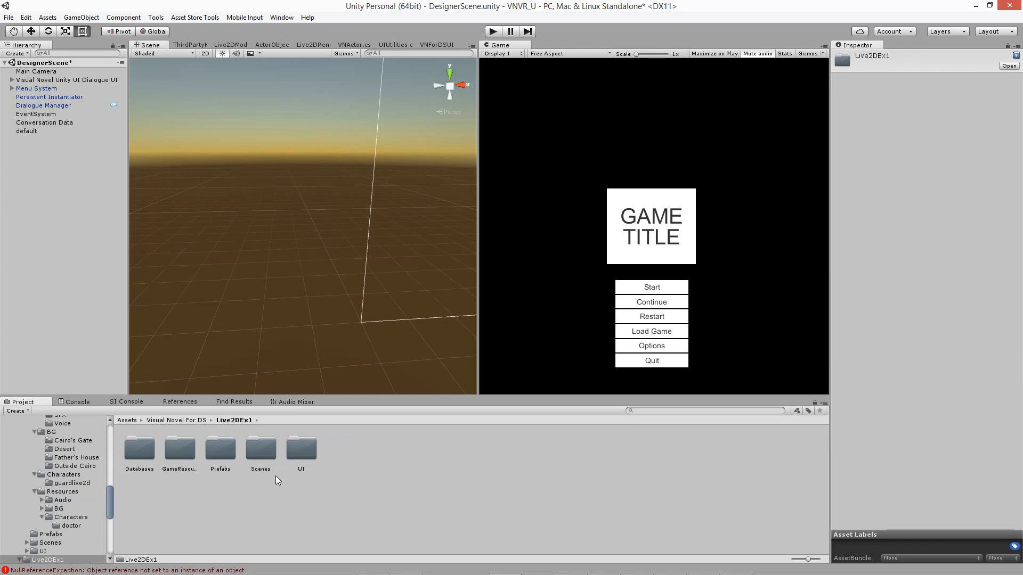
double_click(187, 447)
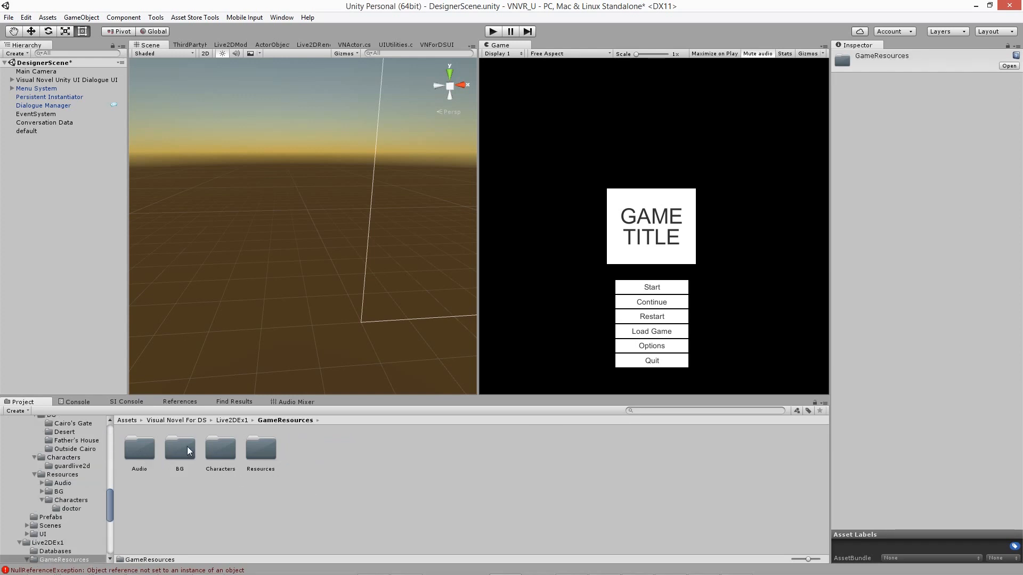
double_click(220, 449)
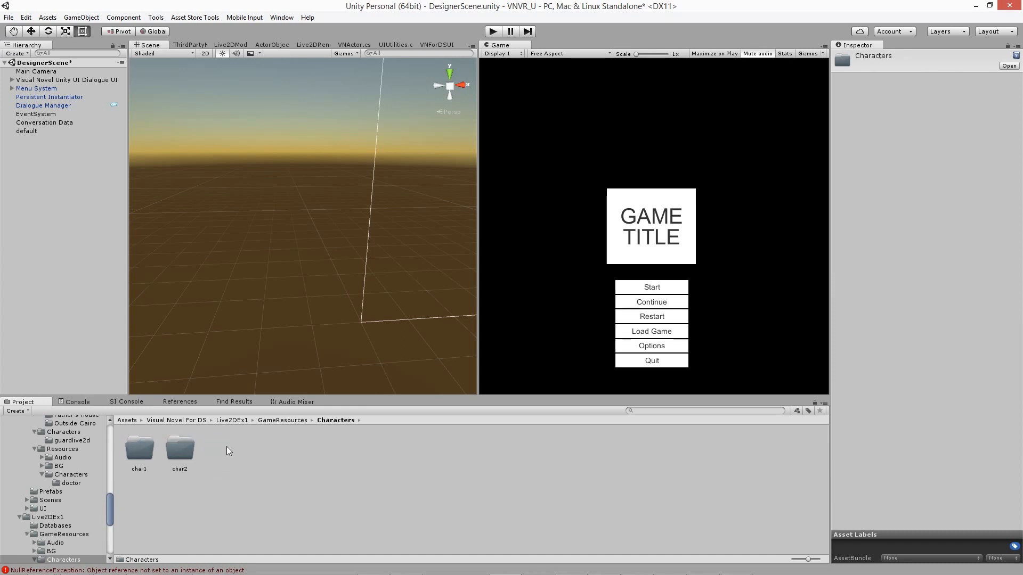
double_click(136, 451)
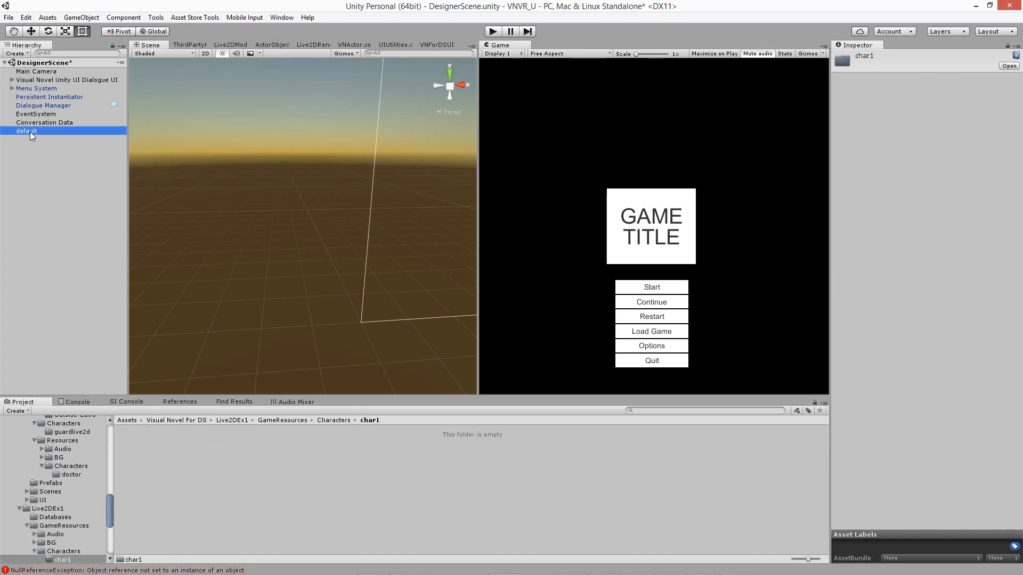
drag(29, 132, 265, 458)
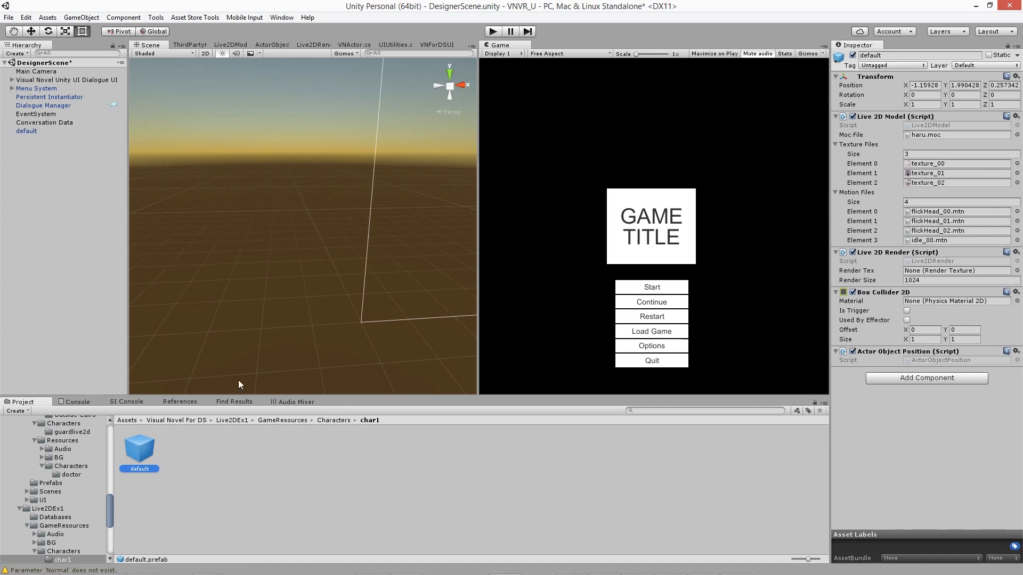
Replace the Moc File of the default object in the scene with shizuku.moc from Live2DChars.
click(334, 421)
double_click(184, 456)
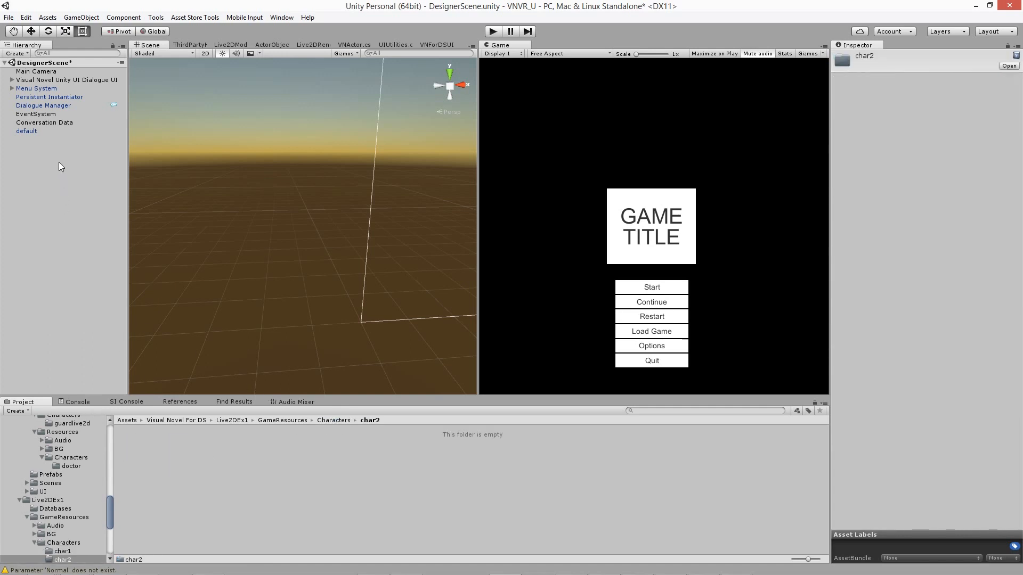
click(42, 131)
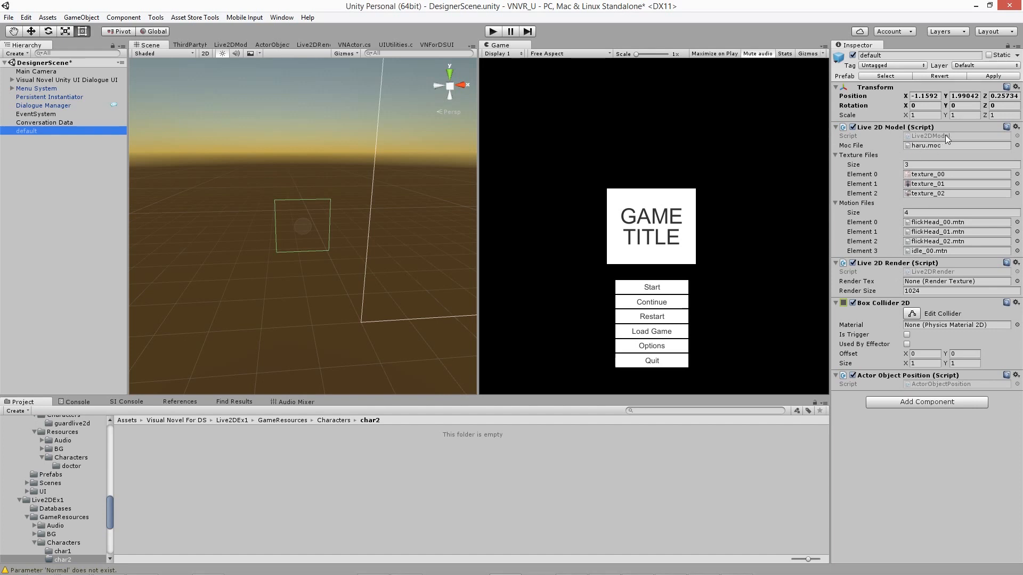
click(938, 146)
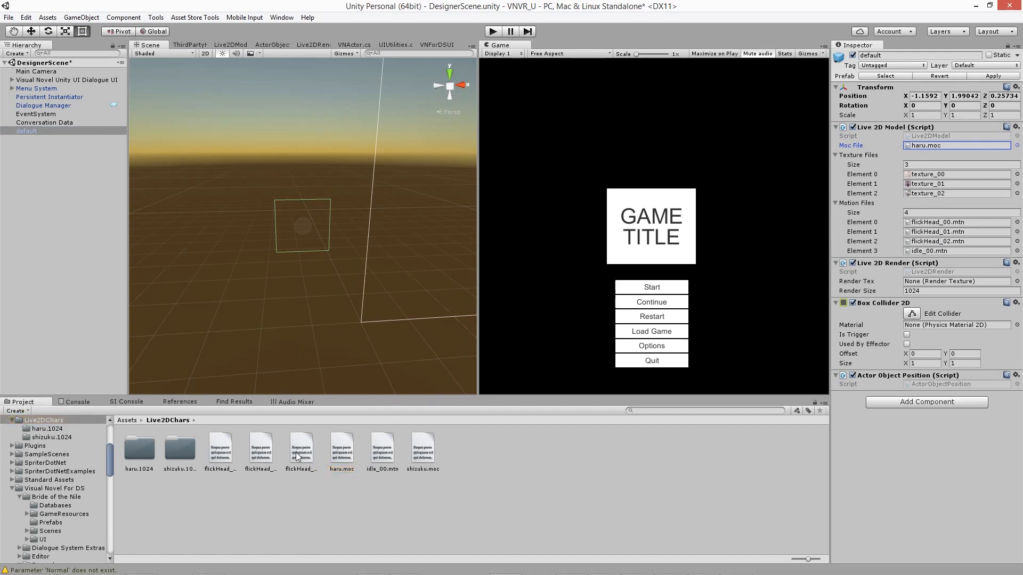
drag(439, 458, 958, 152)
Set the default object's Texture Files to texture_00 through texture_05 from the shizuku.1024 folder.
double_click(175, 460)
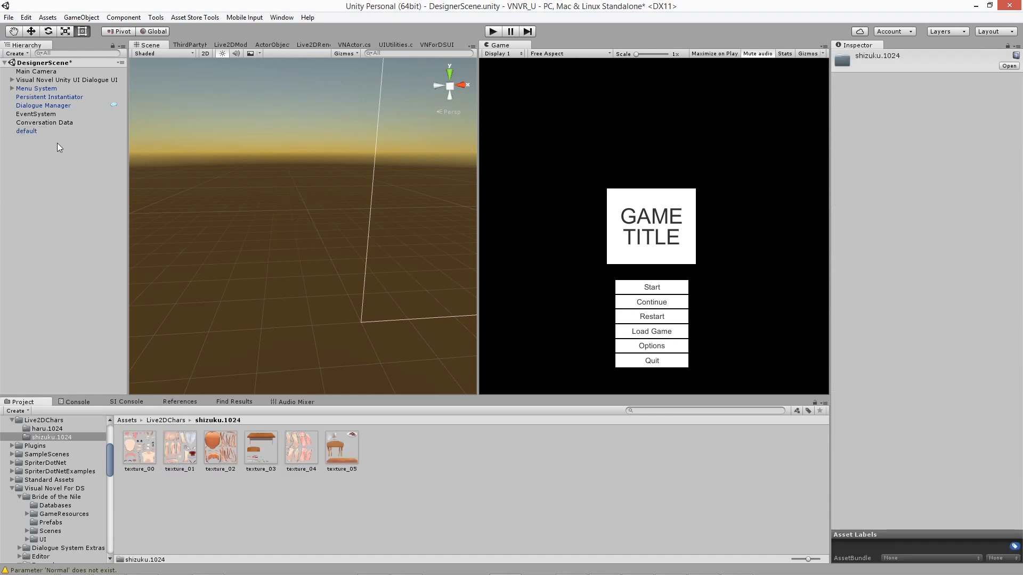
click(49, 129)
drag(146, 453, 938, 175)
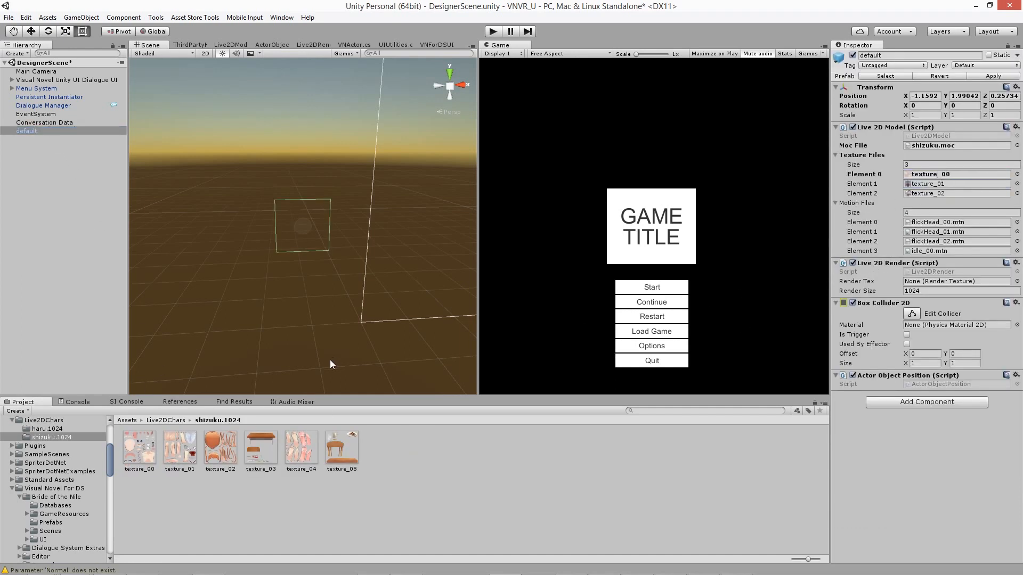
drag(179, 451, 922, 186)
drag(226, 445, 970, 204)
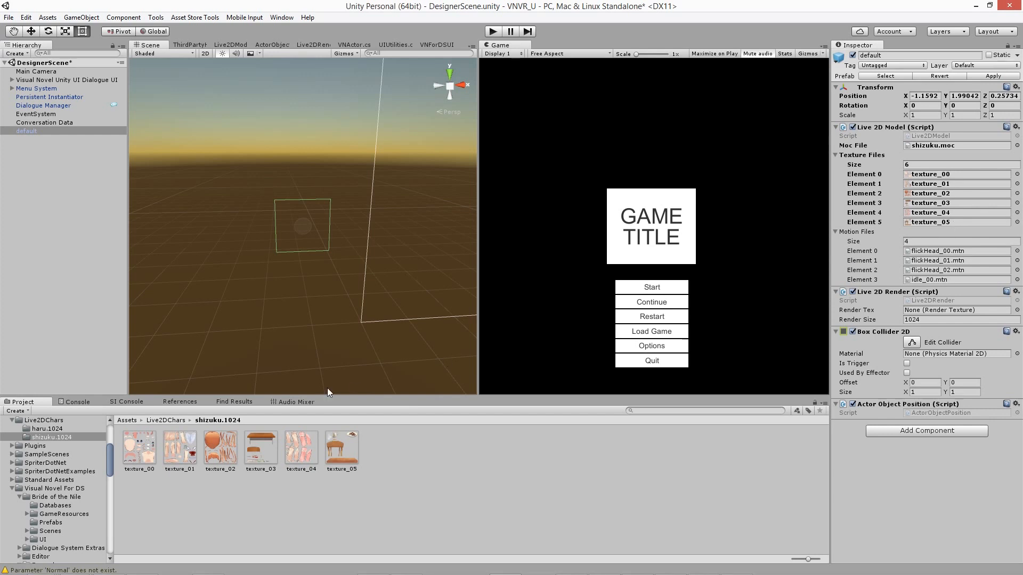
Save the shizuku version of the default object as a prefab in the char2 folder and delete the object from the scene.
click(885, 76)
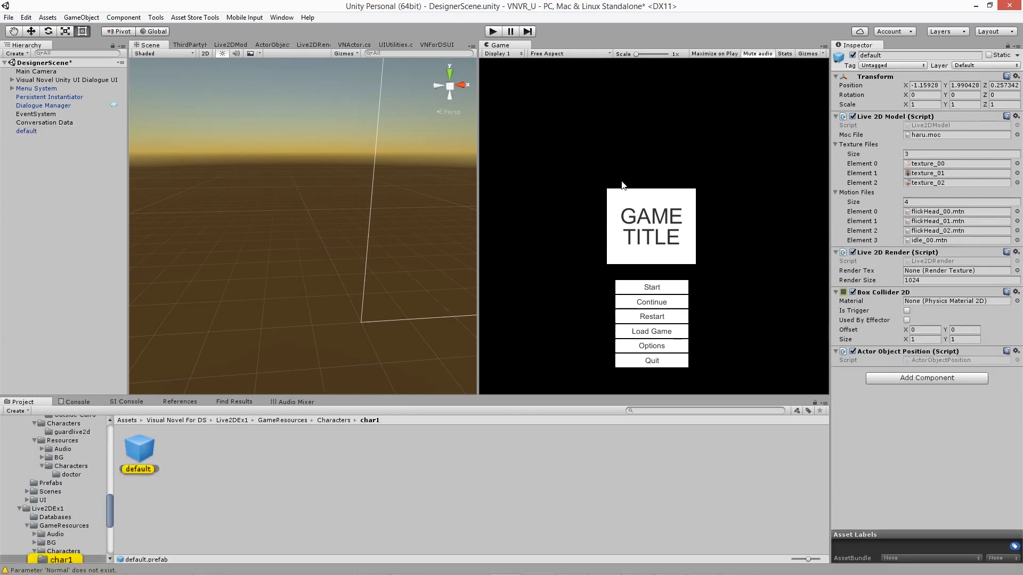
click(326, 419)
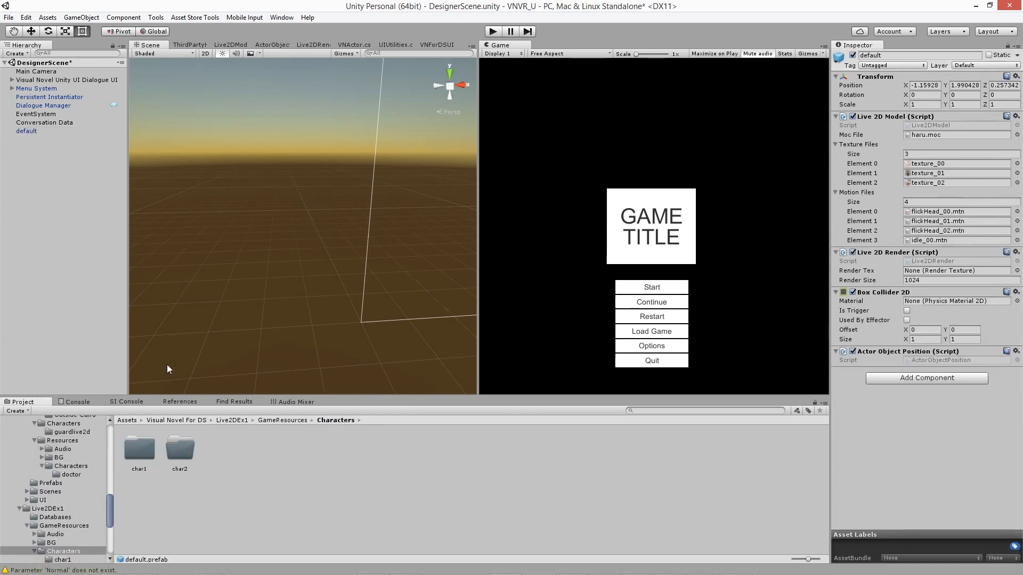
double_click(181, 449)
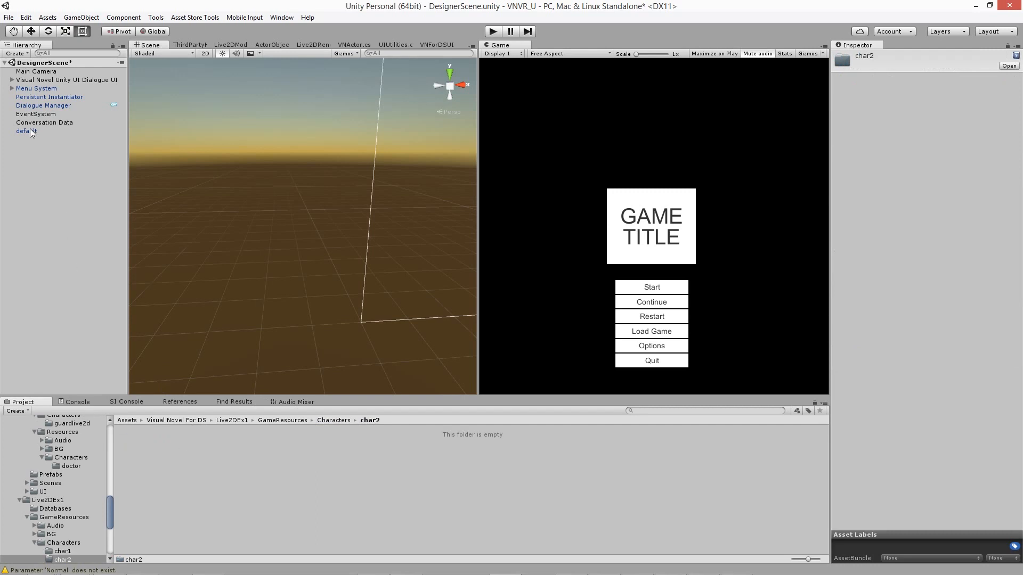
drag(32, 132, 254, 492)
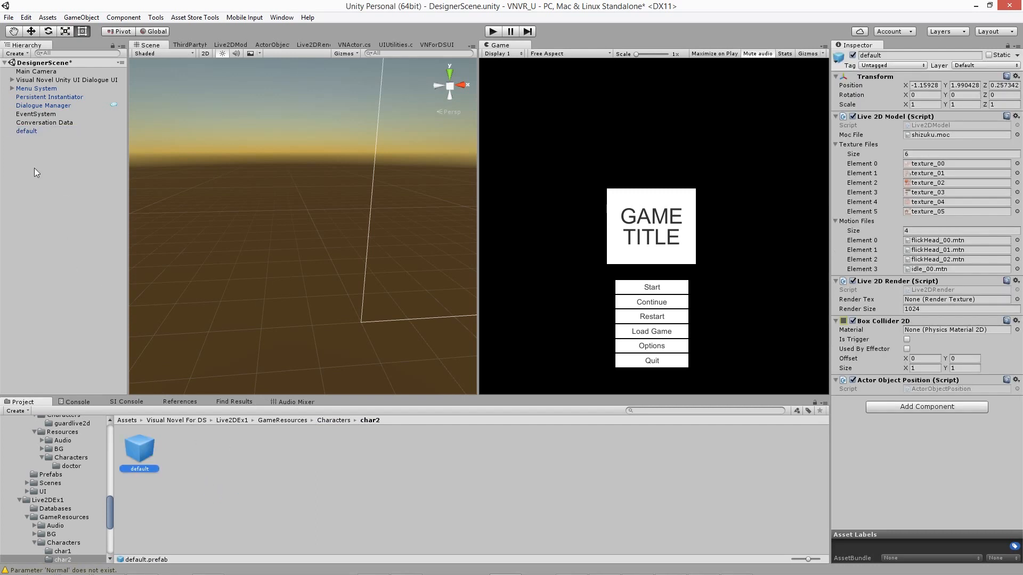
click(43, 133)
key(Delete)
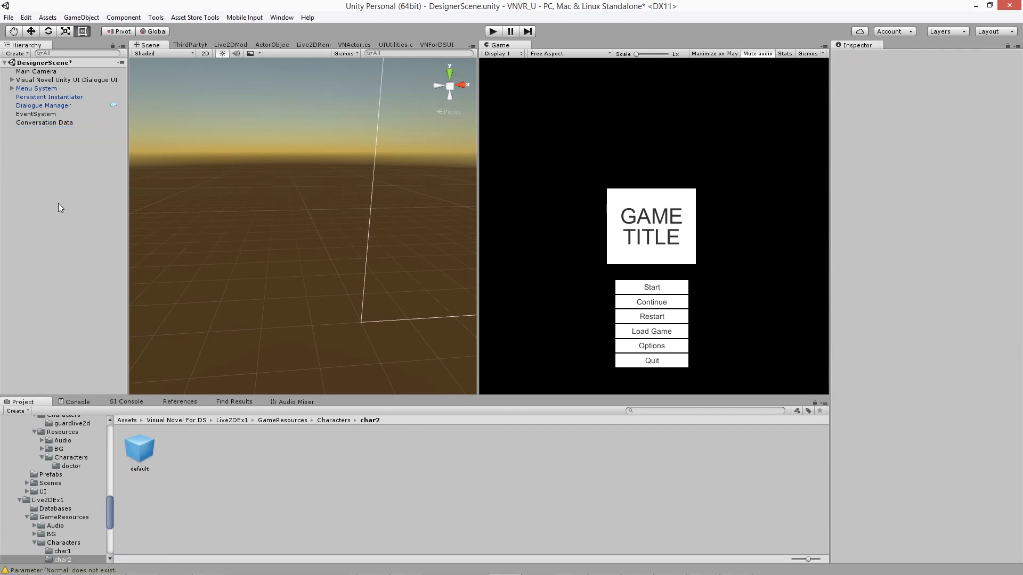
Open the ibnDialog database from Live2DEx1/Databases in the dialogue editor and show its actors.
click(242, 422)
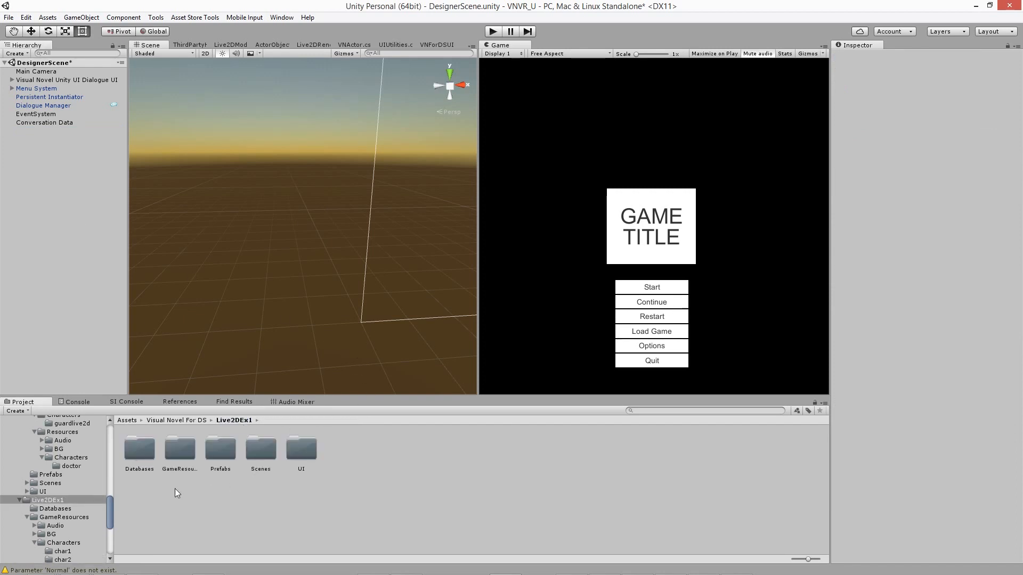
double_click(140, 450)
click(147, 449)
double_click(147, 449)
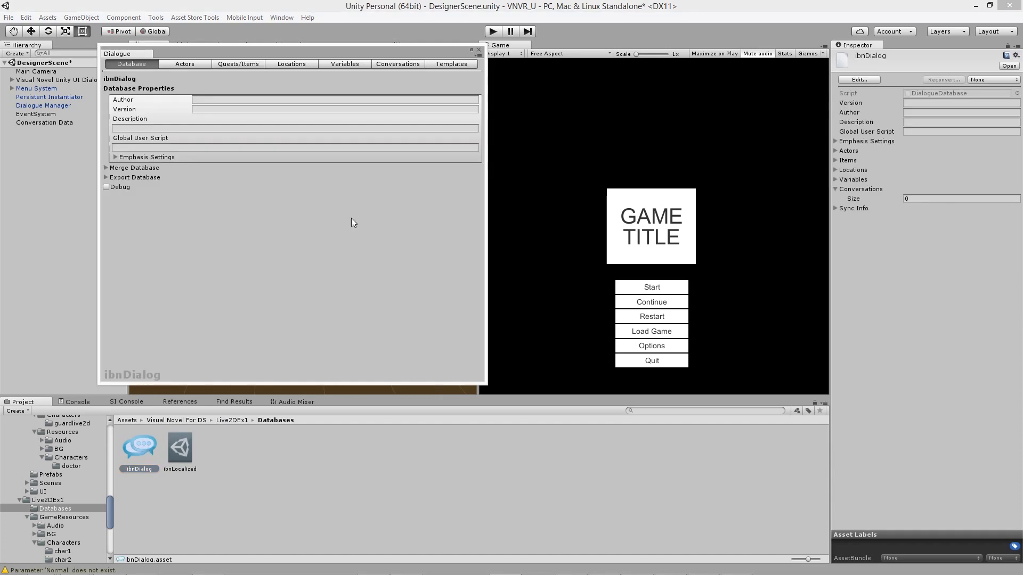
click(185, 65)
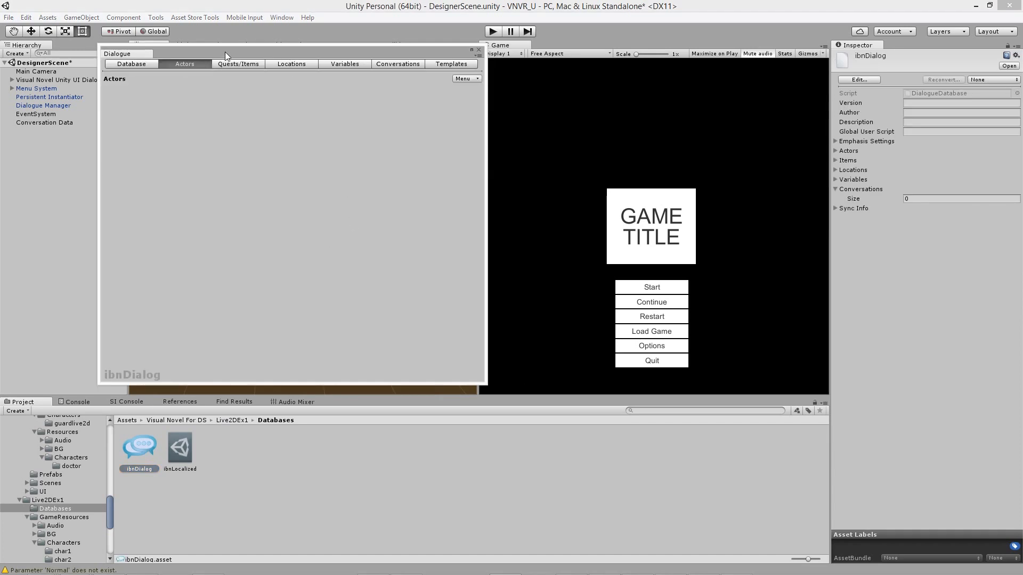
drag(225, 52, 380, 53)
Add two new actors to the ibnDialog database.
click(620, 79)
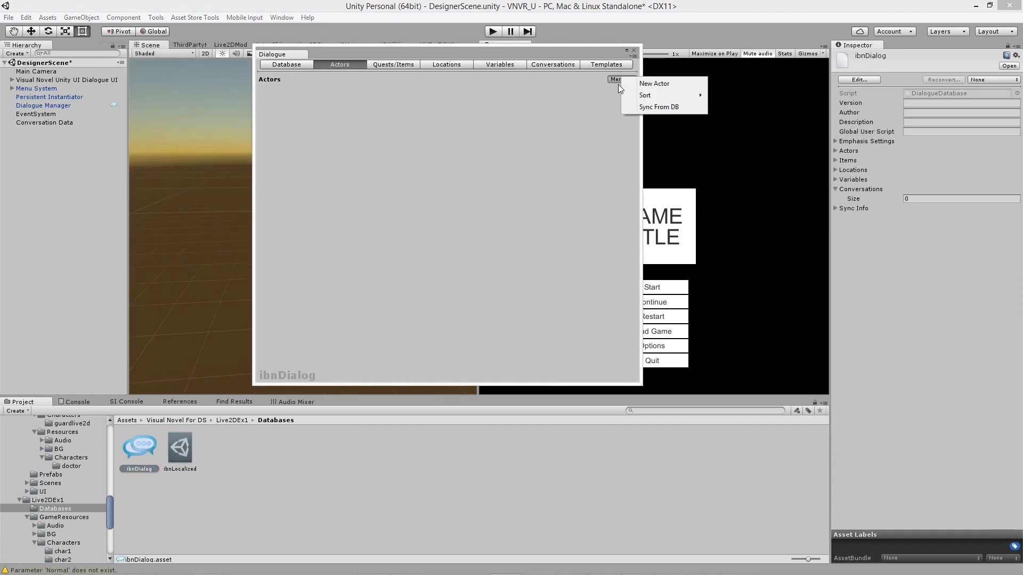
click(647, 89)
click(618, 80)
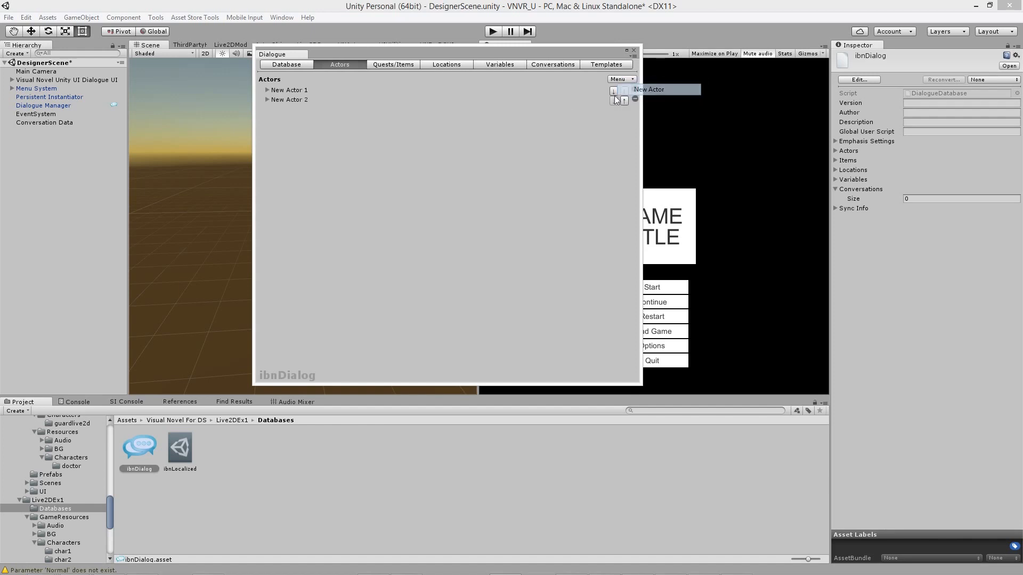
click(626, 90)
Rename the first new actor as Haru and the second as Shizuko.
click(267, 90)
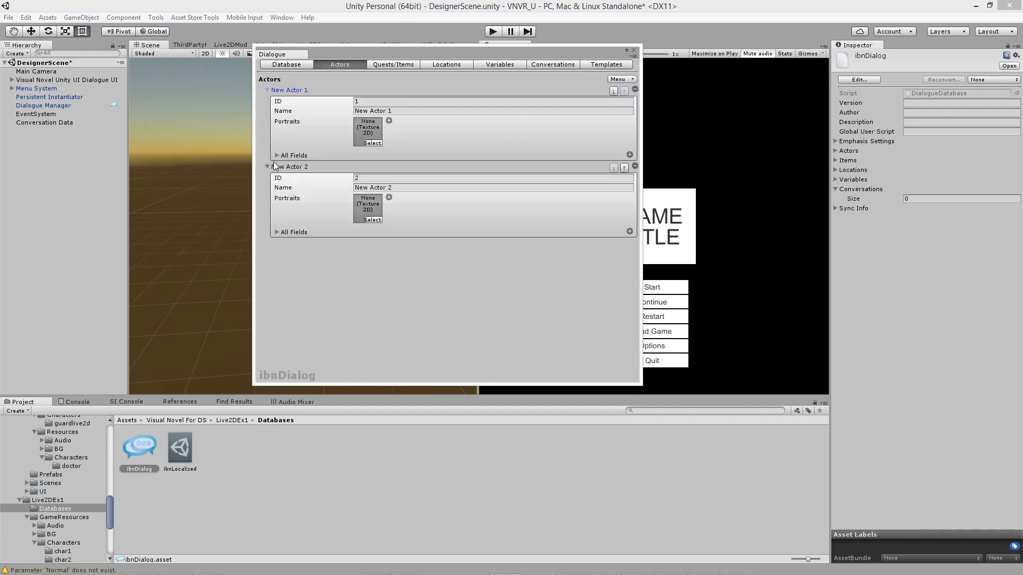
click(402, 110)
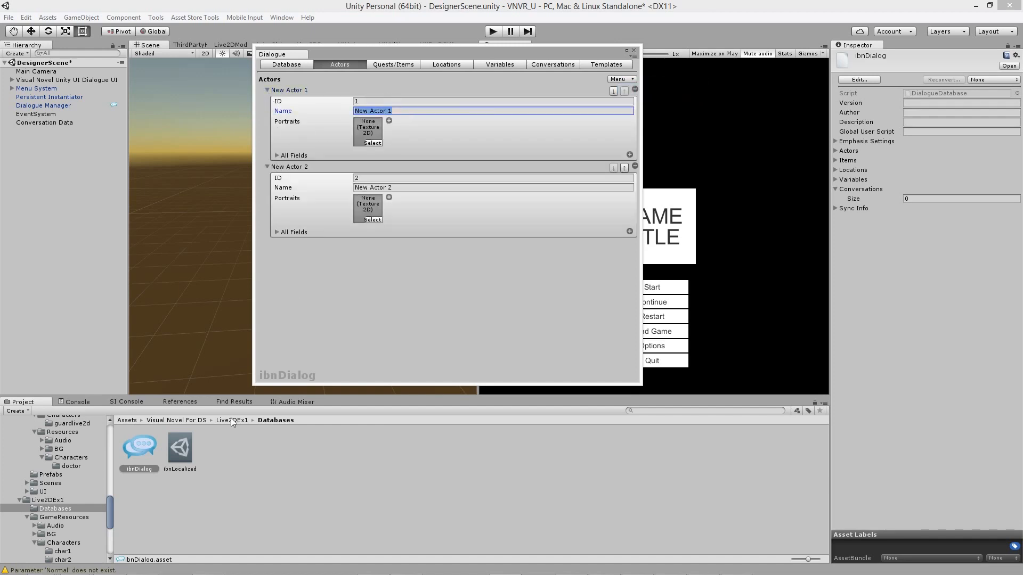
click(130, 426)
click(435, 111)
text(H)
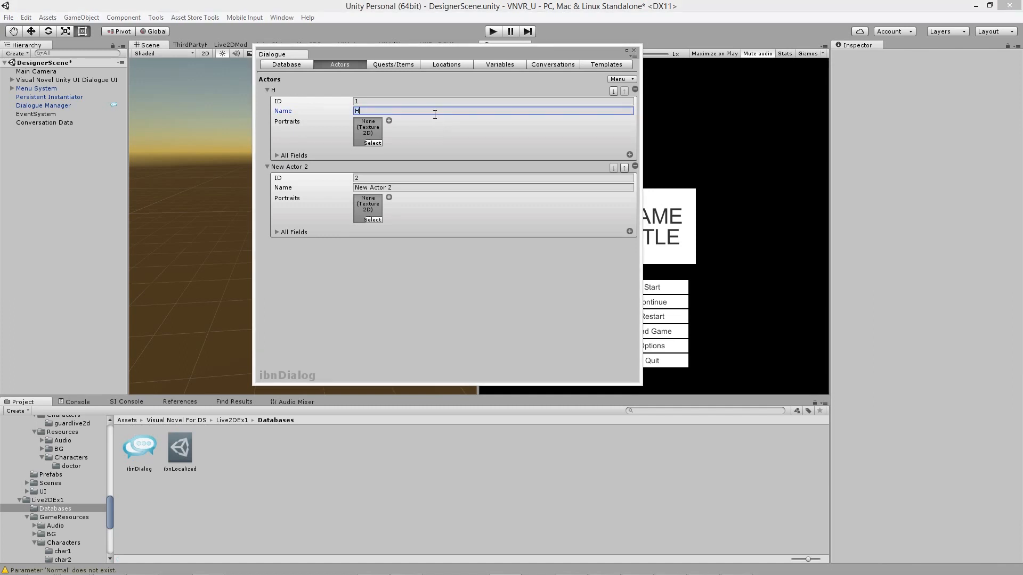
text(aru)
click(416, 188)
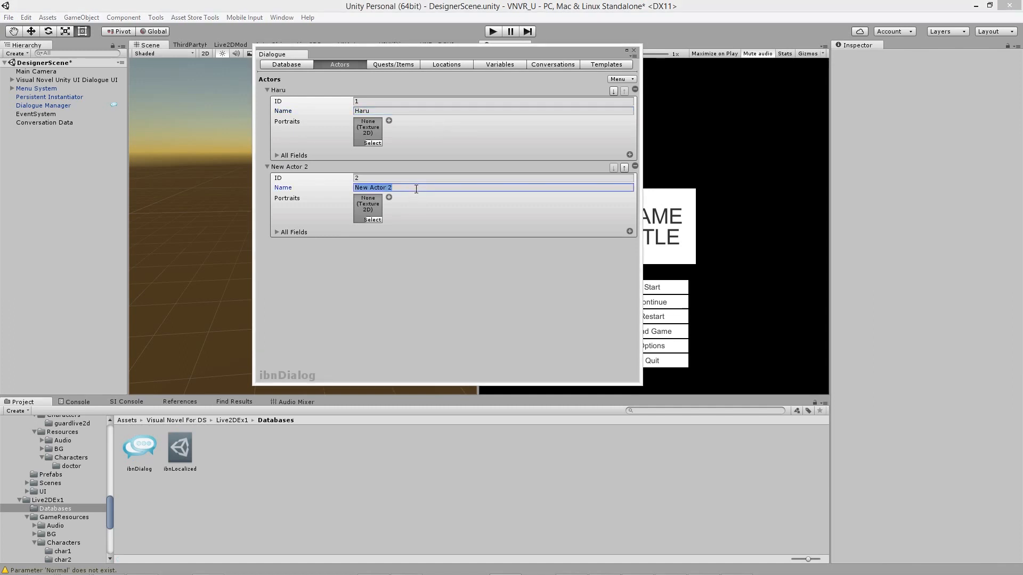
text(Shizuko)
Set Haru's ImagePath to char1 and Shizuko's to char2, then save and close the dialogue editor.
click(277, 155)
click(277, 315)
scroll(318, 266, down, 2)
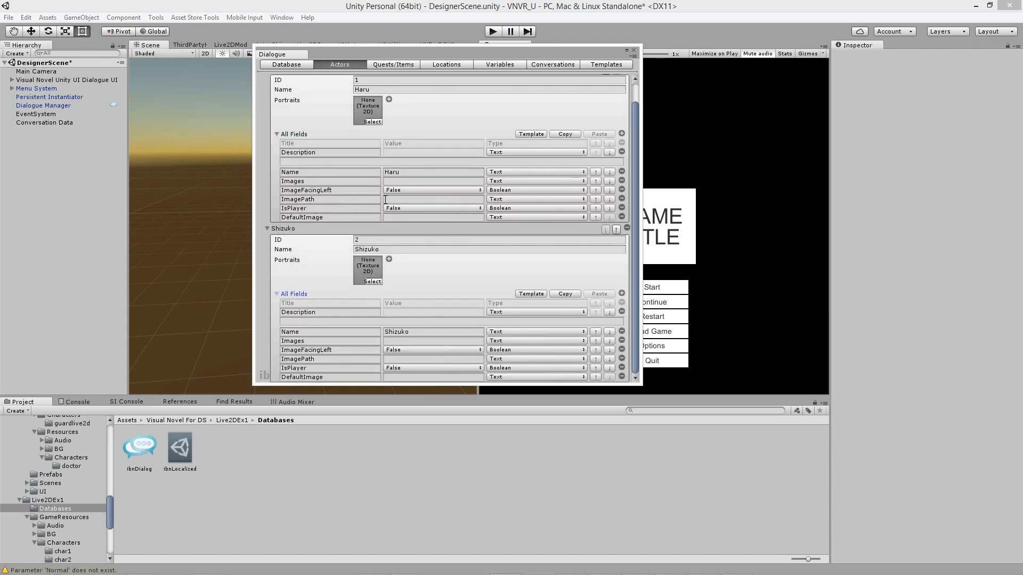
click(408, 200)
text(char1)
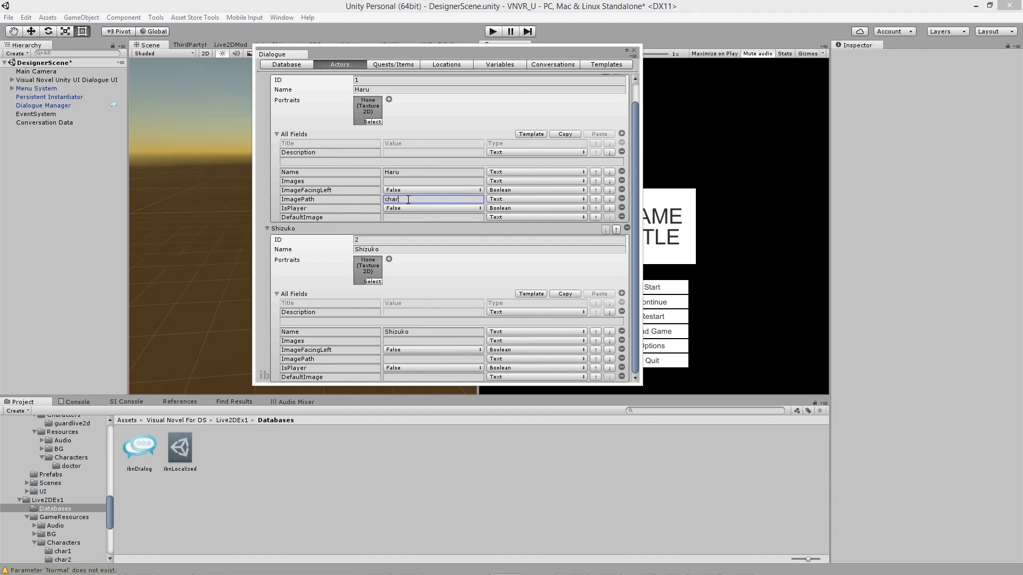
click(416, 359)
text(char2)
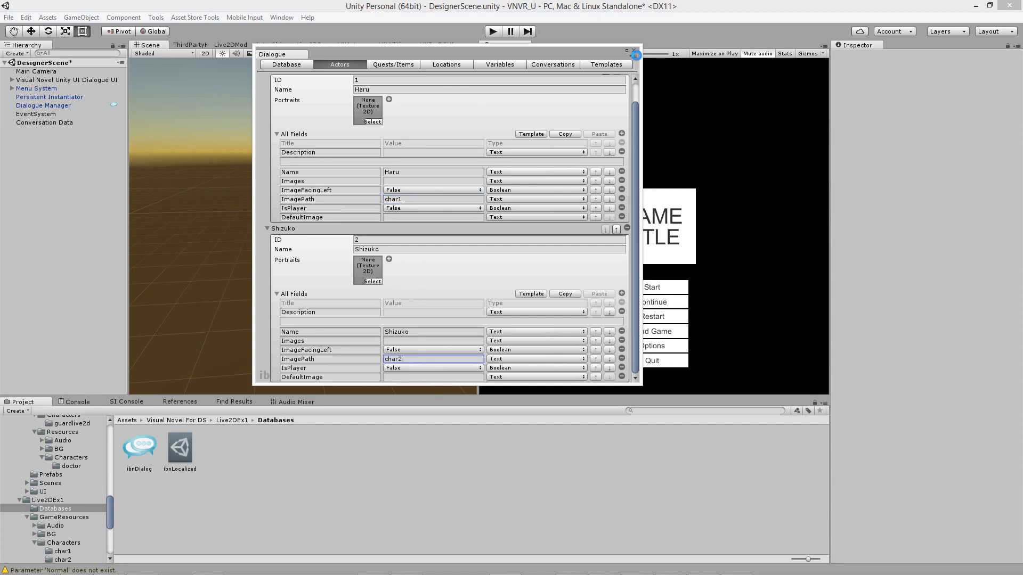
key(ctrl+s)
click(634, 51)
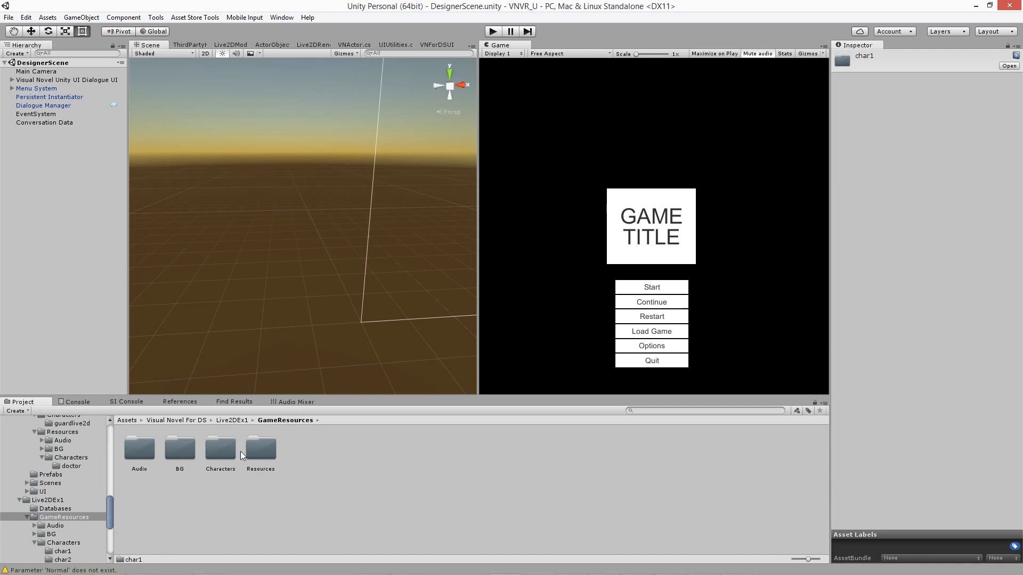
Reopen the ibnDialog database from Live2DEx1/Databases and show its conversations.
click(235, 420)
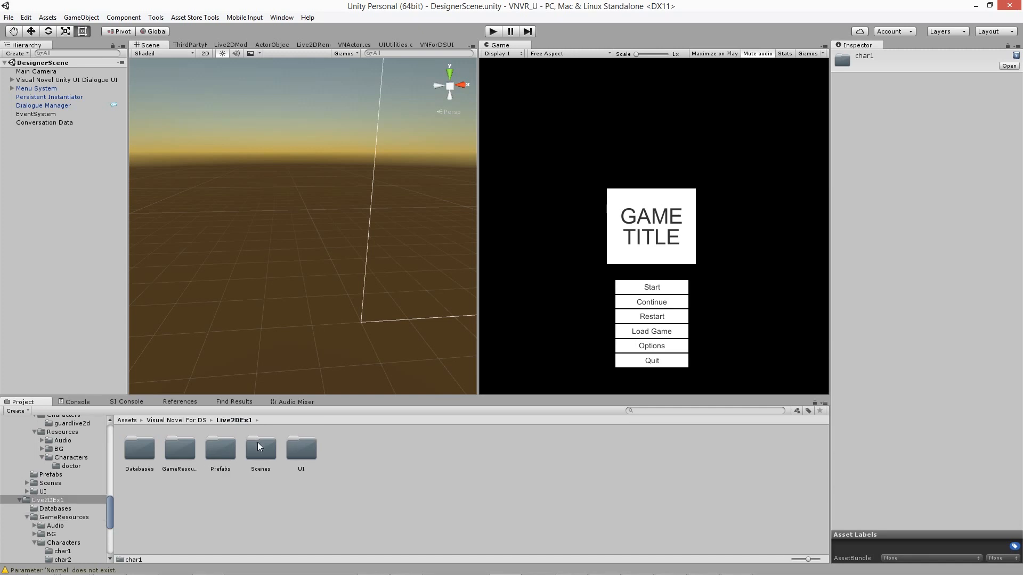
double_click(137, 449)
double_click(138, 450)
click(563, 62)
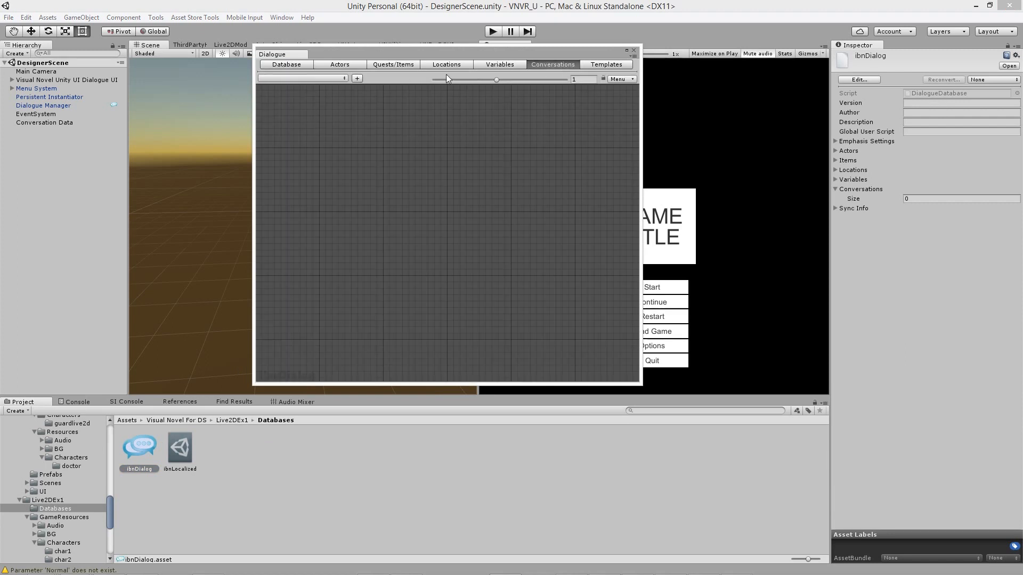
Create a new conversation and add a child dialogue entry to its START node.
click(357, 78)
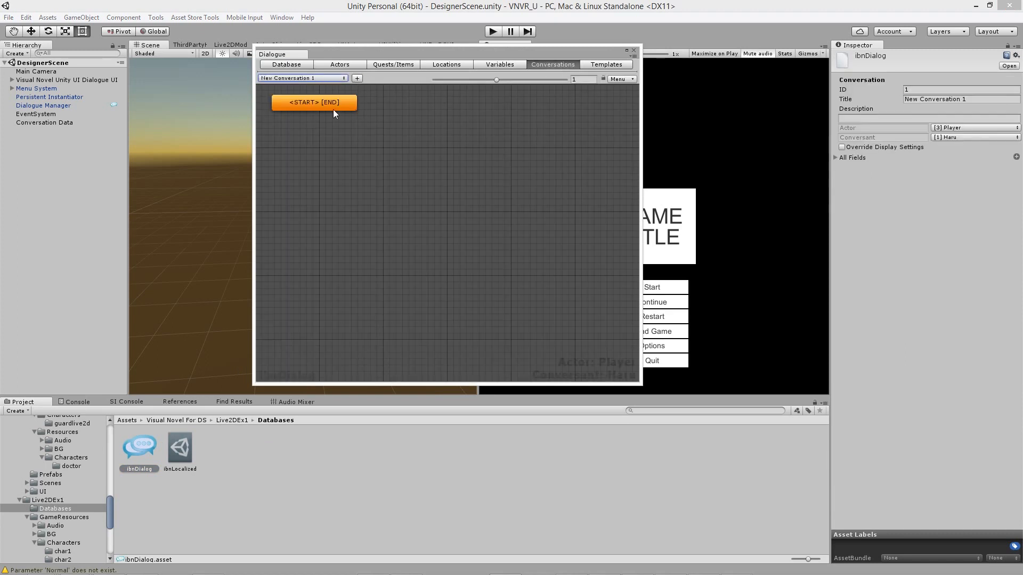
right_click(337, 152)
click(352, 158)
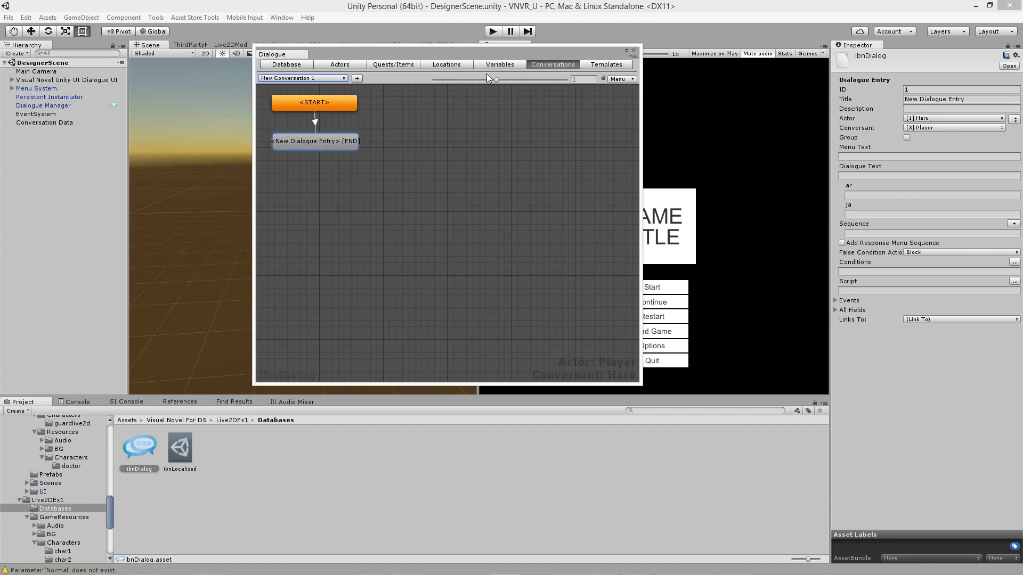
Make Shizuko the actor of the new conversation, keeping Haru as the conversant.
click(362, 64)
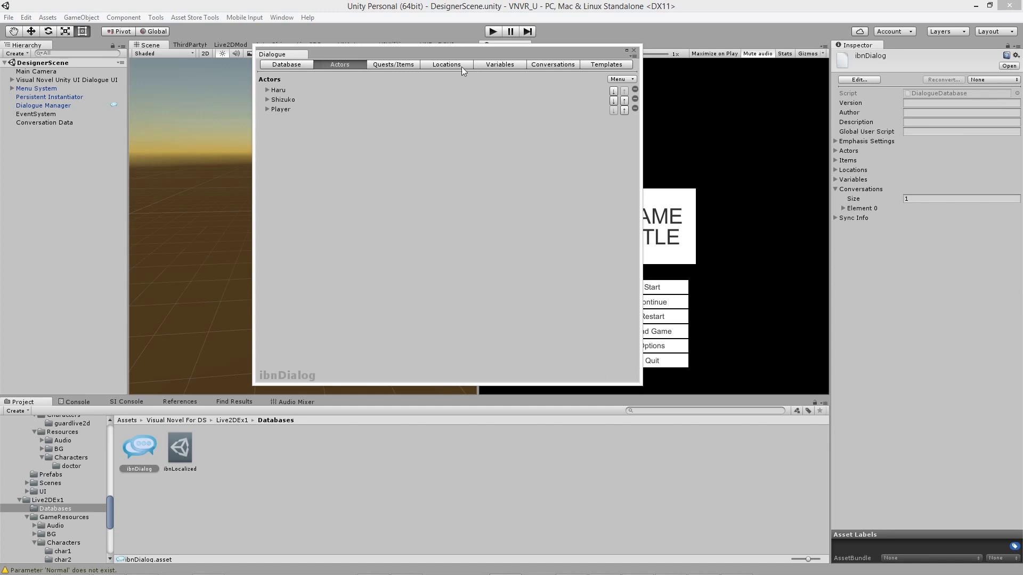
click(549, 65)
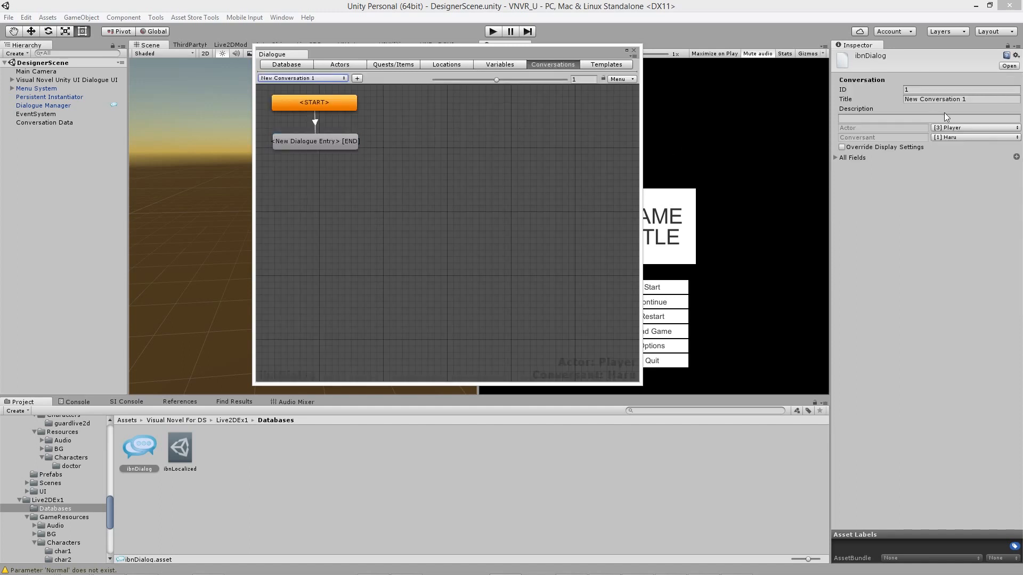
click(967, 128)
click(973, 163)
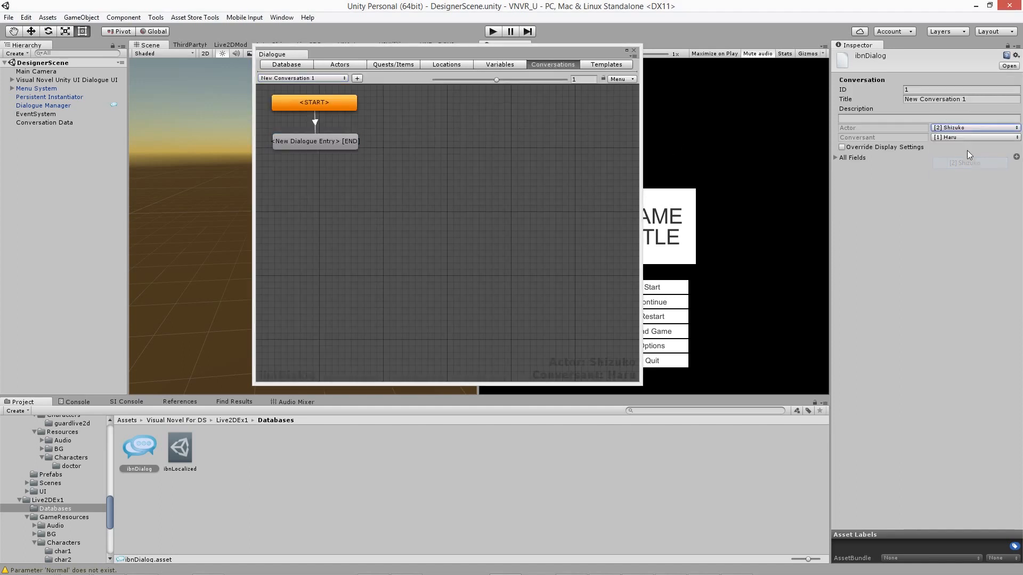
click(960, 137)
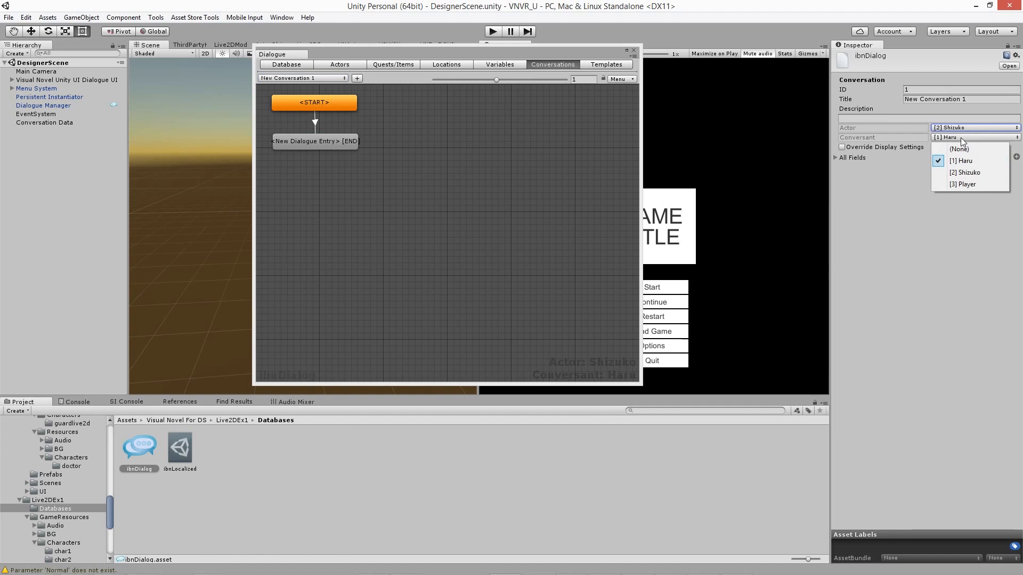
click(911, 201)
Set the first entry's dialogue text to "Hi Shizuko, I am a live2D actor" and expand all its fields.
click(327, 147)
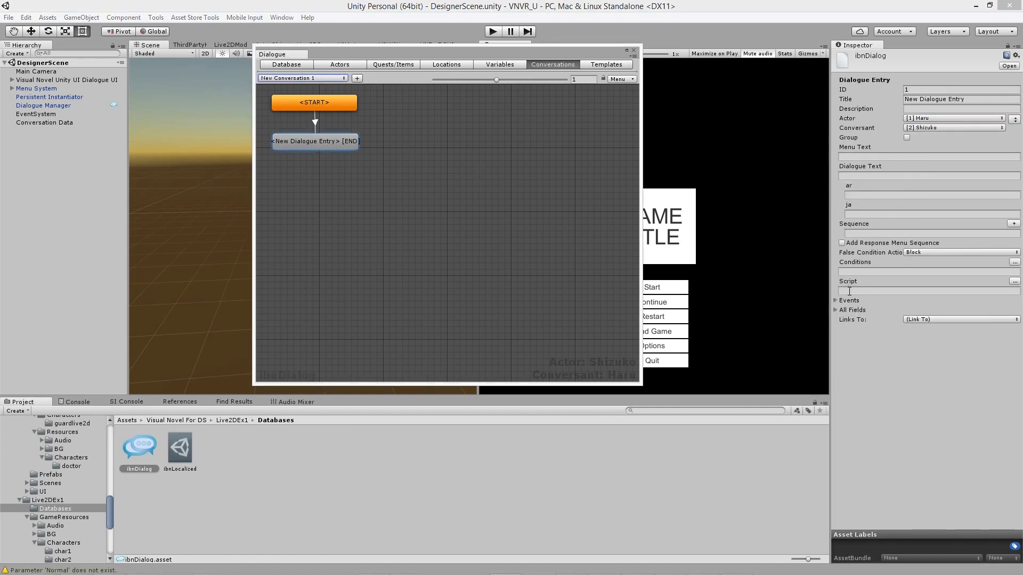
click(835, 311)
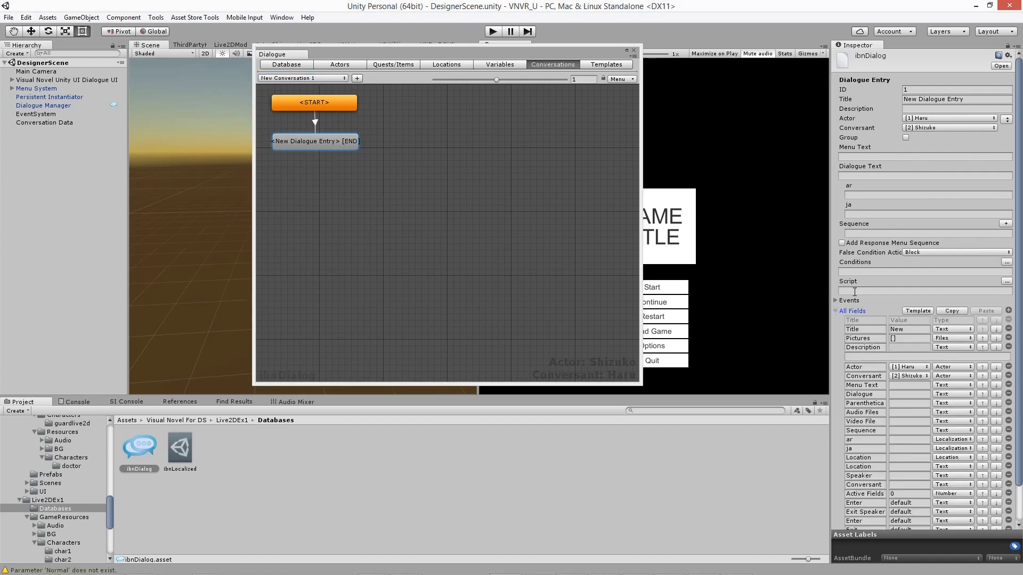
click(874, 175)
text(Hi )
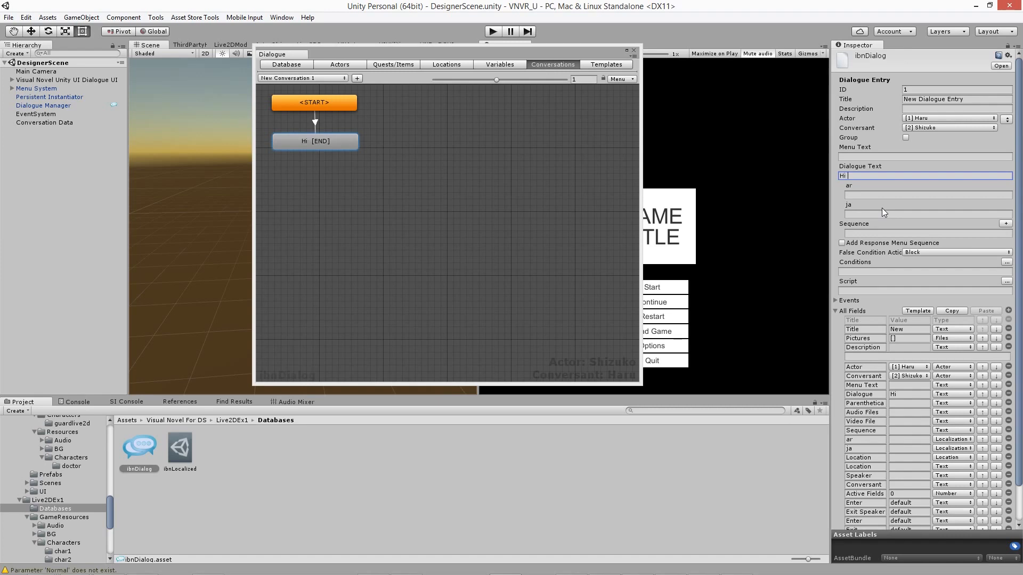
text(Shizuko, I am a li)
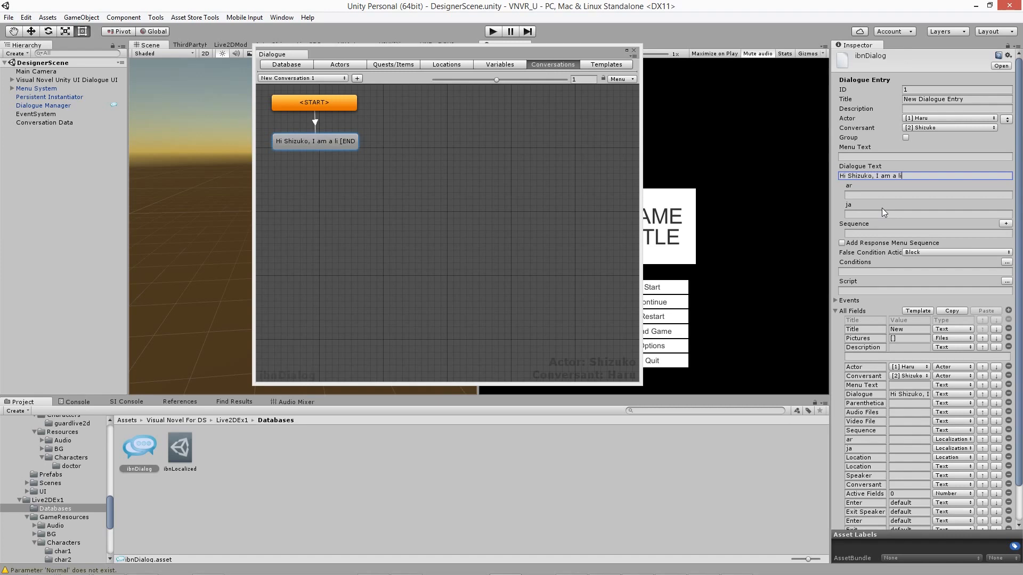
text(ve2D actor)
key(Return)
key(BackSpace)
scroll(869, 287, down, 3)
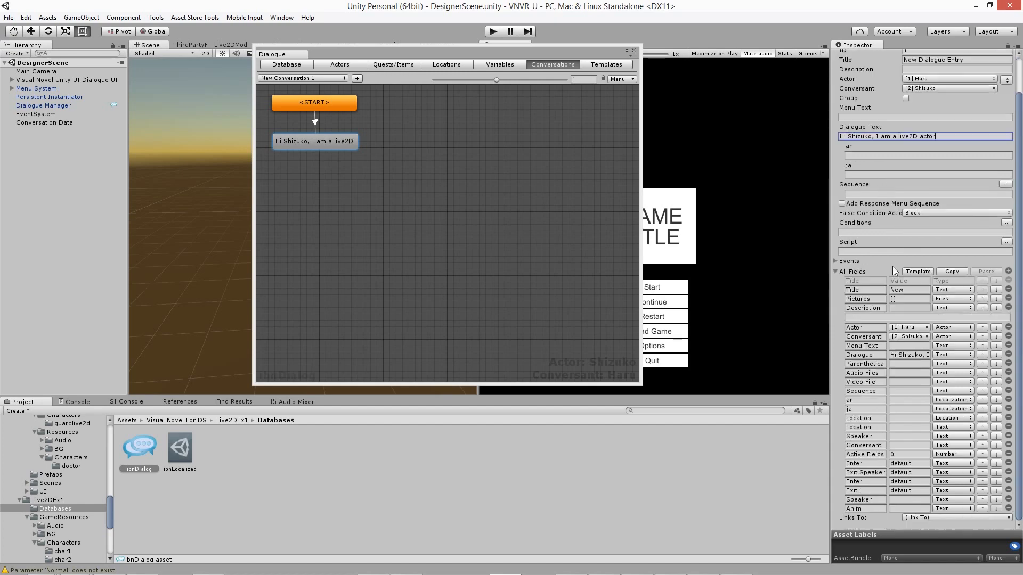
Look up the first flickHead motion in the Live2DChars folder and set the first entry's Anim field to flickHead_00.mtn.
click(909, 509)
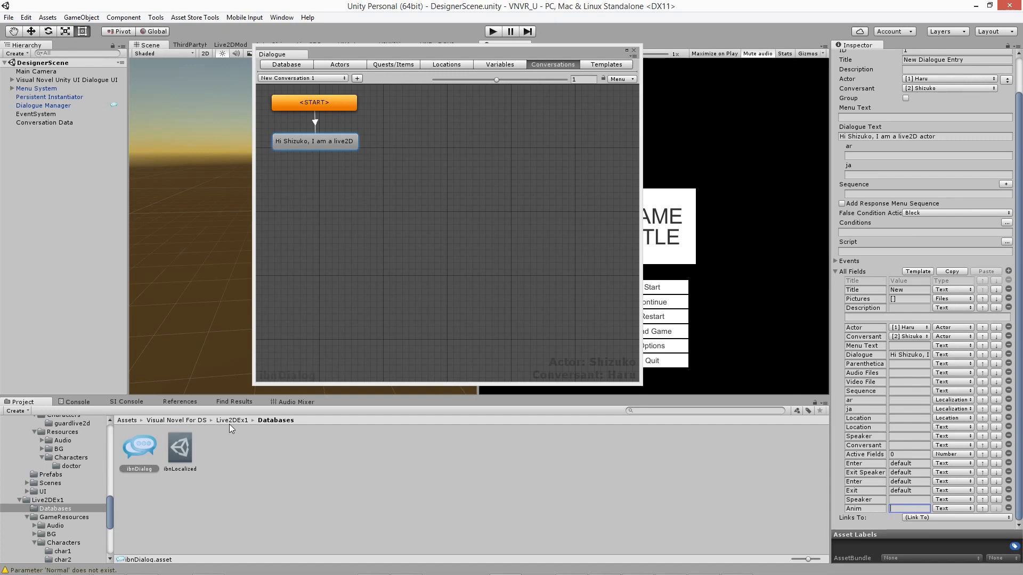
click(128, 420)
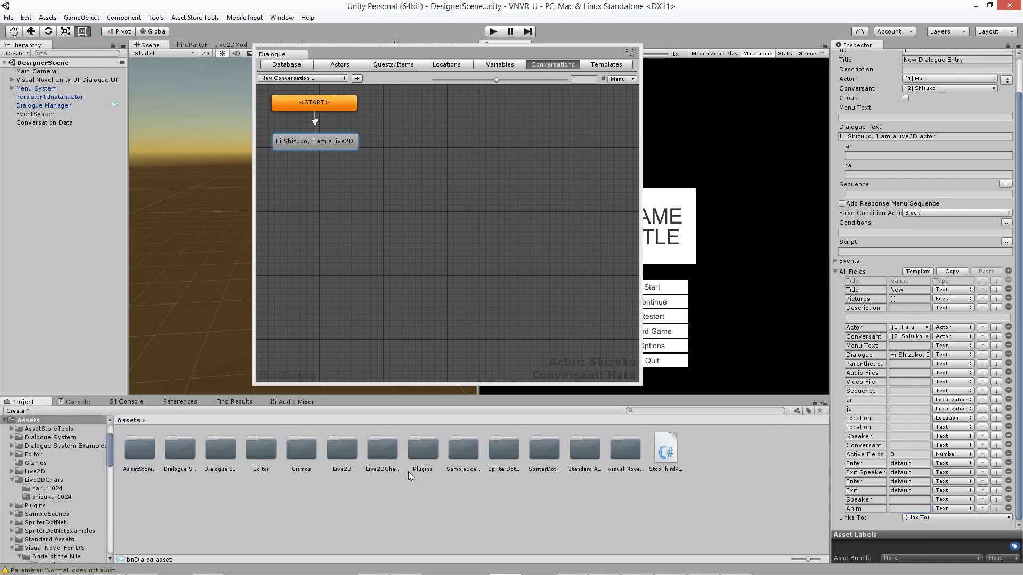
double_click(395, 460)
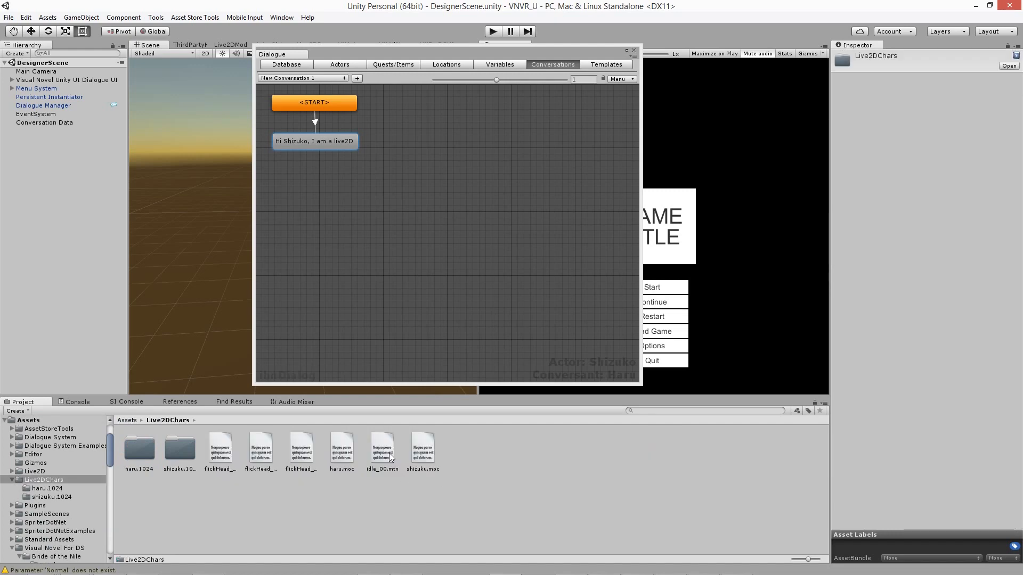
click(224, 457)
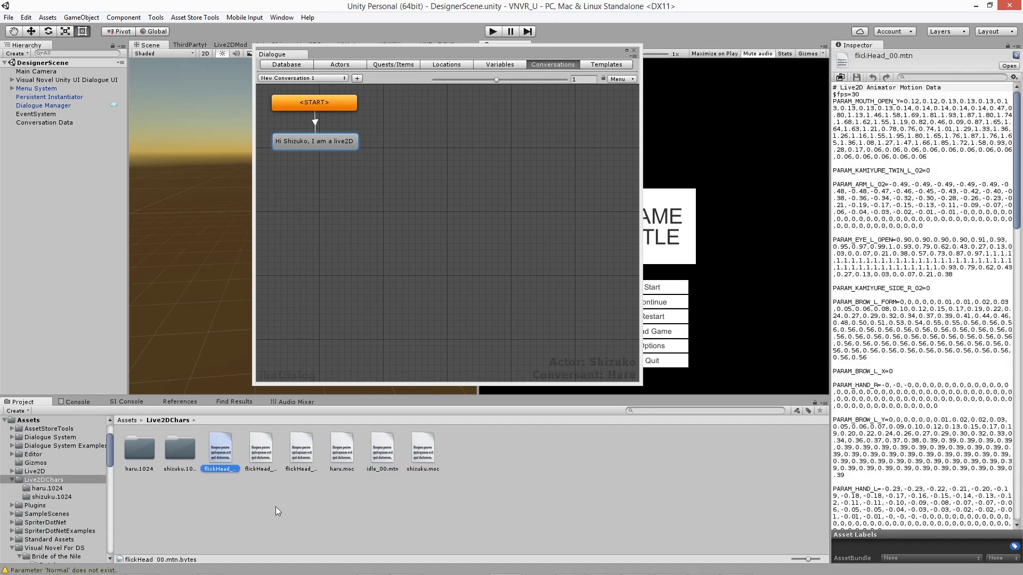
click(334, 142)
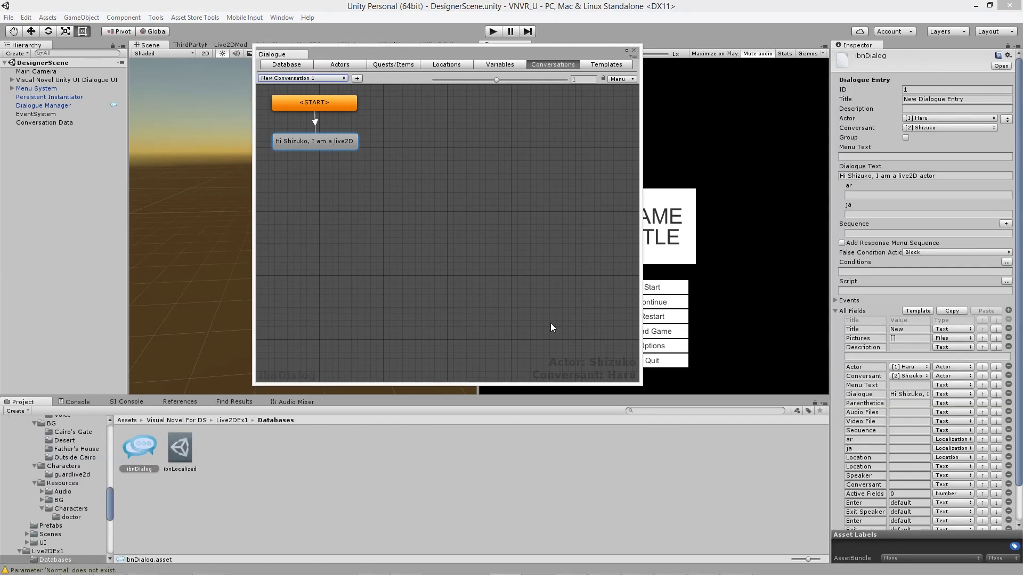
scroll(865, 516, down, 2)
click(900, 508)
text(.mtn)
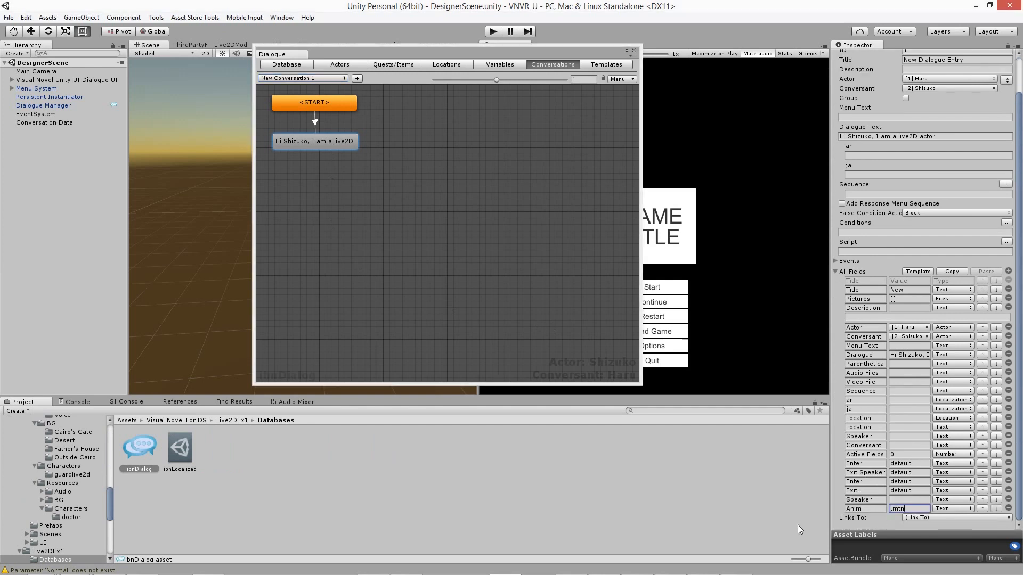
key(Home)
text(flickHead_00)
Add a child entry under the "Hi Shizuko" line, with Haru as its actor and Shizuko as its conversant.
right_click(304, 137)
click(316, 144)
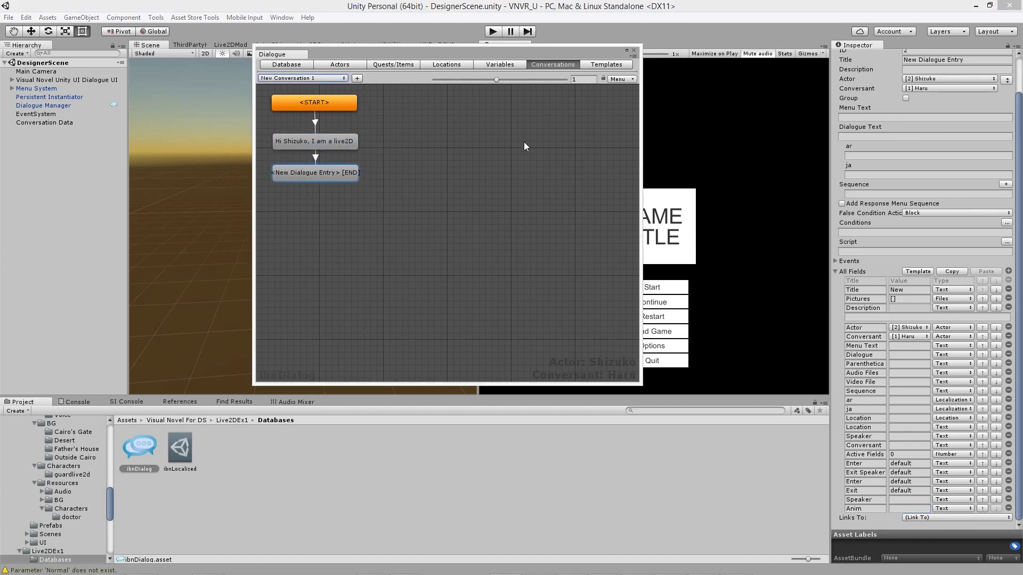
click(347, 139)
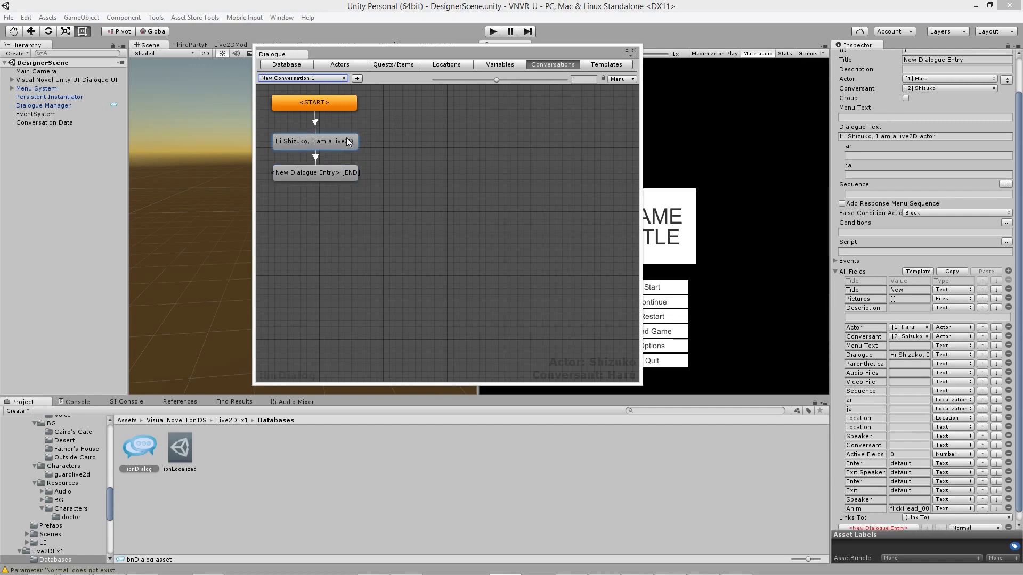
click(334, 180)
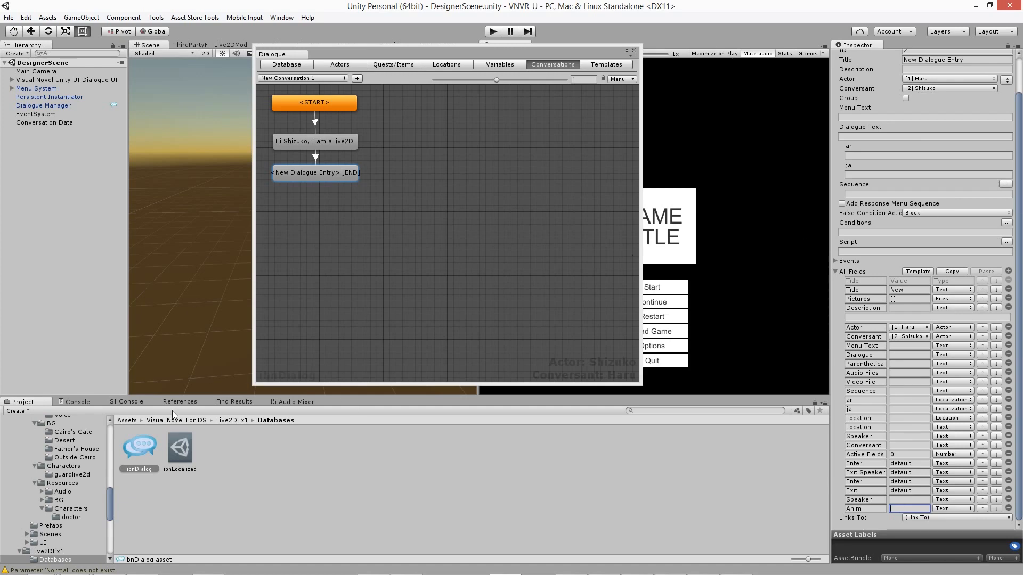
Look up the file name of the idle motion in the Live2DChars folder.
click(133, 421)
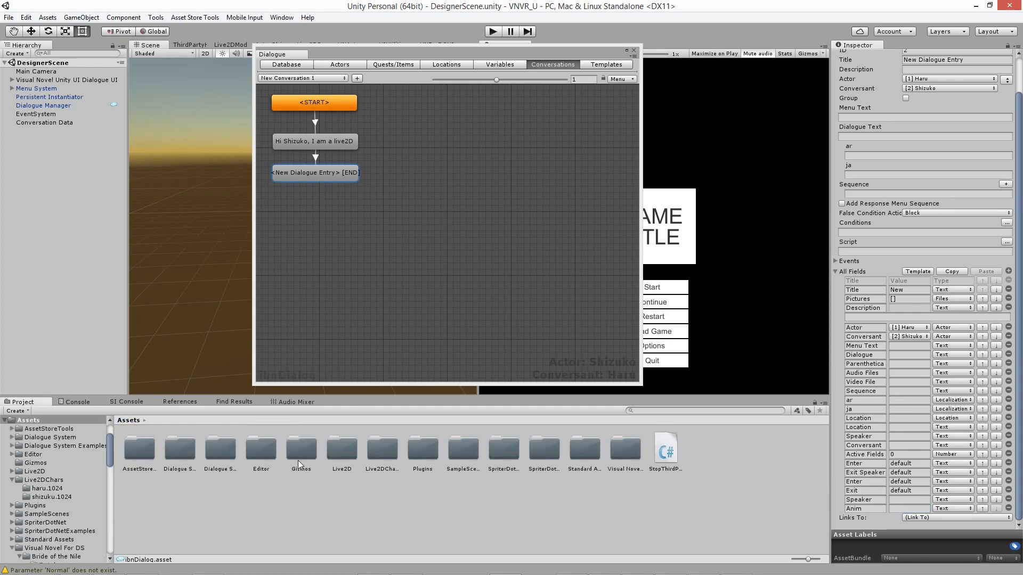
click(385, 452)
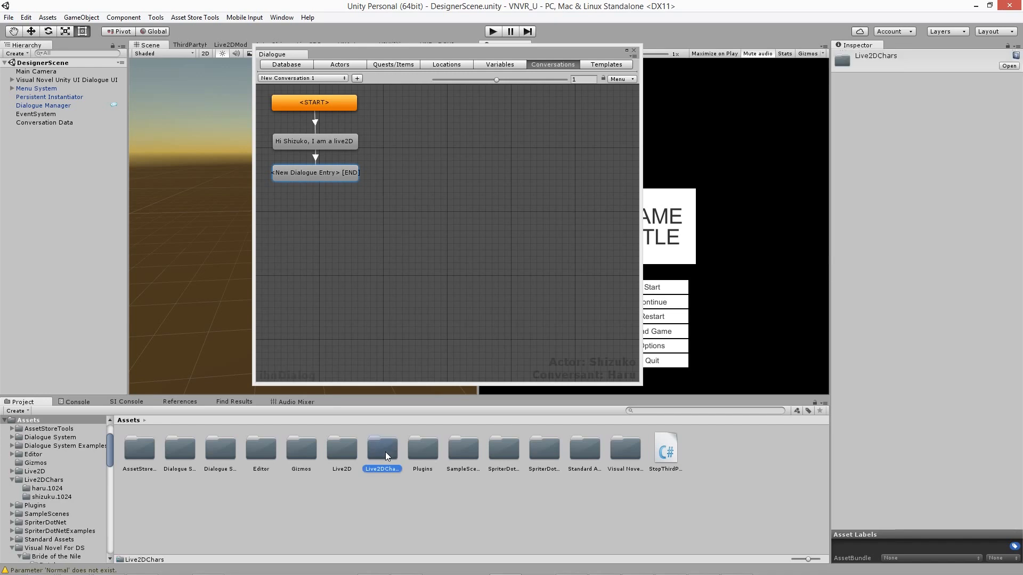
double_click(388, 455)
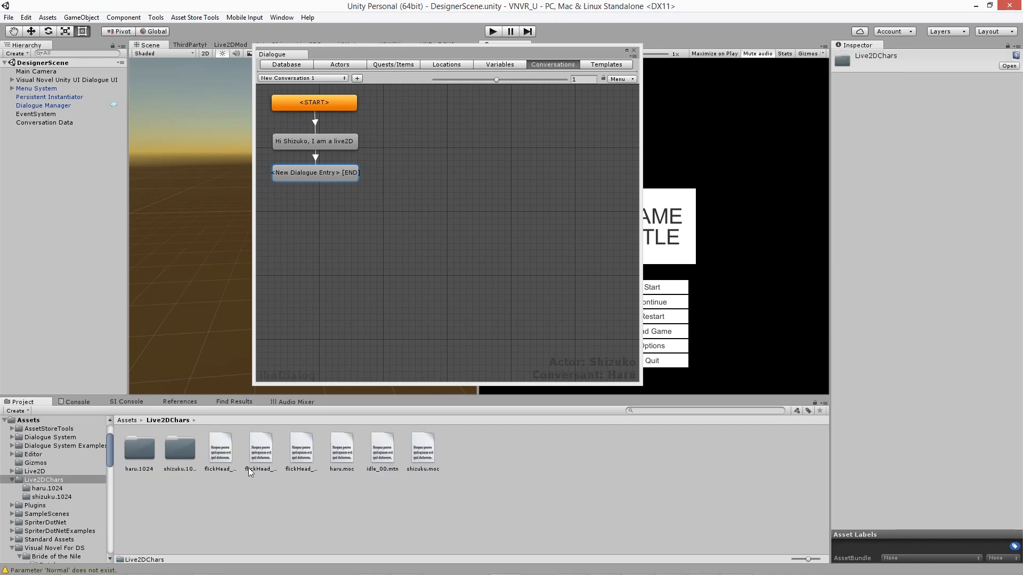
click(344, 452)
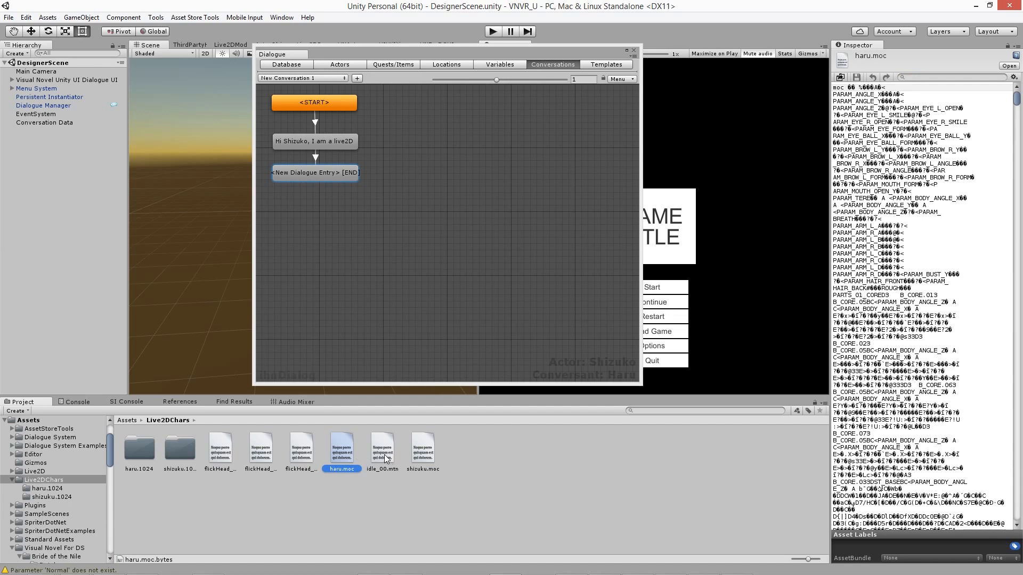
click(386, 457)
Set the Anim field of the blank entry under the "Hi Shizuko" line to idle_00, without the .mtn extension.
click(345, 179)
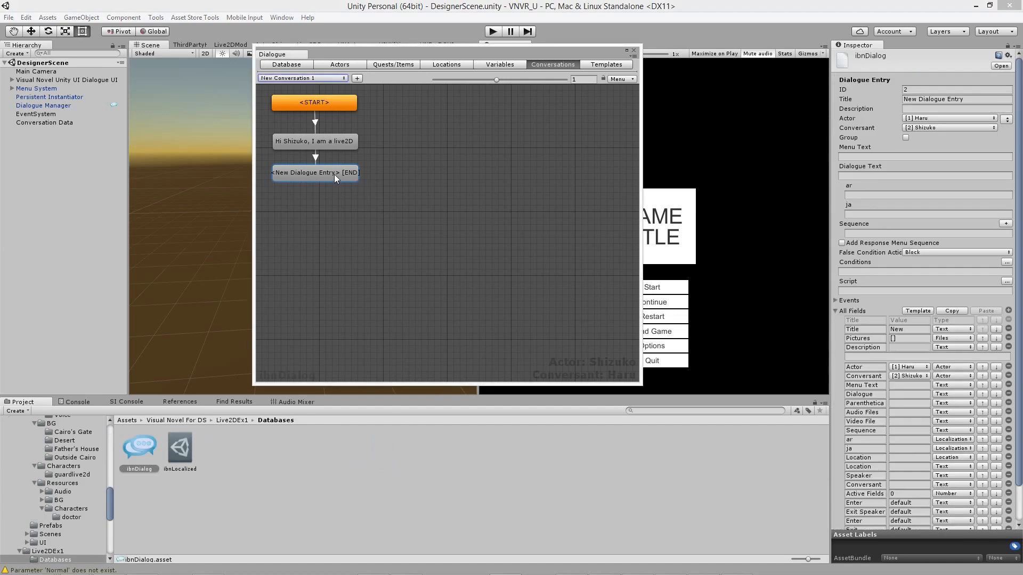
scroll(905, 426, down, 3)
click(896, 507)
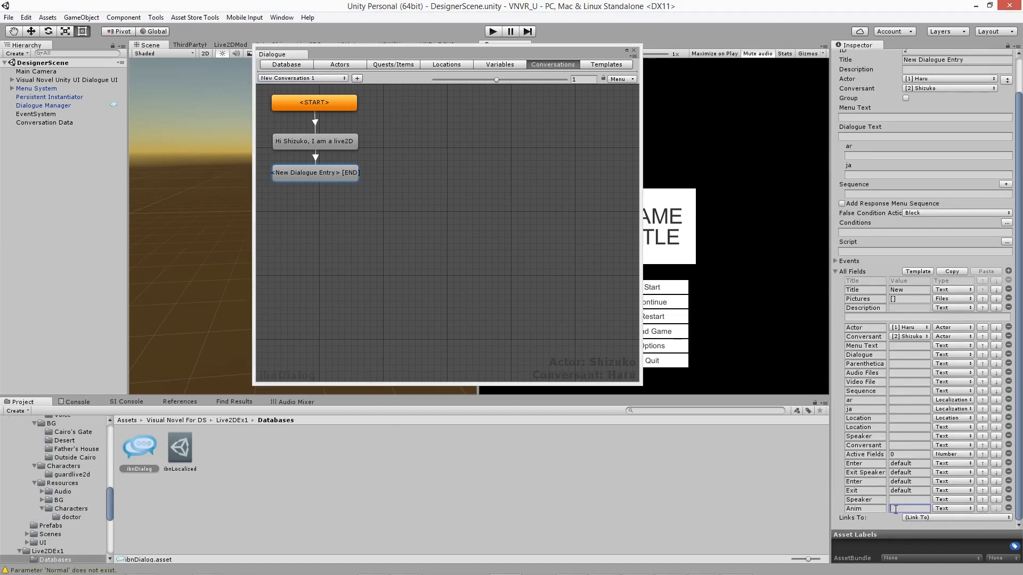
text(idle_00.mtn)
drag(928, 509, 846, 515)
key(Right)
key(BackSpace)
key(BackSpace)
key(BackSpace)
key(BackSpace)
key(BackSpace)
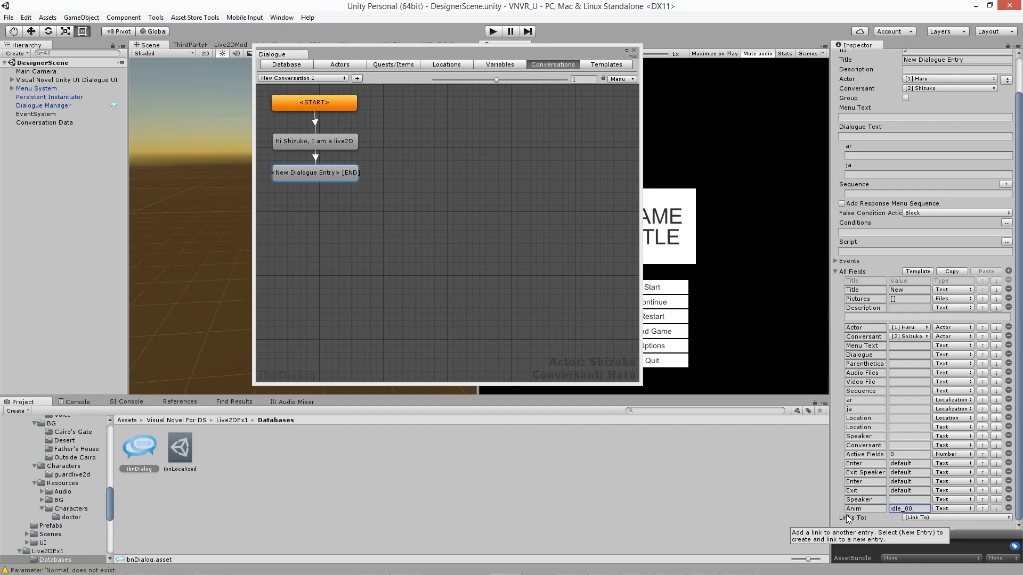
Set the Sequence of the blank entry under the "Hi Shizuko" line to Continue();.
click(341, 142)
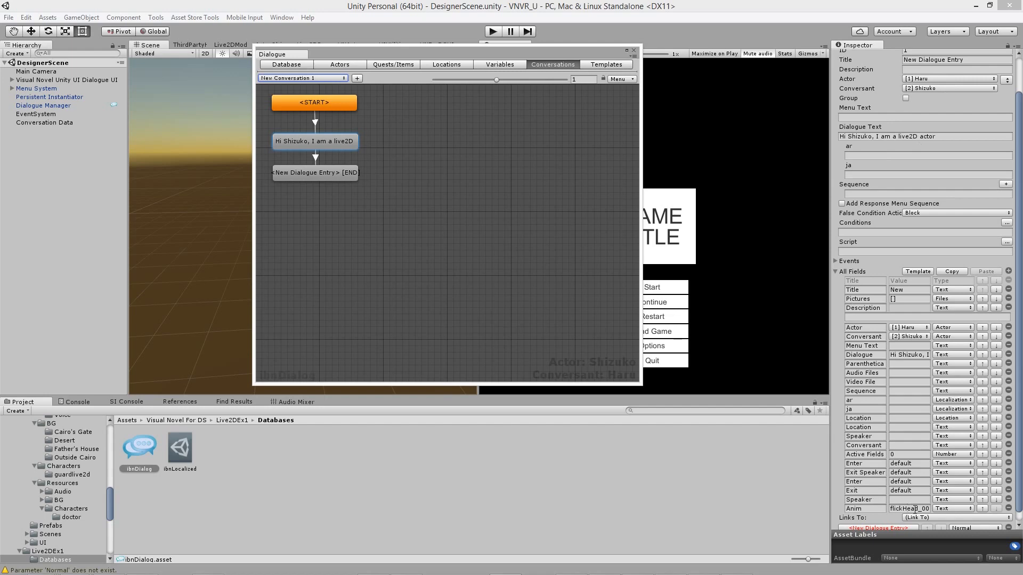
click(343, 174)
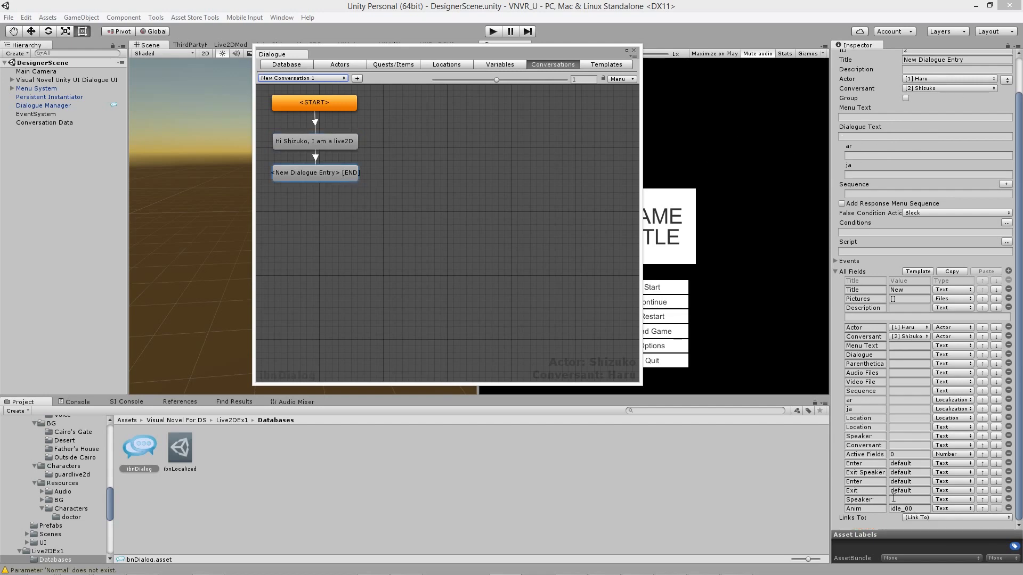
click(873, 194)
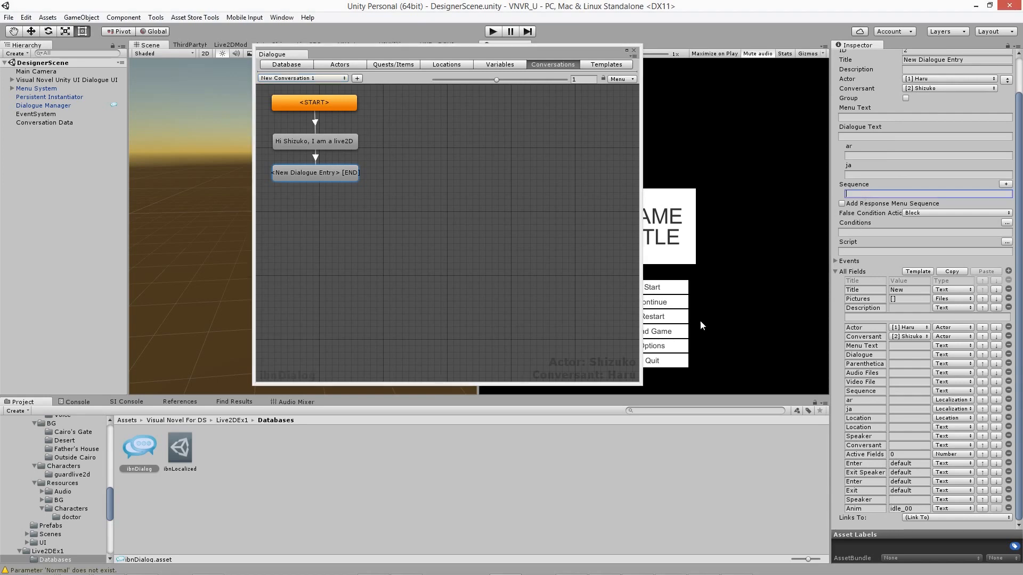
text(Continue();)
Add a child entry under the blank idle_00 entry and place it slightly lower in the conversation graph.
right_click(315, 173)
click(367, 177)
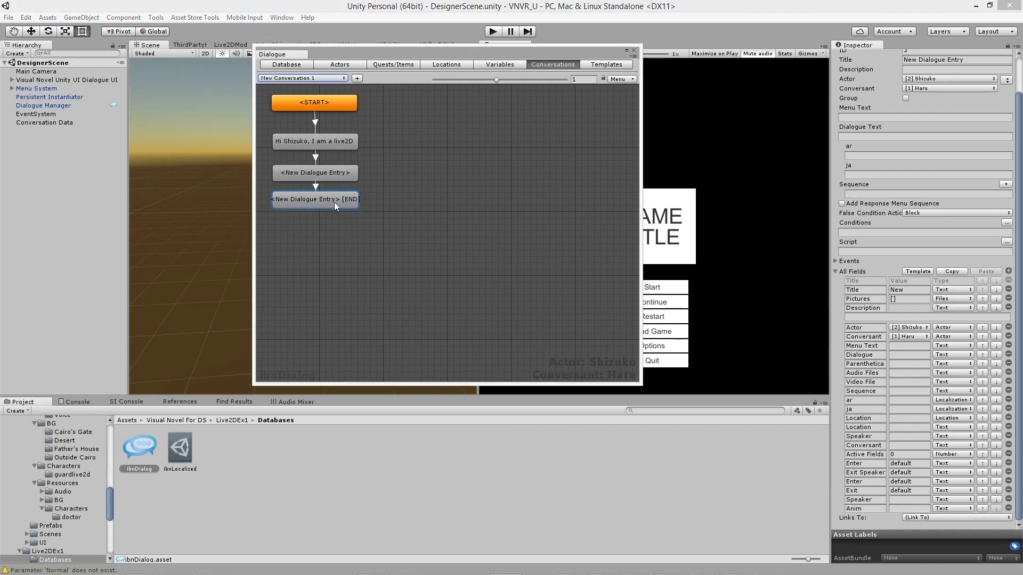
drag(330, 209, 327, 213)
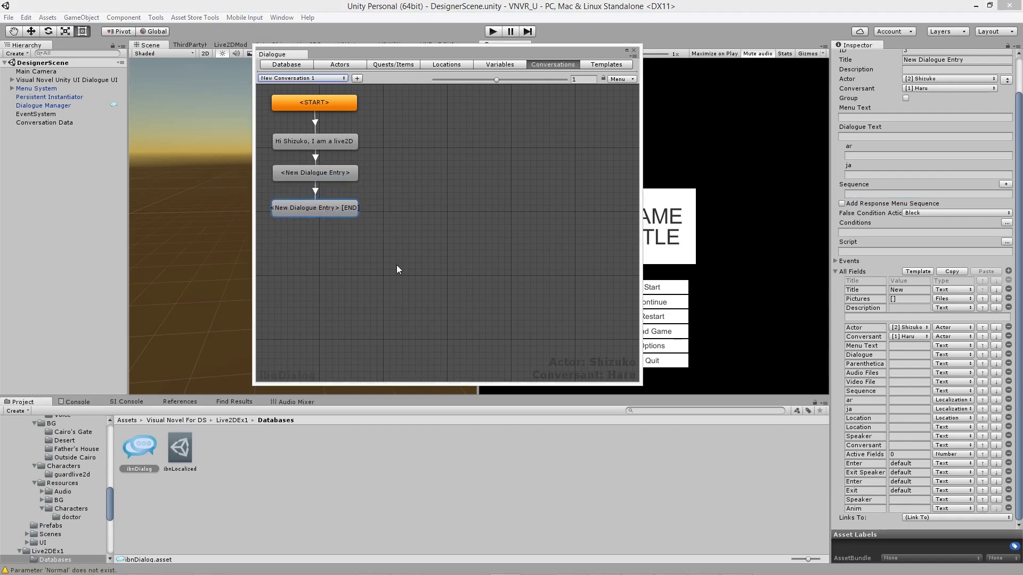
Set the dialogue text of the last entry, spoken by Shizuko, to "Hi Haru, how are you?".
click(320, 177)
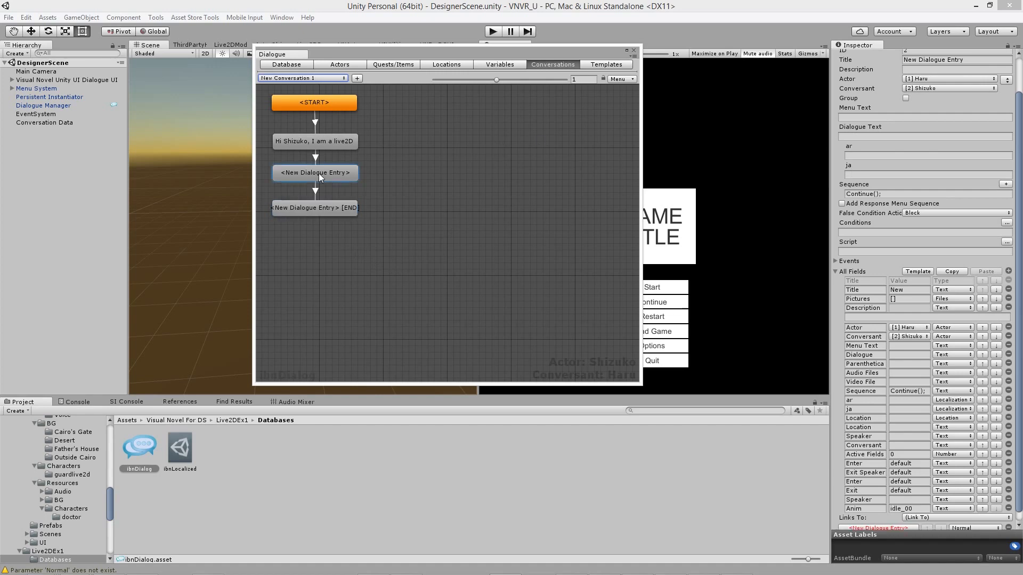
click(327, 207)
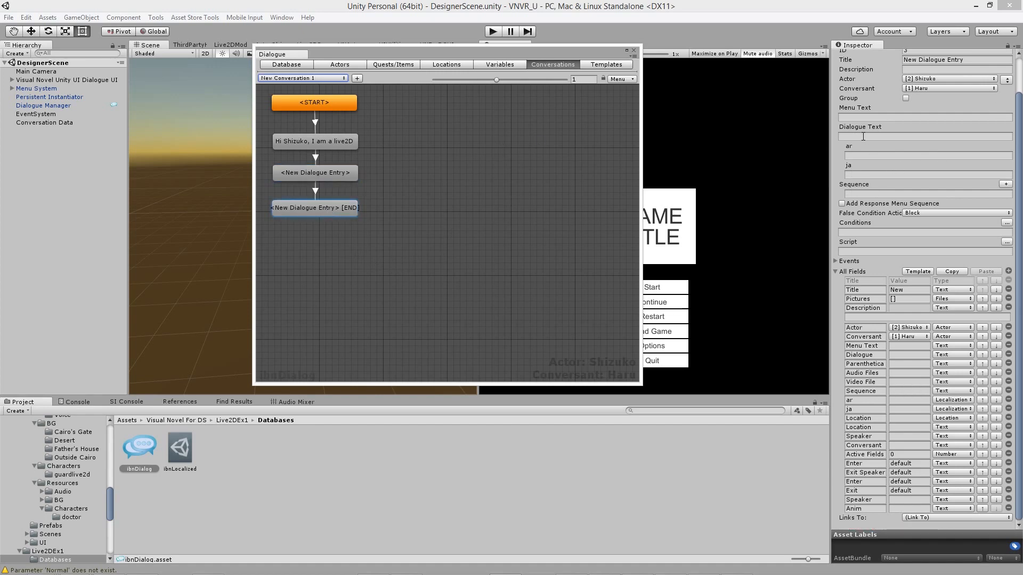
text(Hi H)
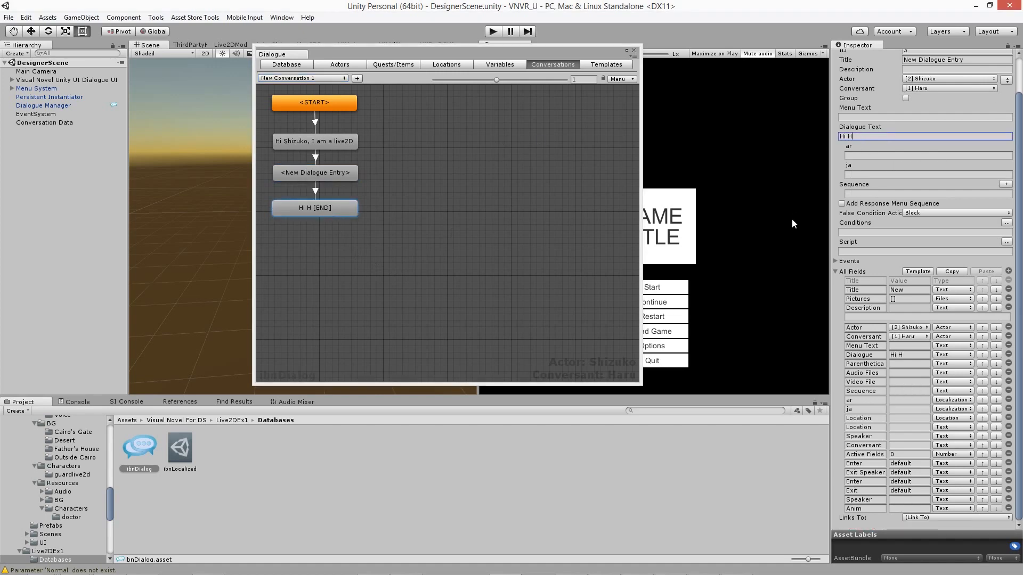
text(aru, how are you?)
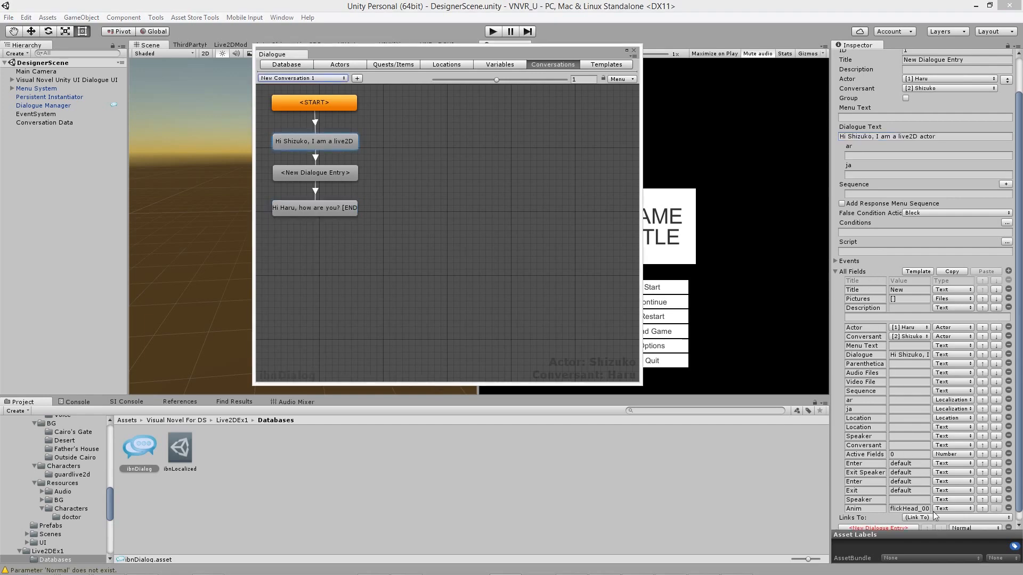
Check the first entry's Anim value and set the "Hi Haru, how are you?" entry's Anim field to flickHead_01.
click(347, 144)
click(319, 209)
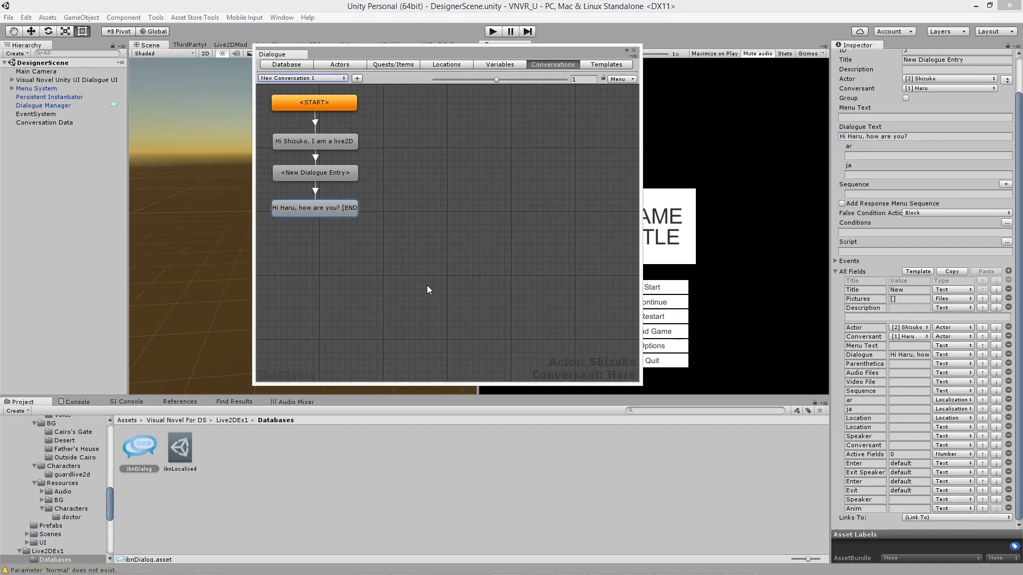
click(909, 508)
text(flickHead_01)
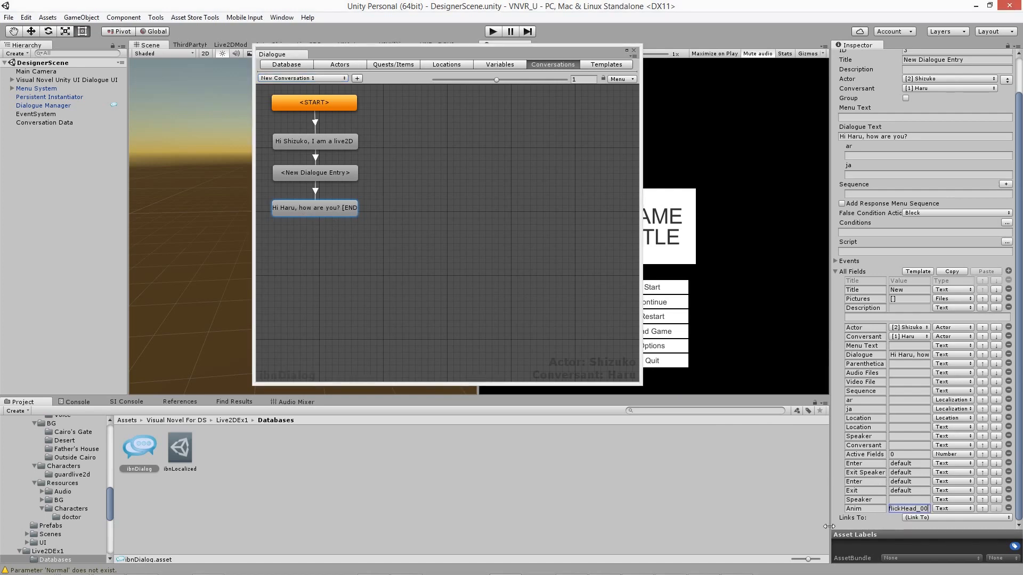
Add a child entry under "Hi Haru, how are you?" with Shizuko as its actor and Haru as its conversant.
right_click(339, 210)
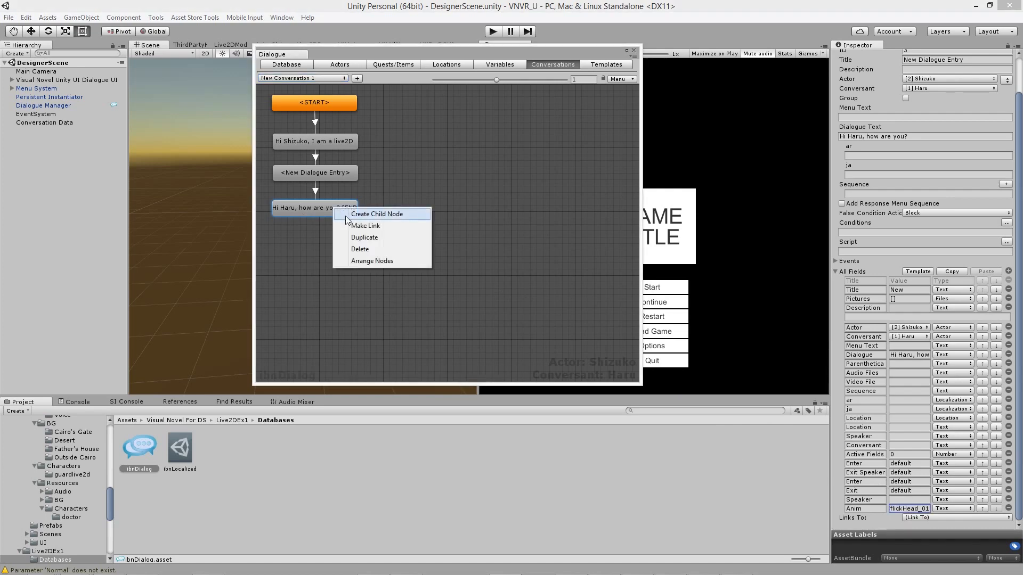
click(362, 212)
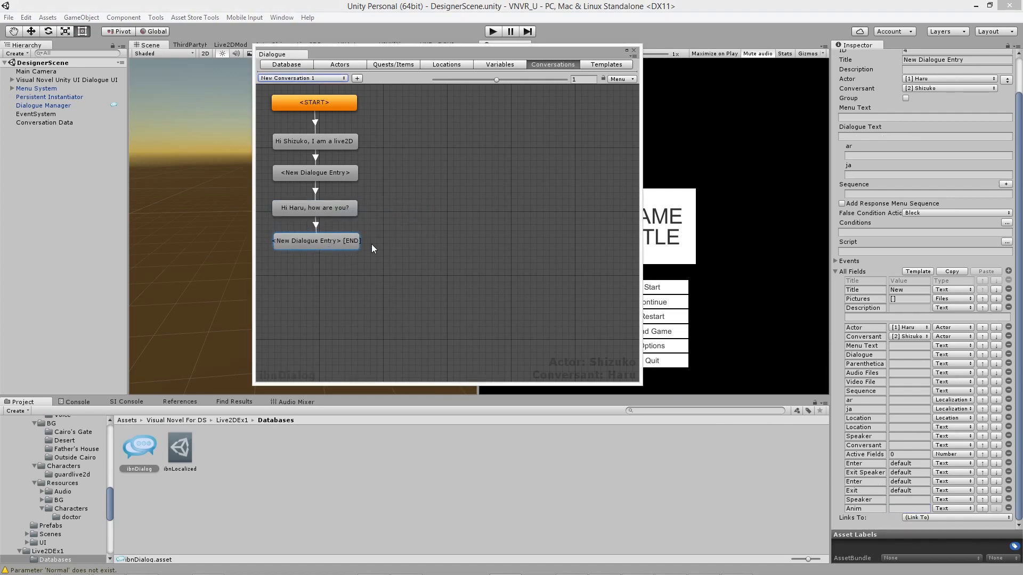
click(1006, 80)
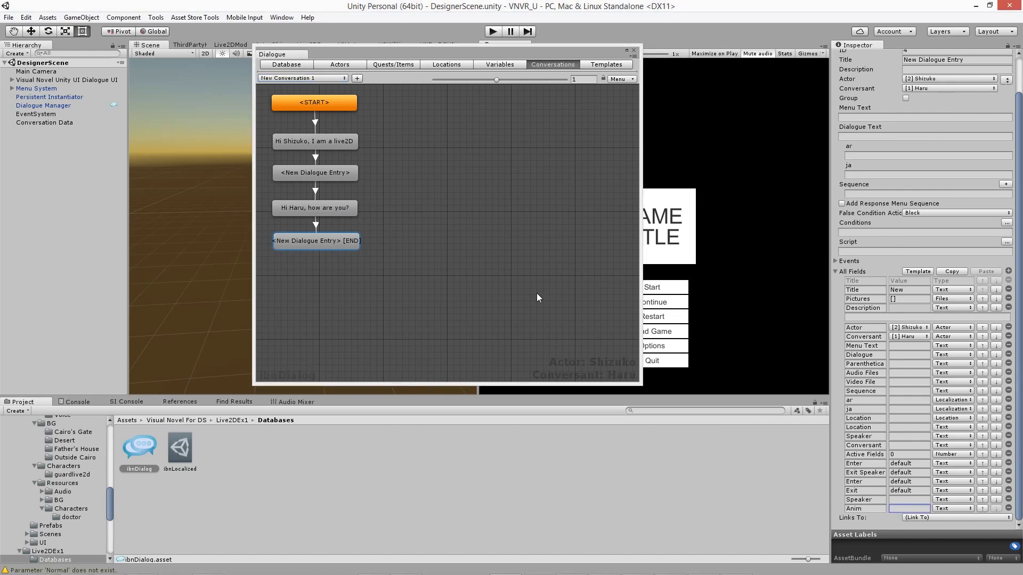
Set the Anim field of the blank entry under "Hi Haru, how are you?" to idle_00, matching the earlier blank entry.
click(305, 174)
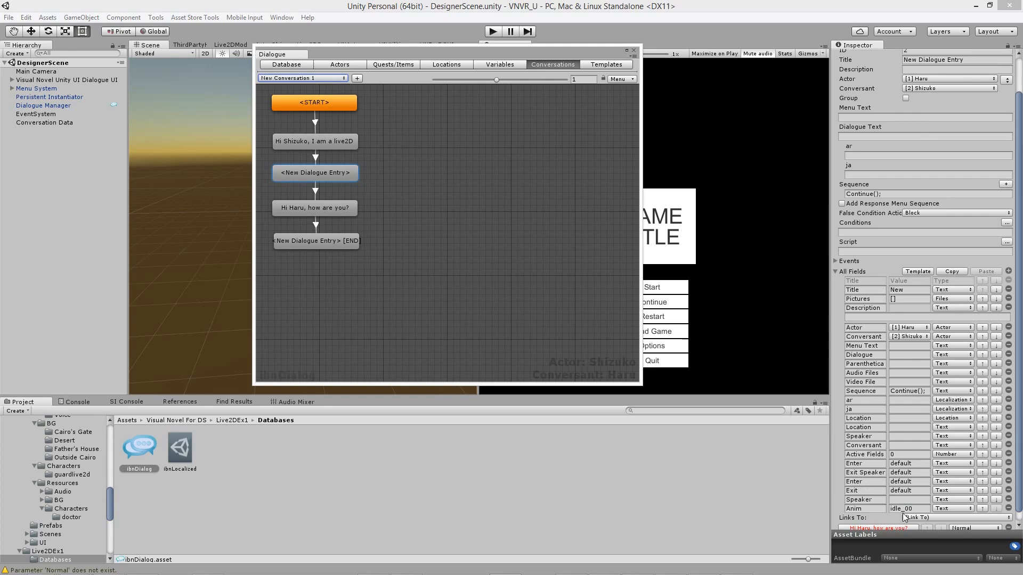
click(335, 244)
click(908, 509)
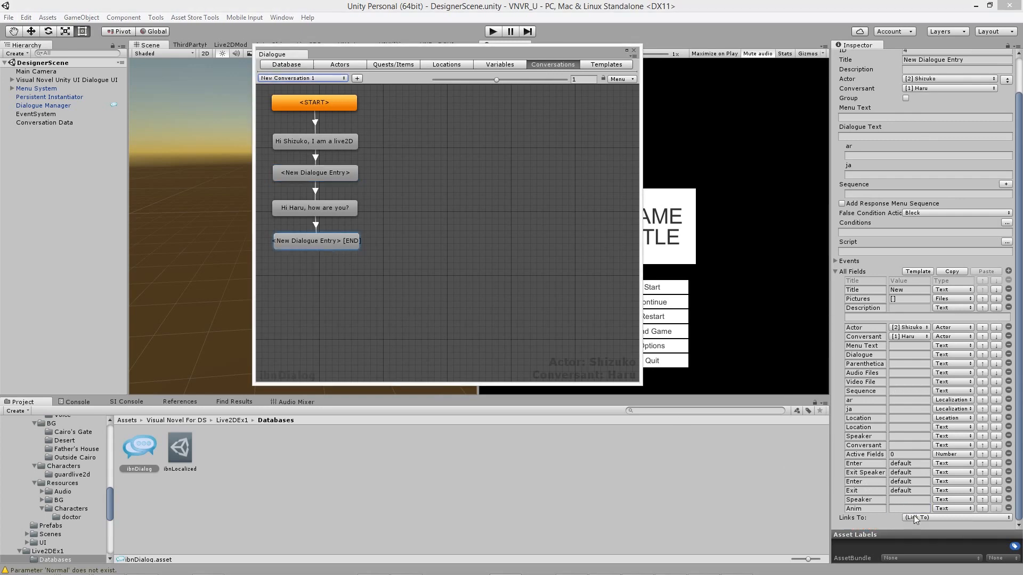
text(idle_00)
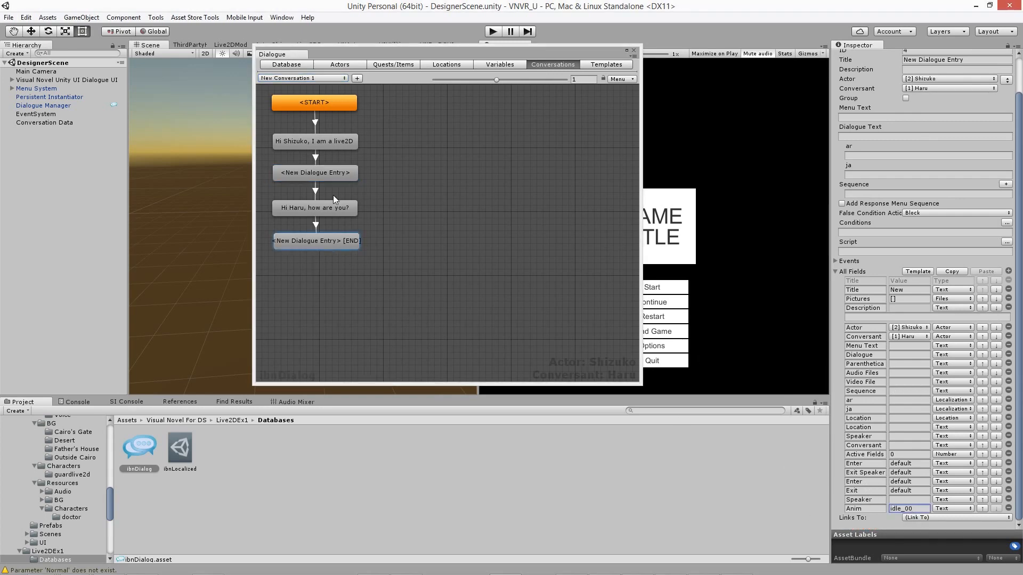
Add a child entry under the last blank entry with the dialogue text "Bye Shizuko" and Exit Speaker set to true.
right_click(321, 243)
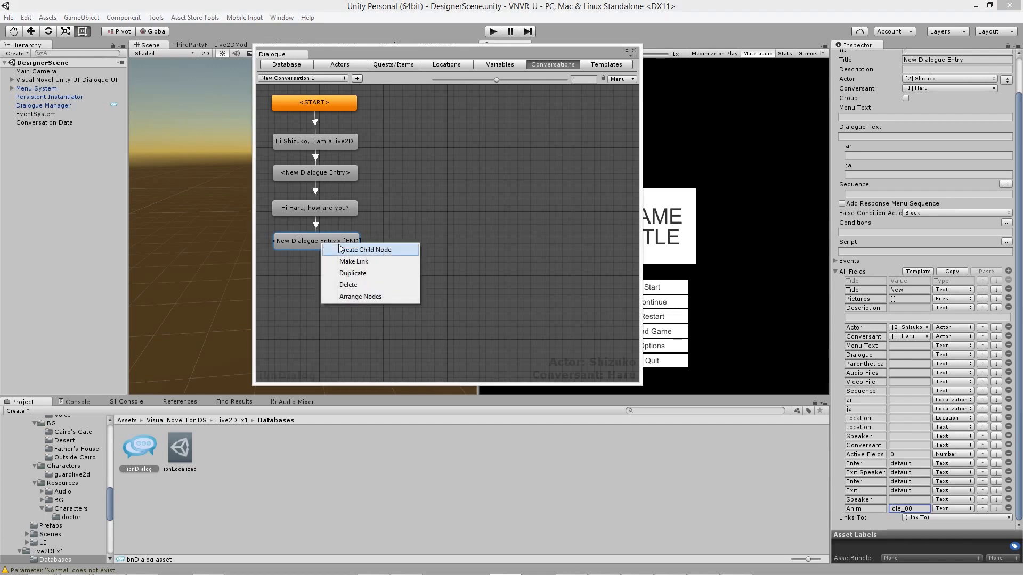
click(365, 249)
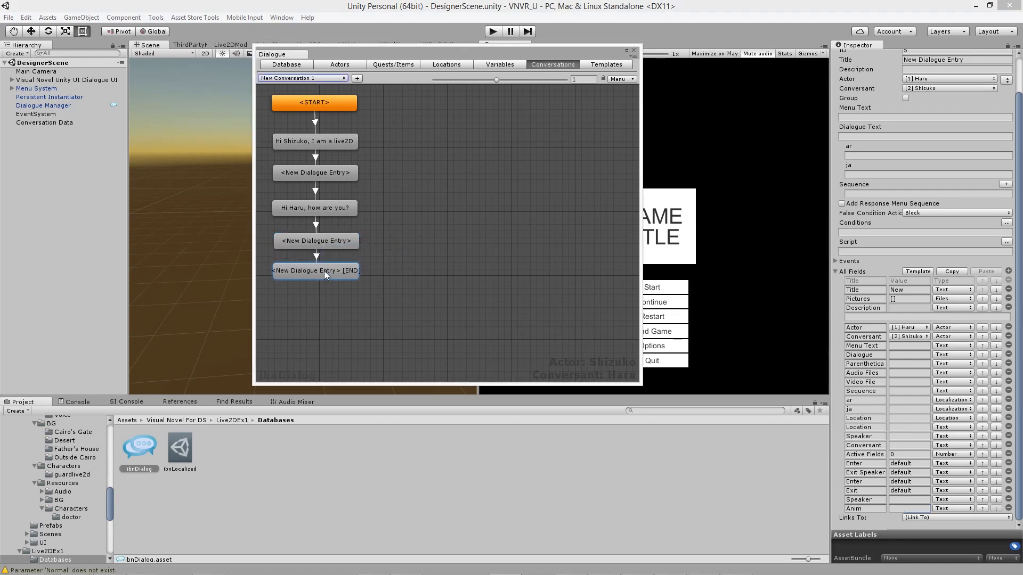
click(869, 137)
text(By S)
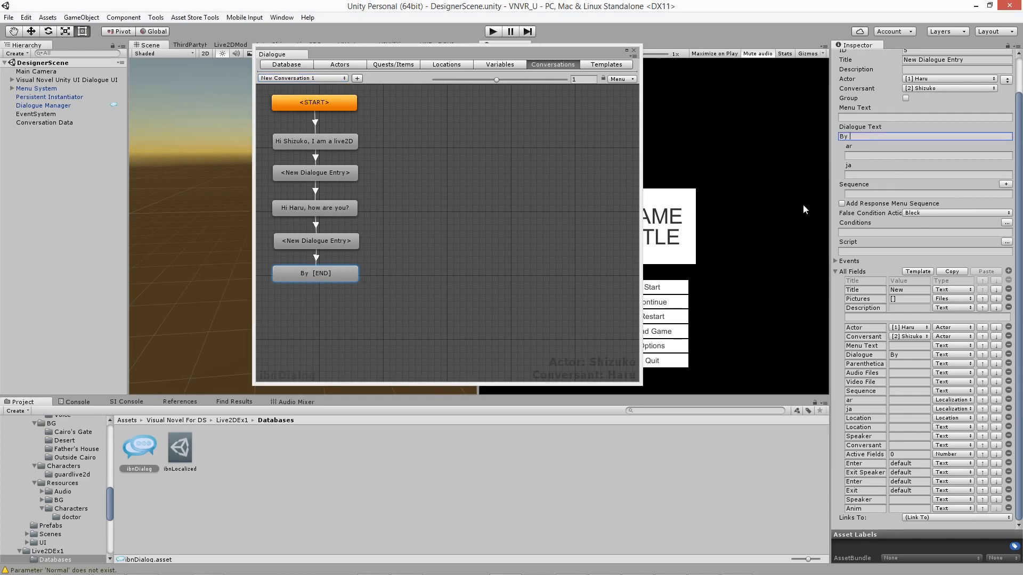
key(BackSpace)
key(BackSpace)
text(e Shizouko)
click(905, 473)
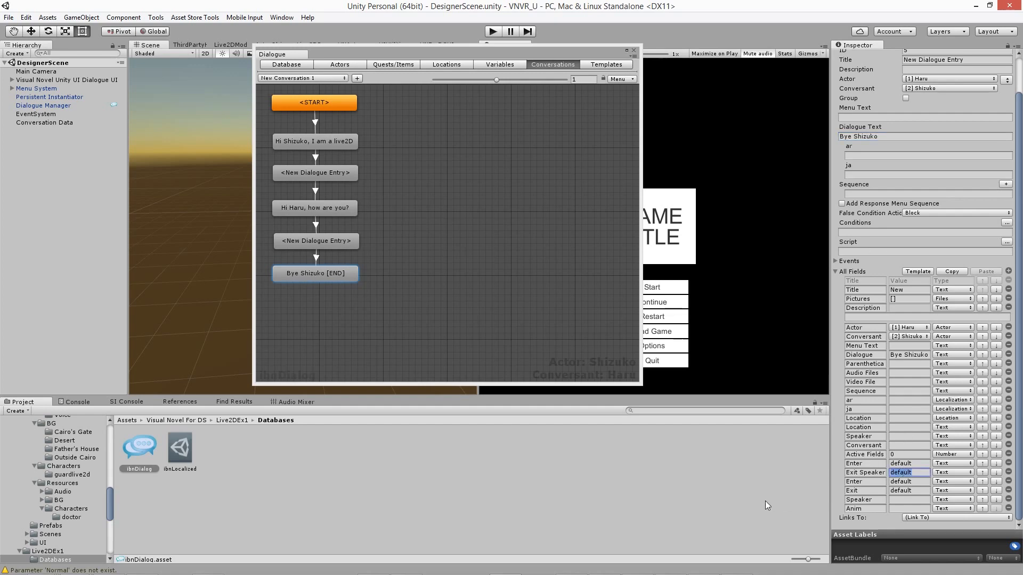
text(true)
Add a child entry under "Bye Shizuko" and place it a little below its parent.
right_click(330, 276)
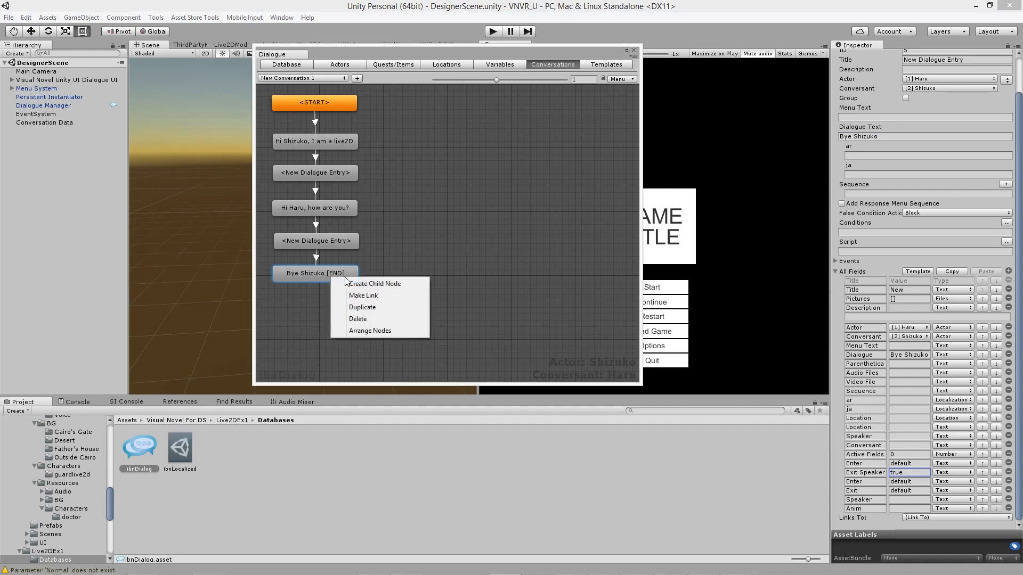
click(346, 282)
drag(327, 299, 324, 314)
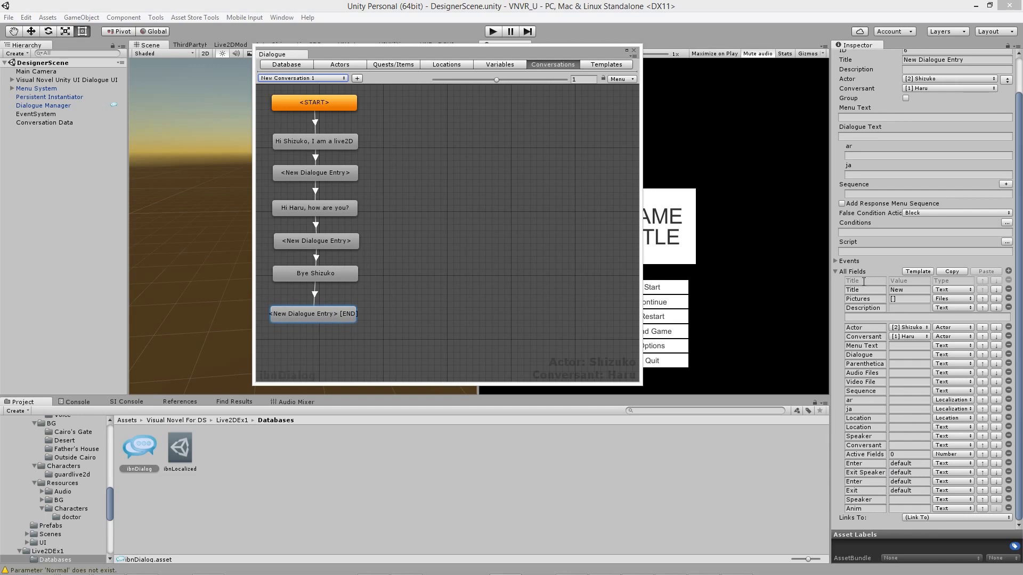
Widen the Inspector to show full field names and set the "Hi Shizuko" entry's Speaker Position to Left.
click(335, 147)
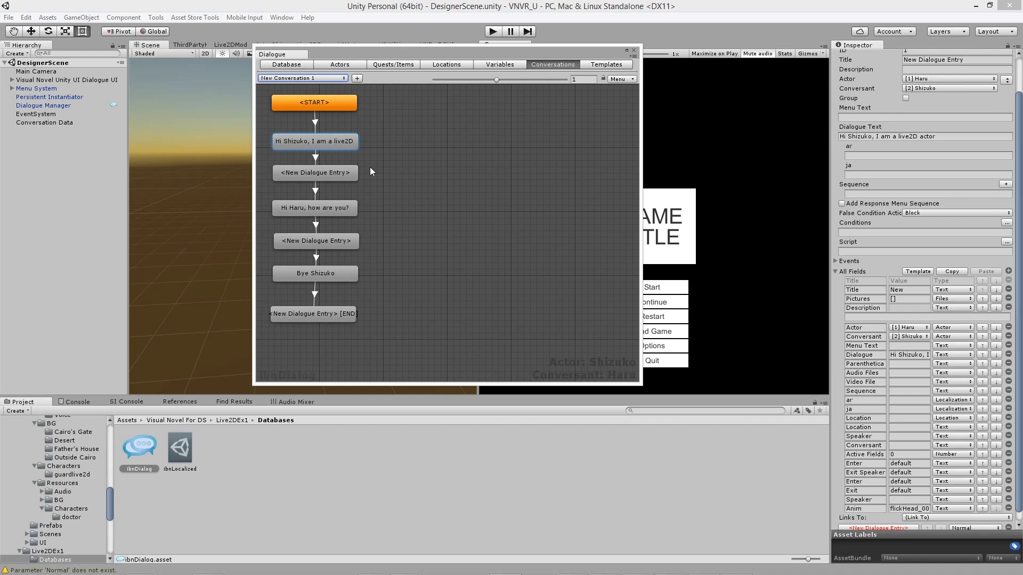
drag(829, 309, 783, 310)
click(876, 499)
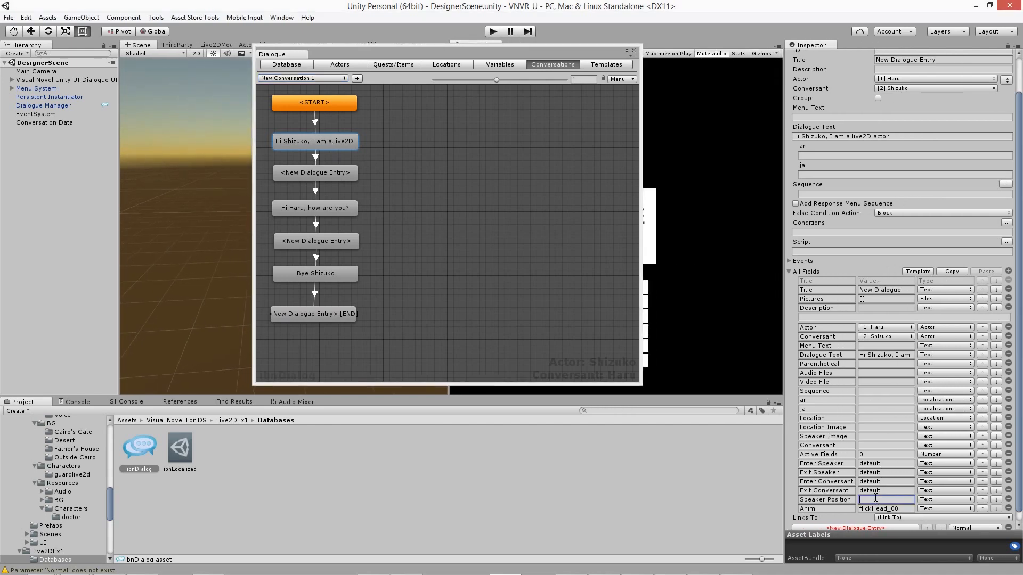
scroll(852, 218, down, 1)
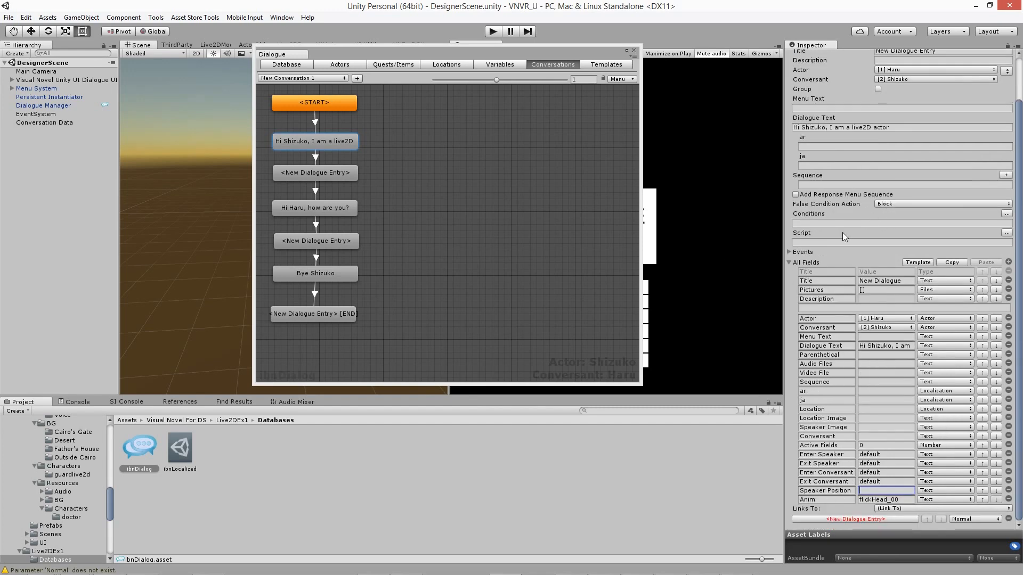
text(Left)
Set the Speaker Position of the "Hi Haru, how are you?" entry to Right.
click(305, 212)
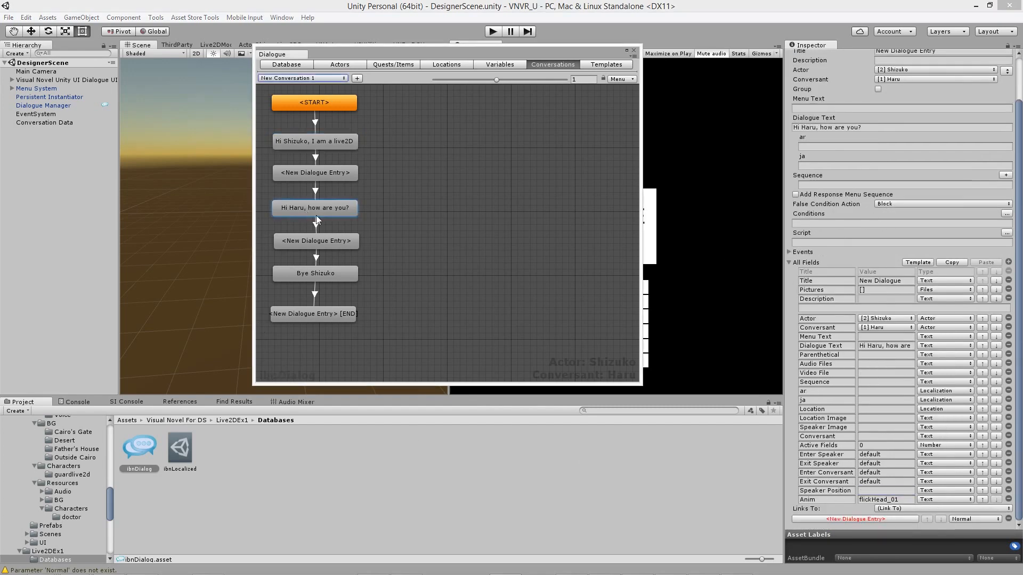
click(871, 491)
text(Right)
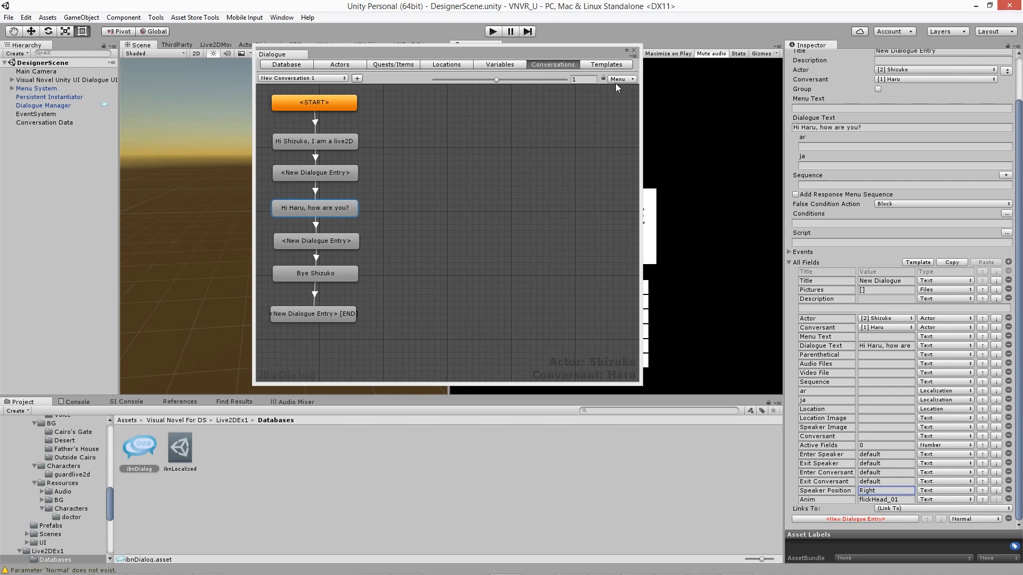
Set the Conversation Data object's Conversation Trigger to use New Conversation 1.
drag(610, 58, 580, 71)
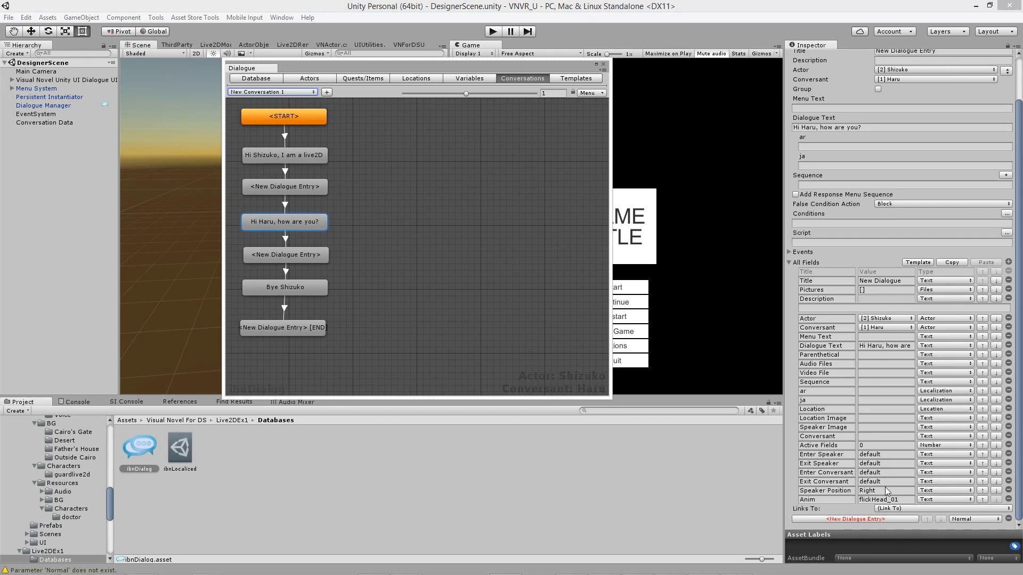
drag(564, 66, 453, 40)
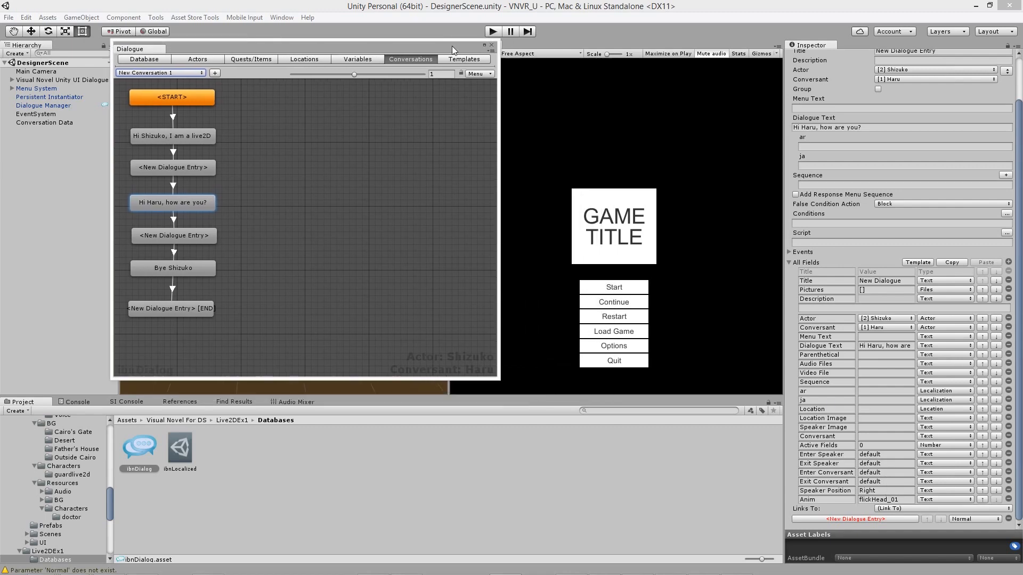
click(41, 122)
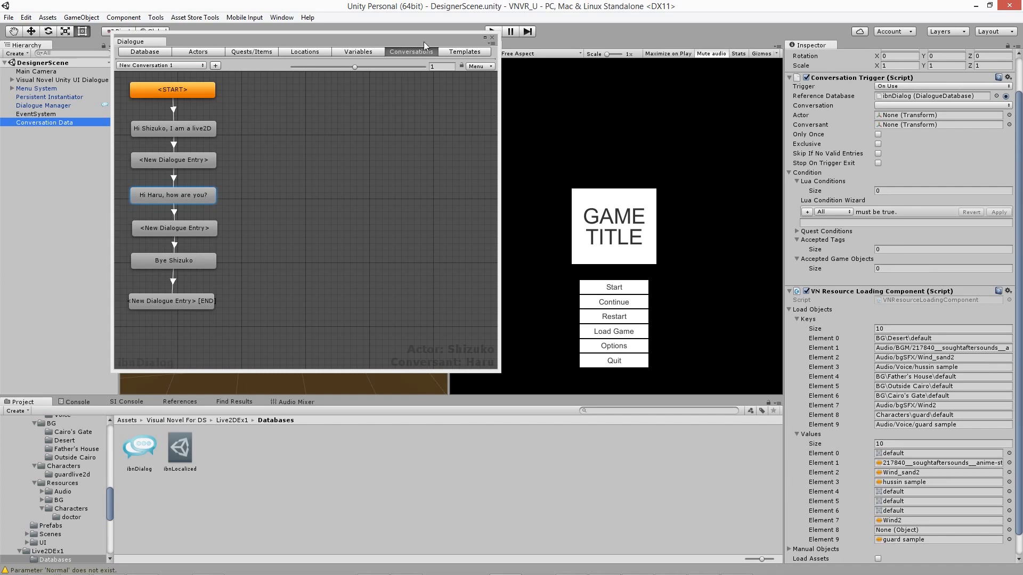
scroll(1001, 176, up, 3)
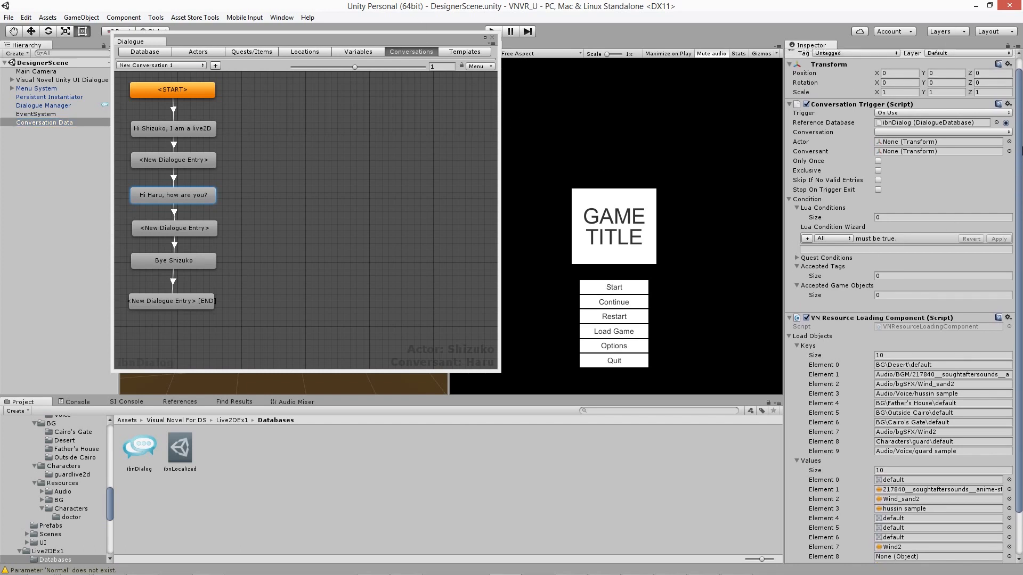
click(915, 145)
click(916, 156)
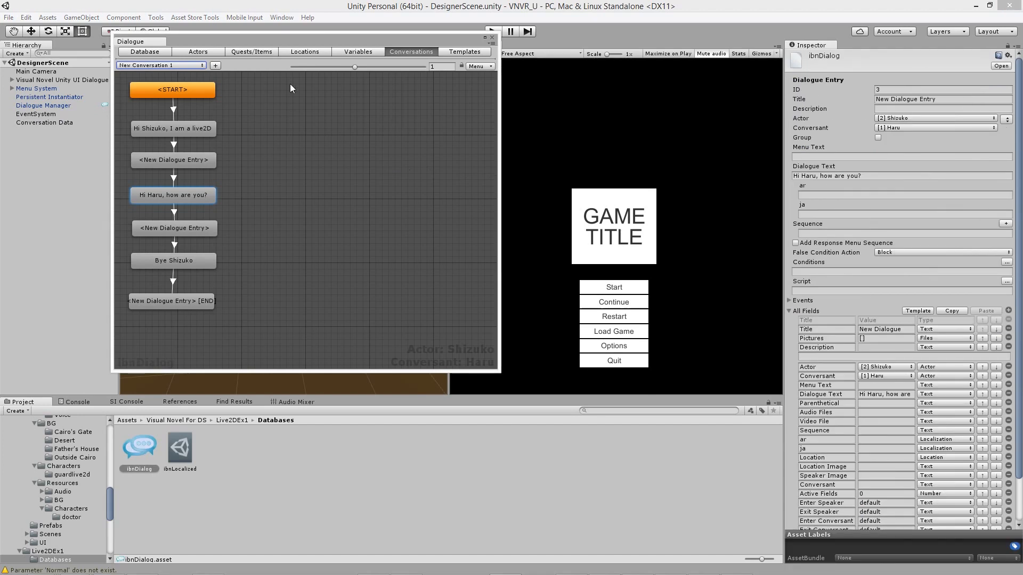
Load the selected conversation's assets into Conversation Data's VN Resource Loading Component.
click(75, 123)
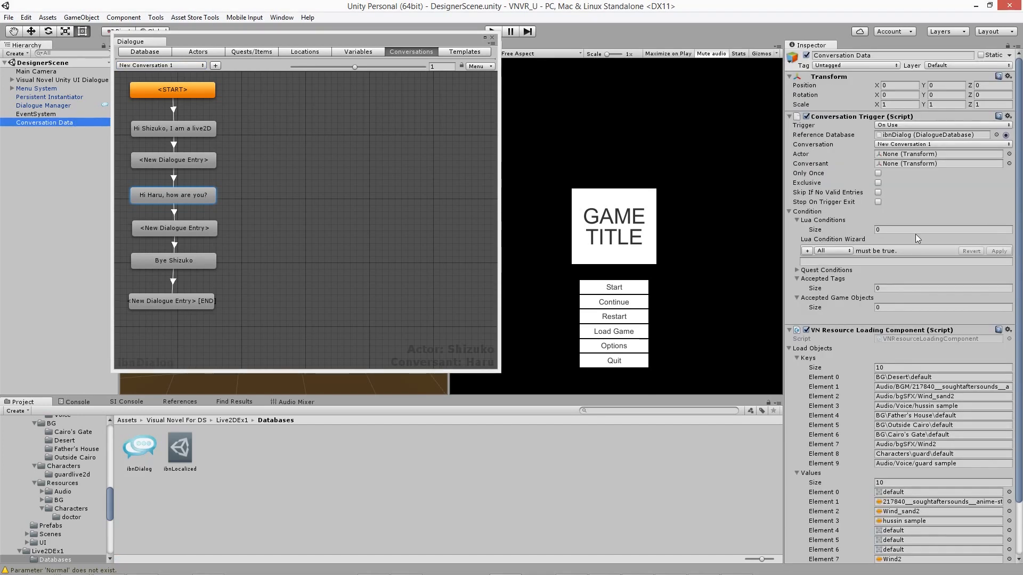
scroll(851, 380, down, 3)
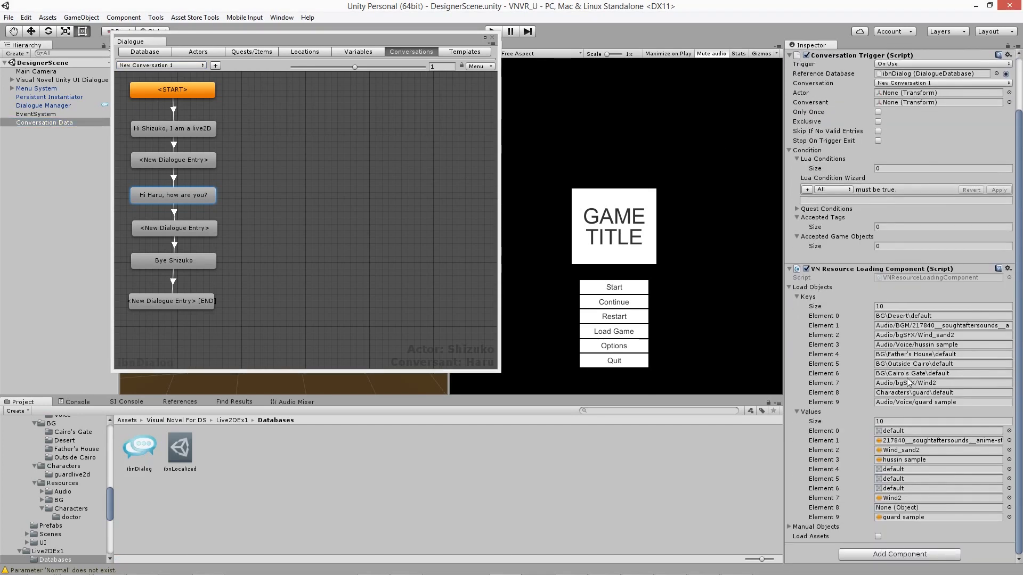
click(878, 537)
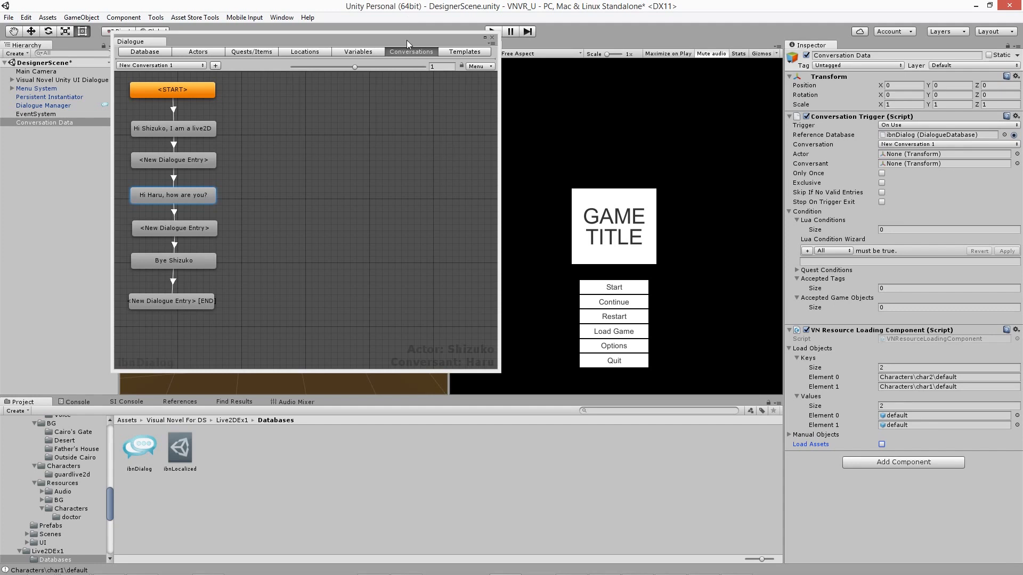
Play the scene and examine the "Hi Shizuko, I am a live2D actor" entry and the blank entry below it.
drag(407, 40, 327, 31)
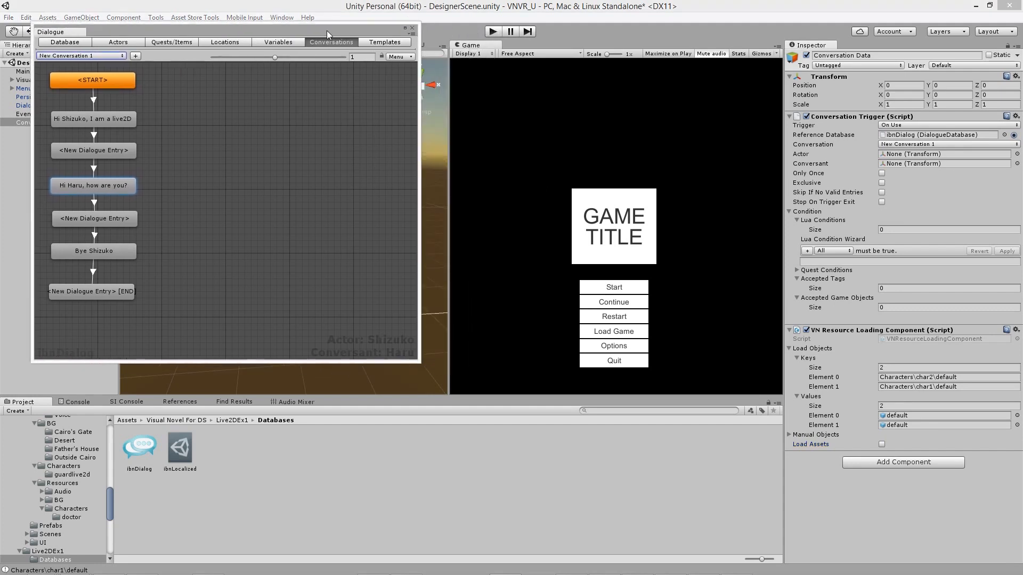
click(493, 32)
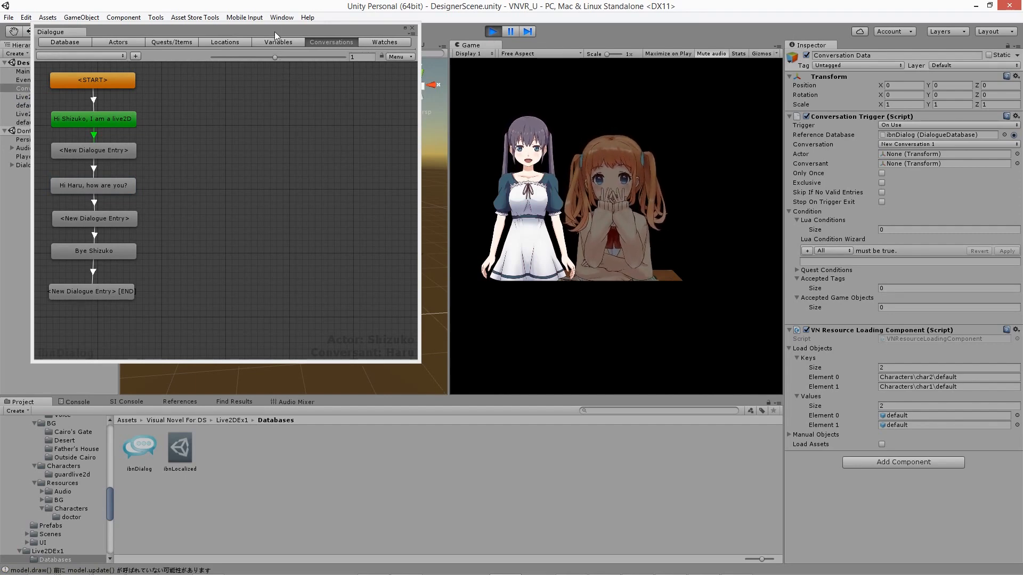
drag(273, 31, 361, 52)
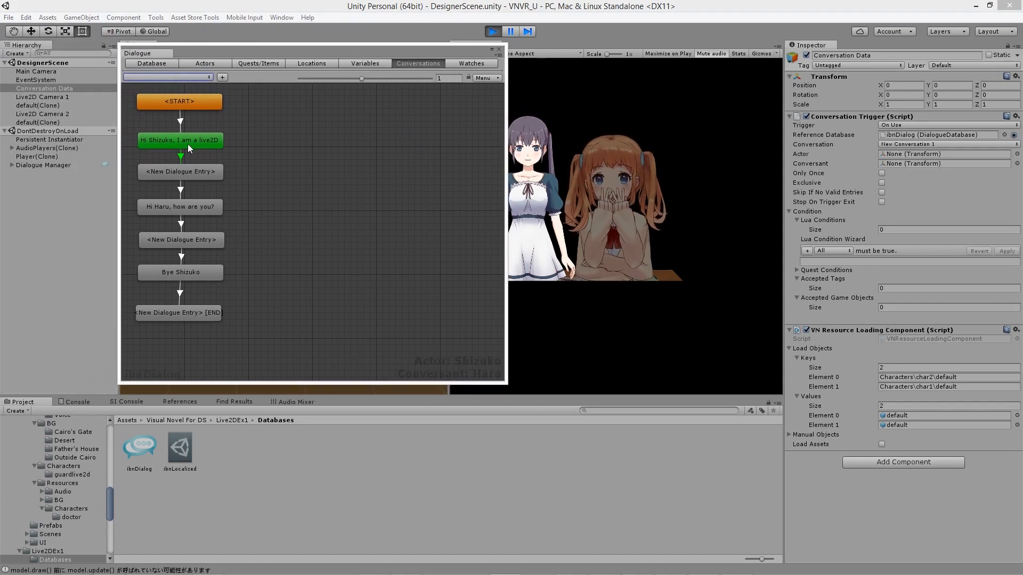
click(196, 168)
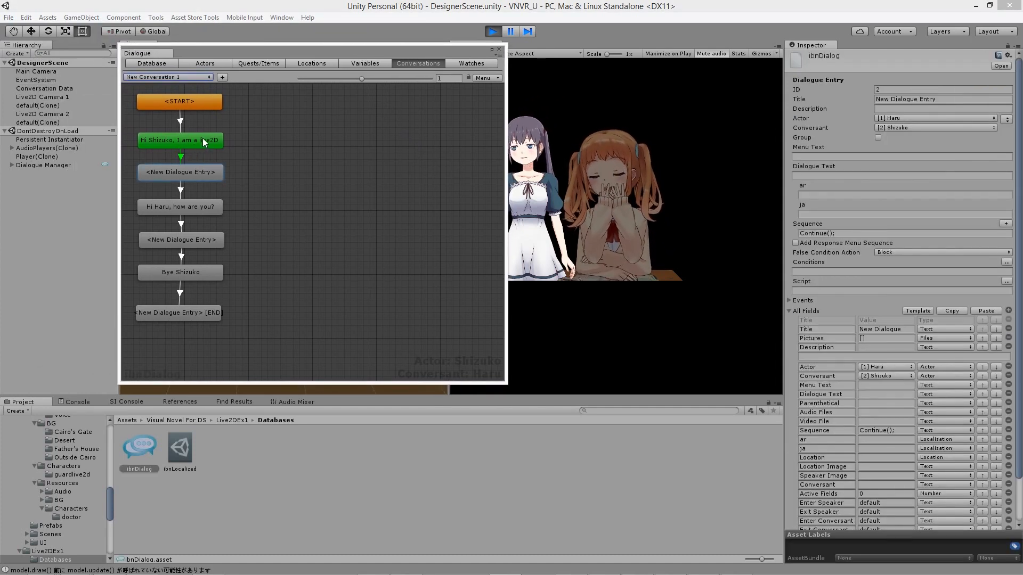
click(204, 141)
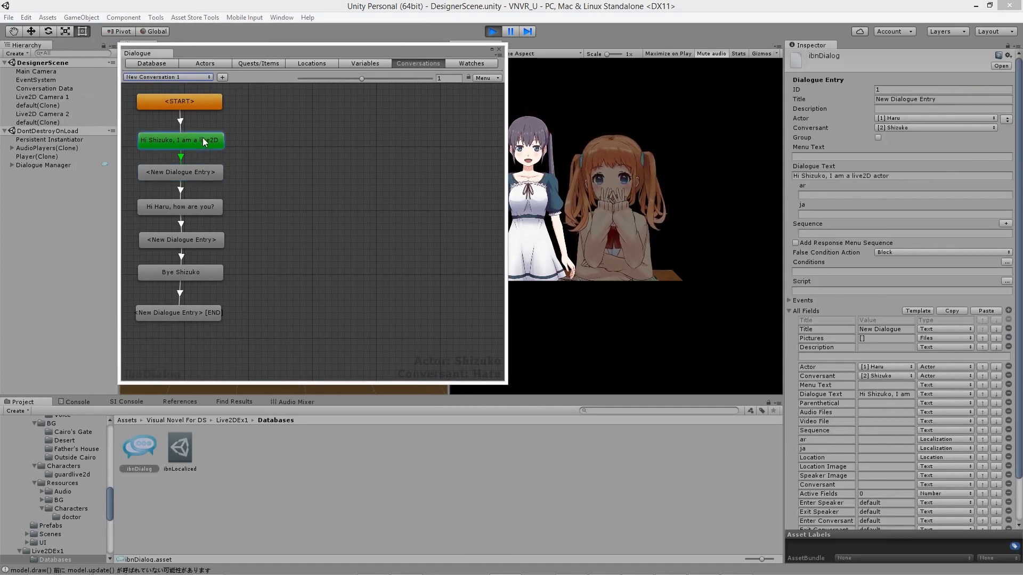
click(205, 174)
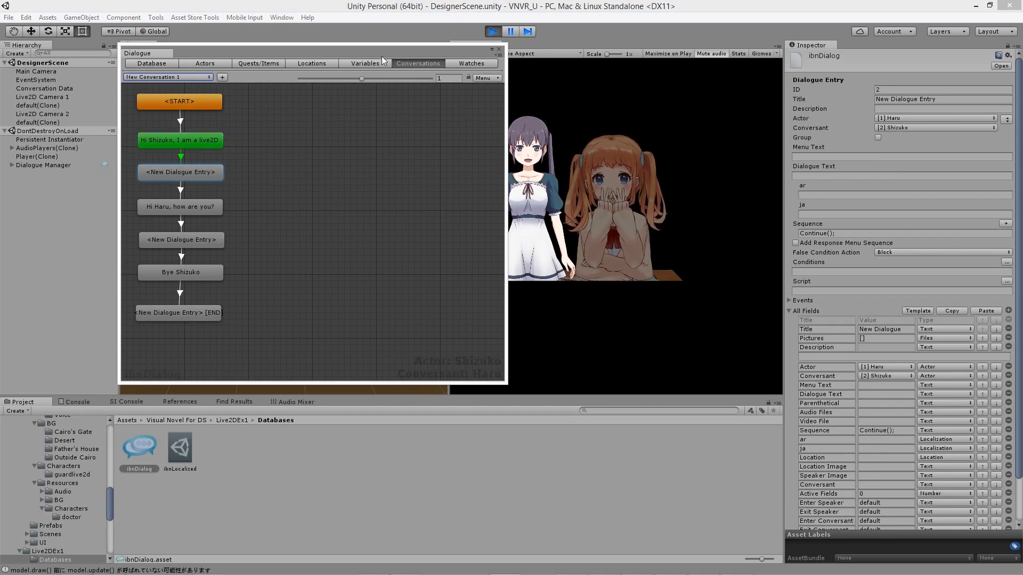
drag(382, 56, 369, 28)
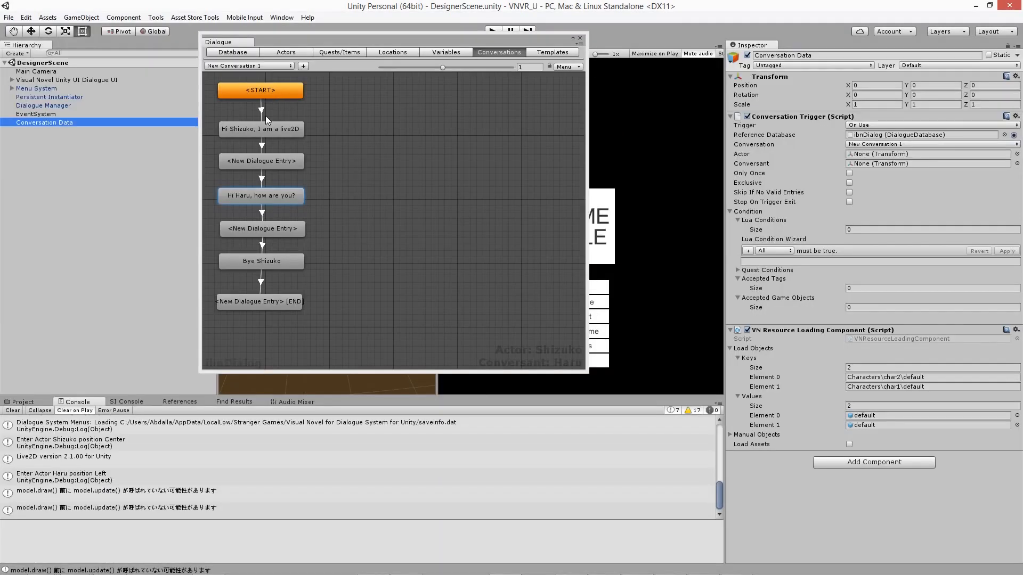
Set the Active Fields Index of the "Hi Shizuko, I am a live2D actor" entry to 1.
click(267, 127)
scroll(938, 473, down, 2)
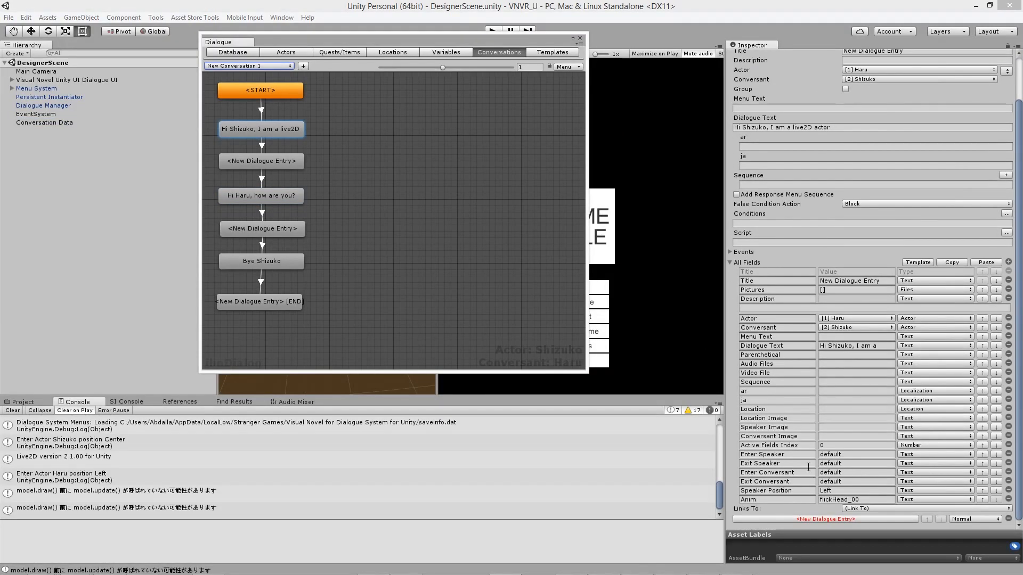
click(837, 446)
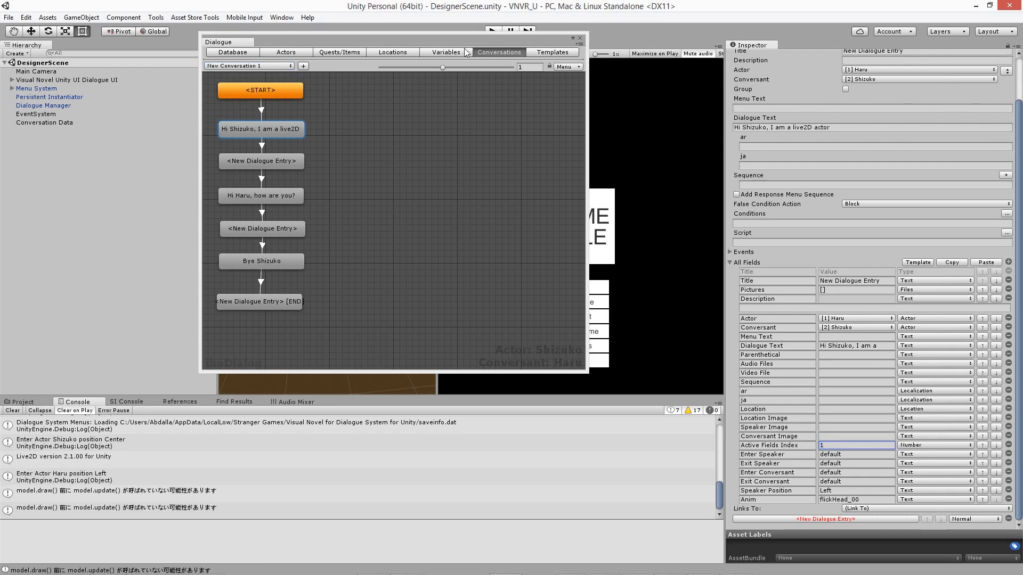
Test the conversation in Play mode by advancing to "Hi Haru, how are you?", and stop the playback.
drag(486, 41, 327, 36)
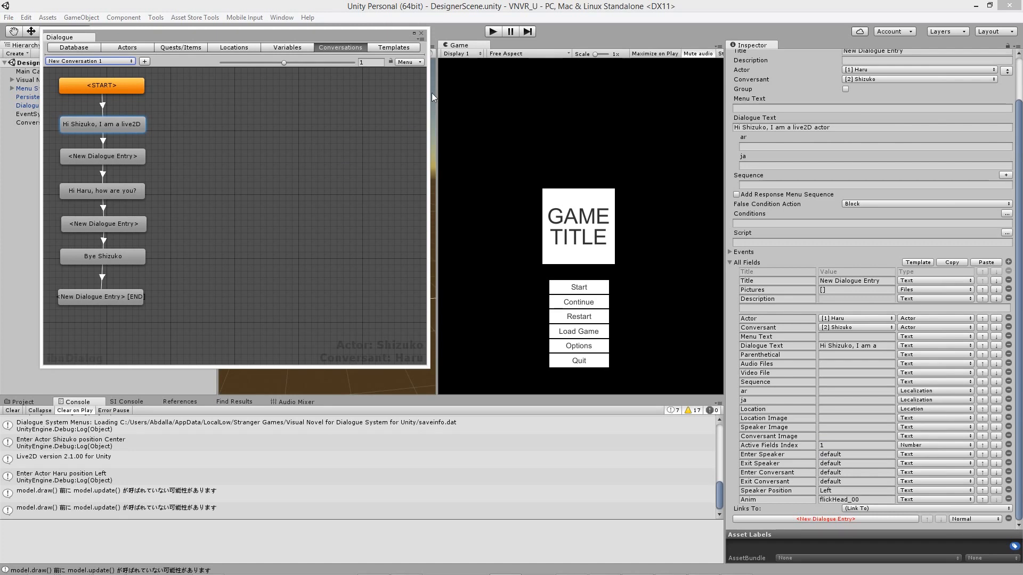
click(492, 33)
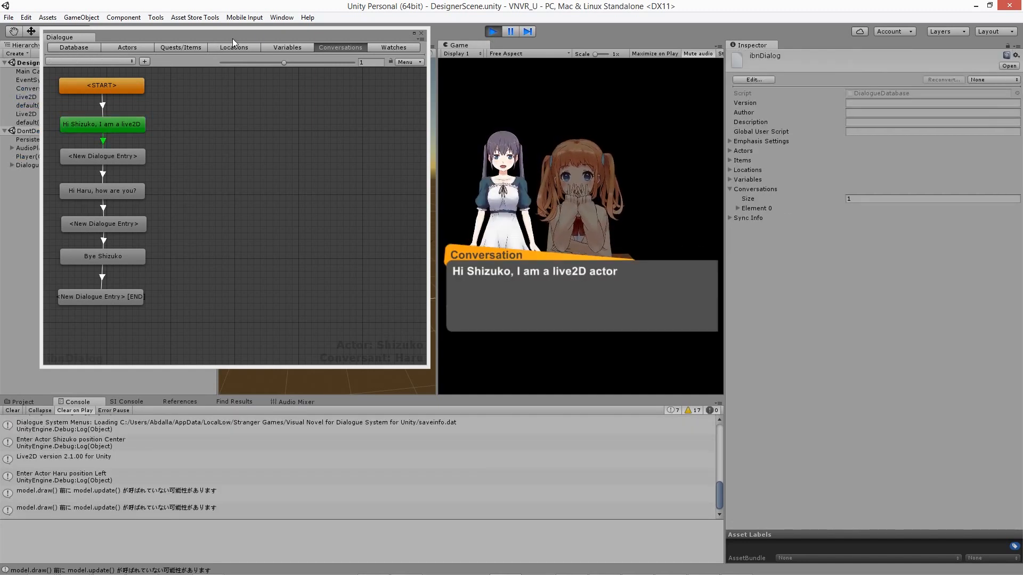
click(590, 270)
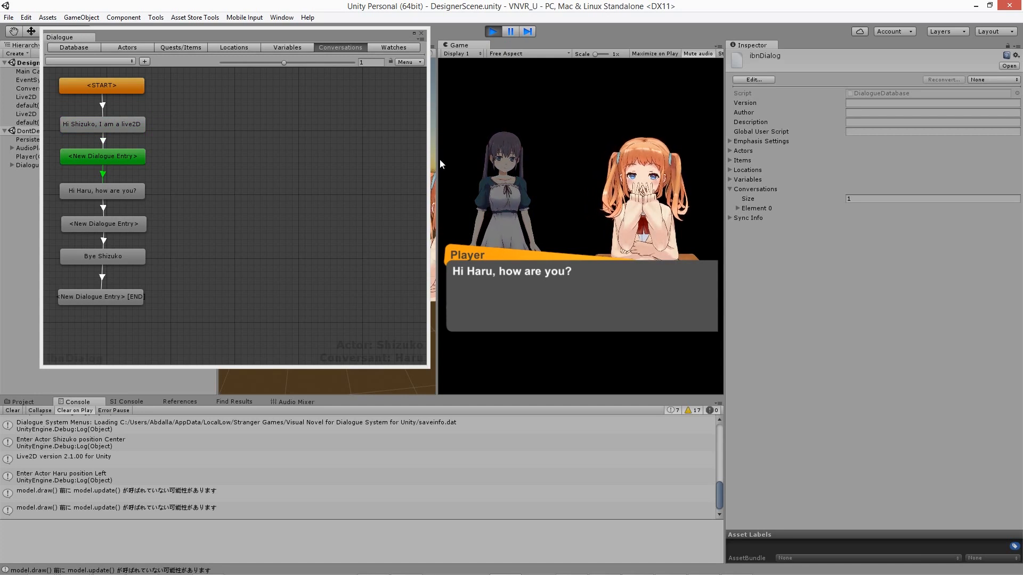
click(492, 32)
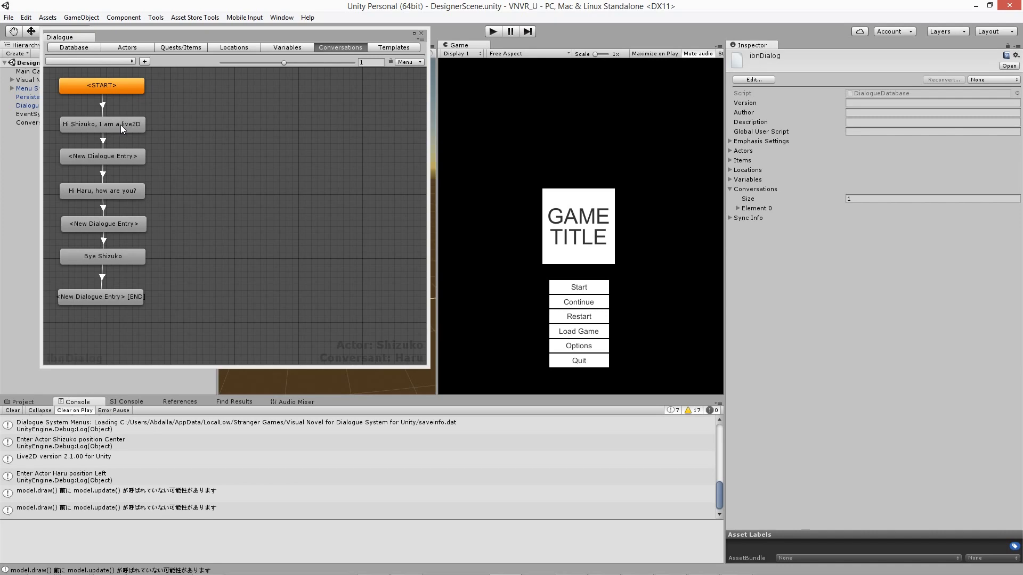
click(120, 124)
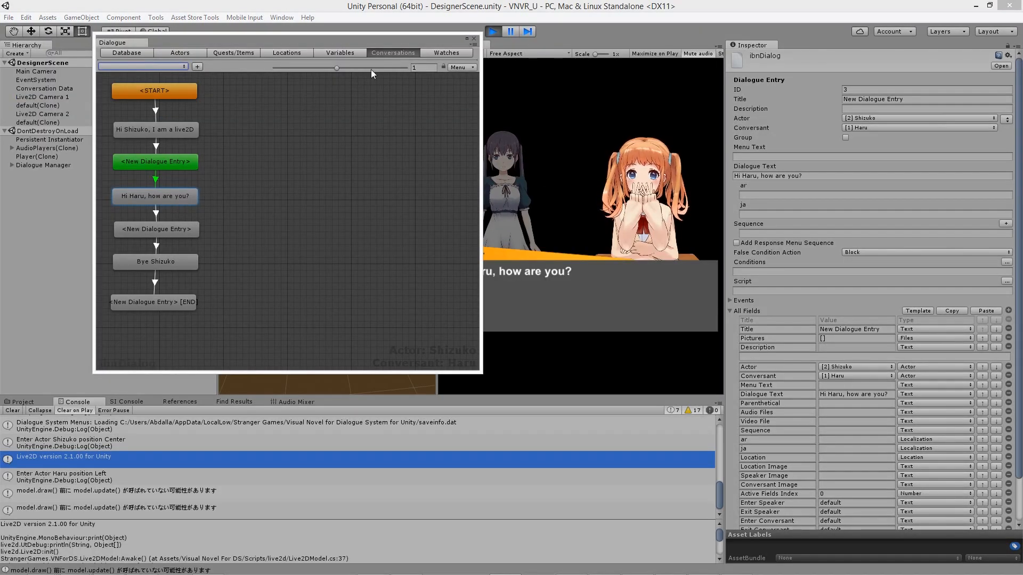
click(493, 32)
Set both the Actor and Conversant of the START entry to (None).
click(176, 94)
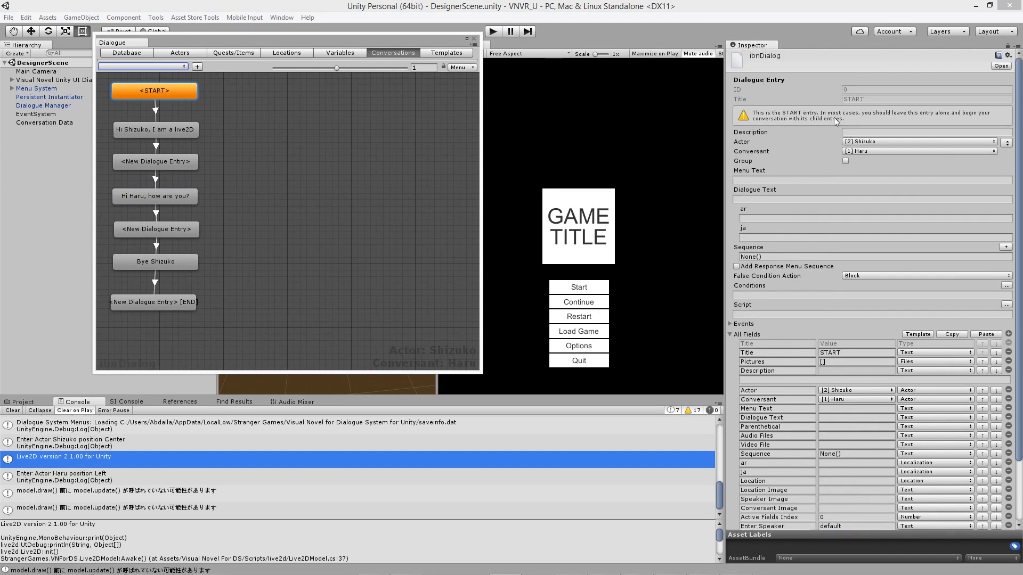
click(883, 140)
click(882, 164)
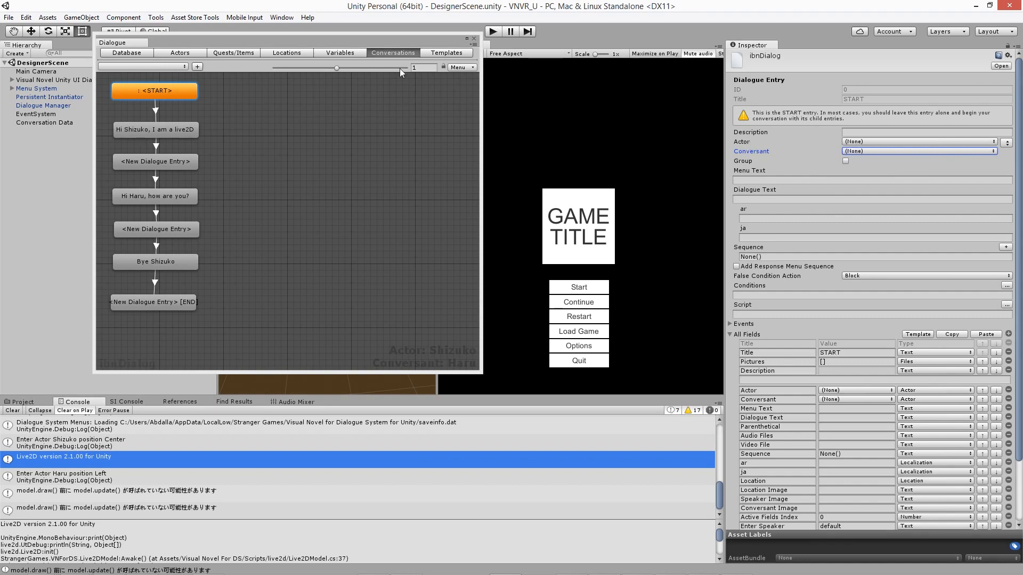
Play the scene, review the "Hi Shizuko" entry's fields, and advance the conversation past "Hi Haru, how are you?".
drag(385, 42, 321, 46)
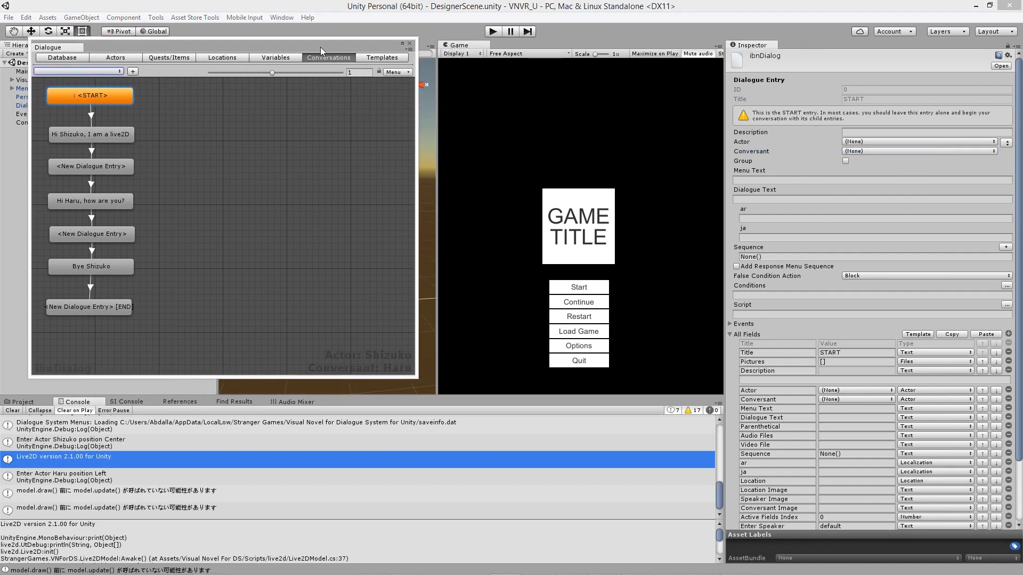
click(493, 32)
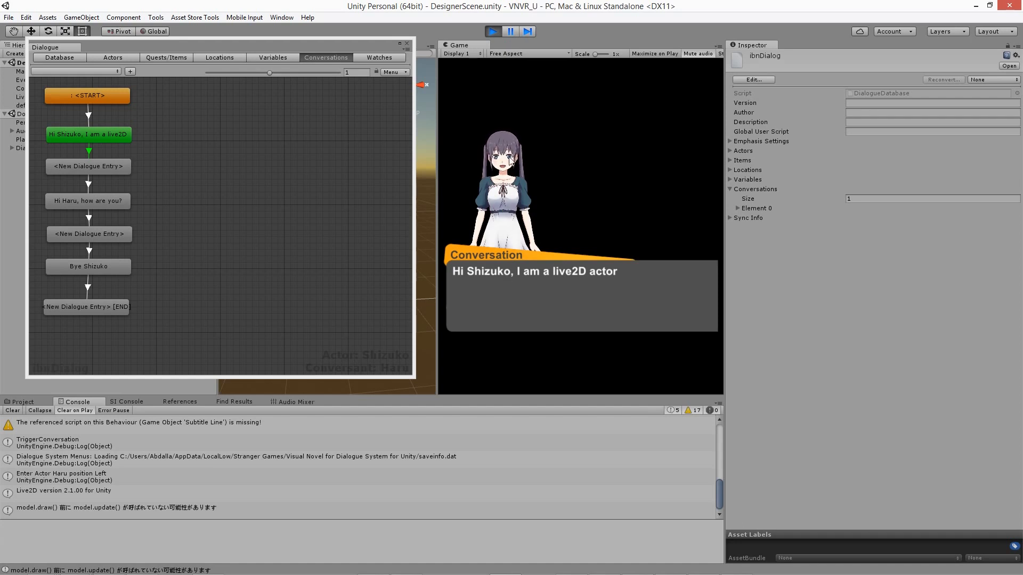
click(107, 134)
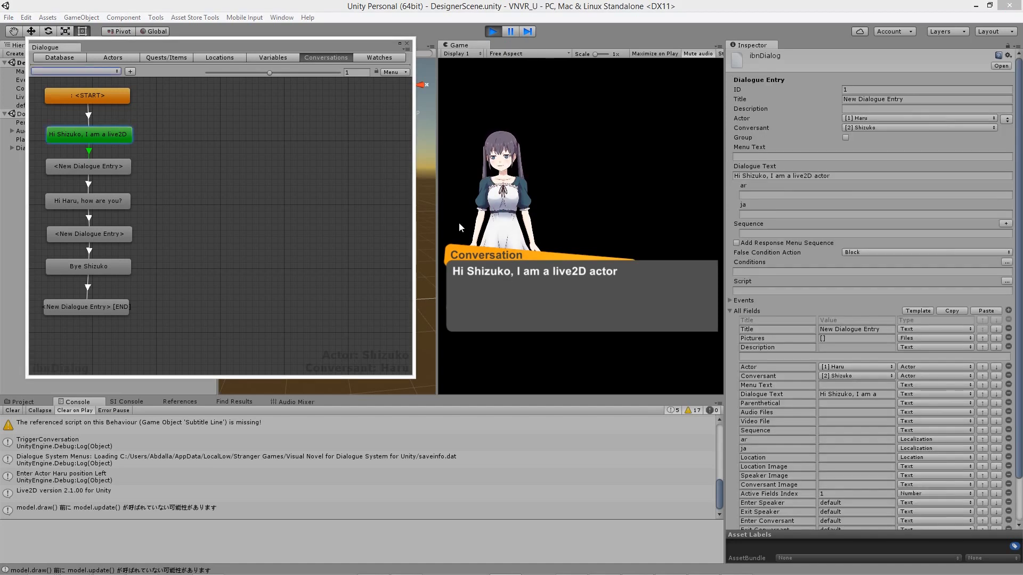
scroll(856, 519, down, 5)
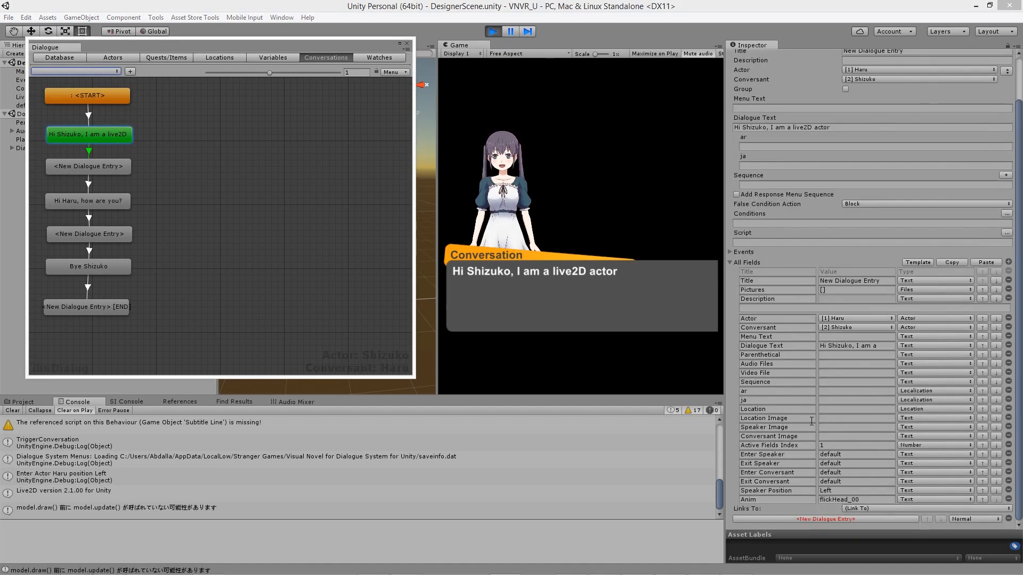
click(564, 282)
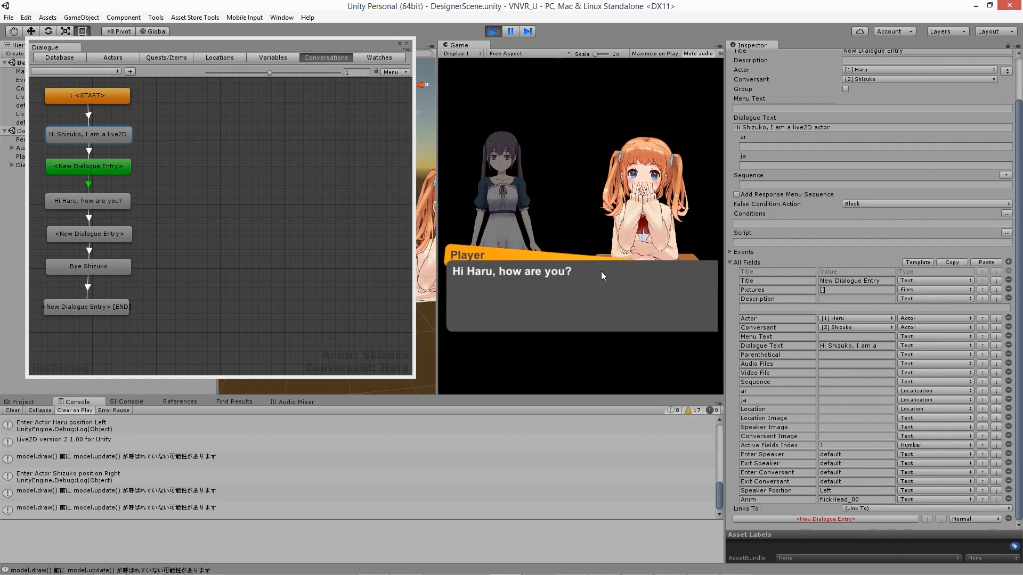
click(588, 346)
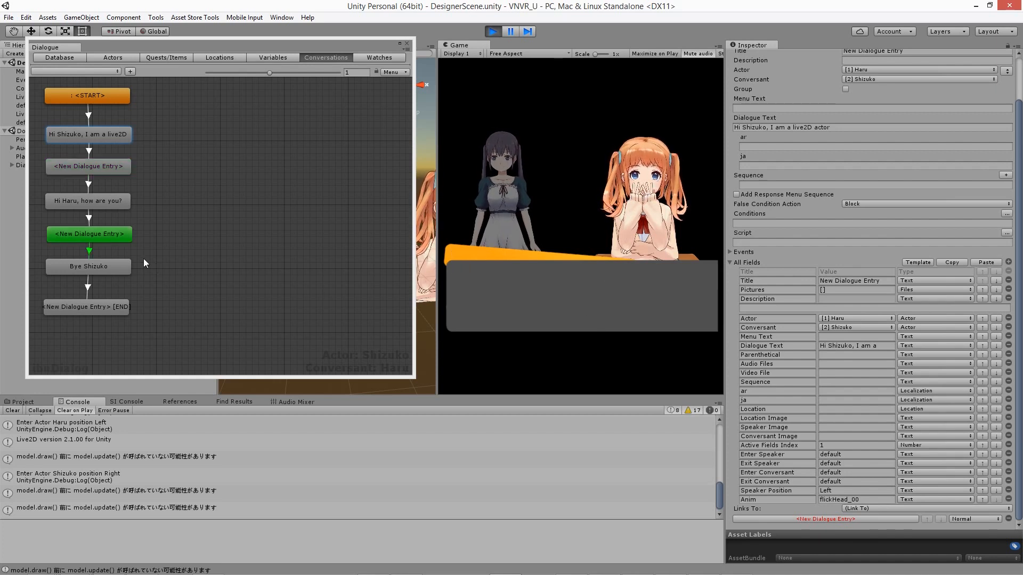
Set the Sequence of the blank entry above "Bye Shizuko" to Continue(); and advance the running conversation by one line.
click(114, 238)
click(787, 184)
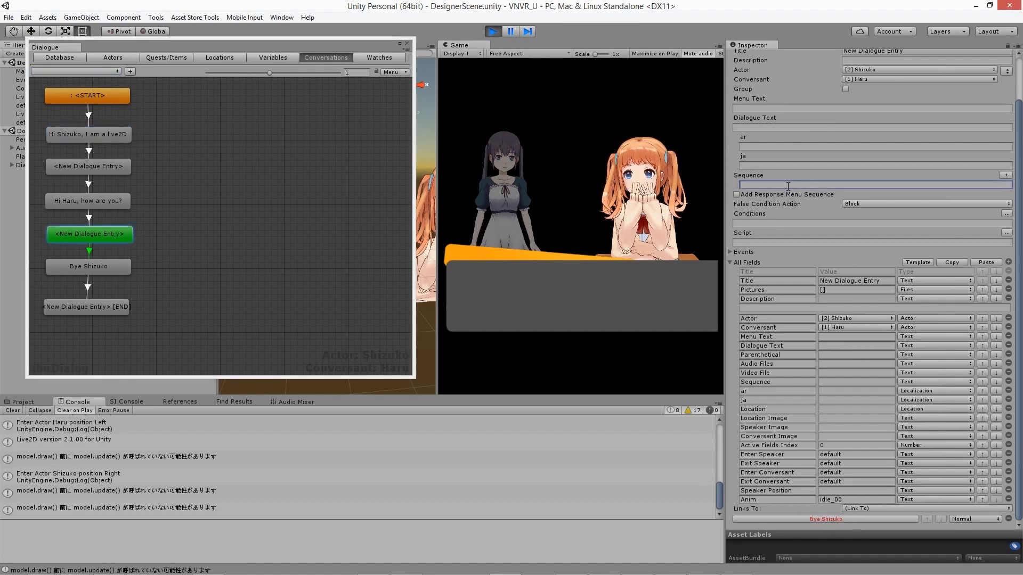
text(Contin)
key(BackSpace)
key(BackSpace)
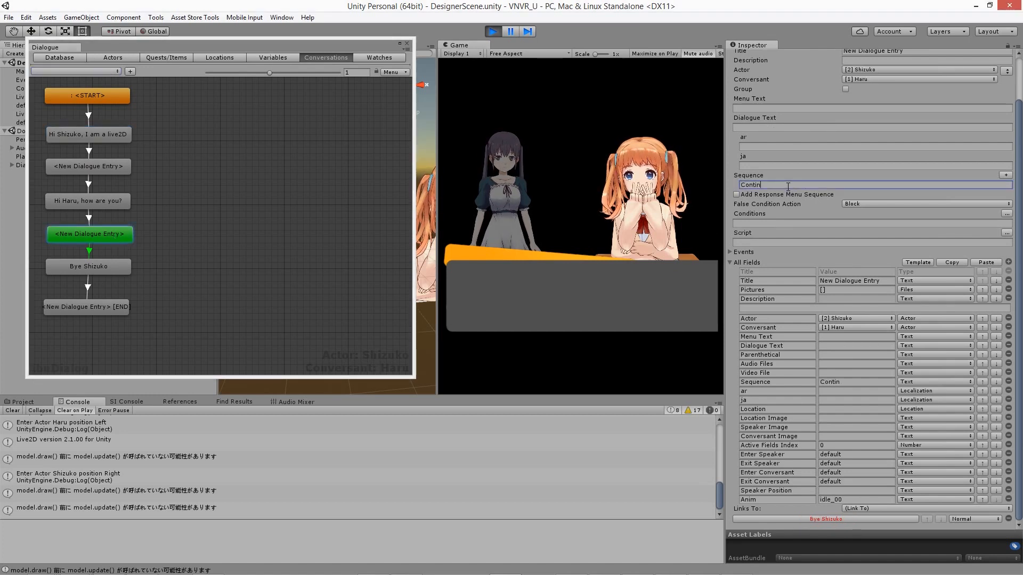
text(inue();)
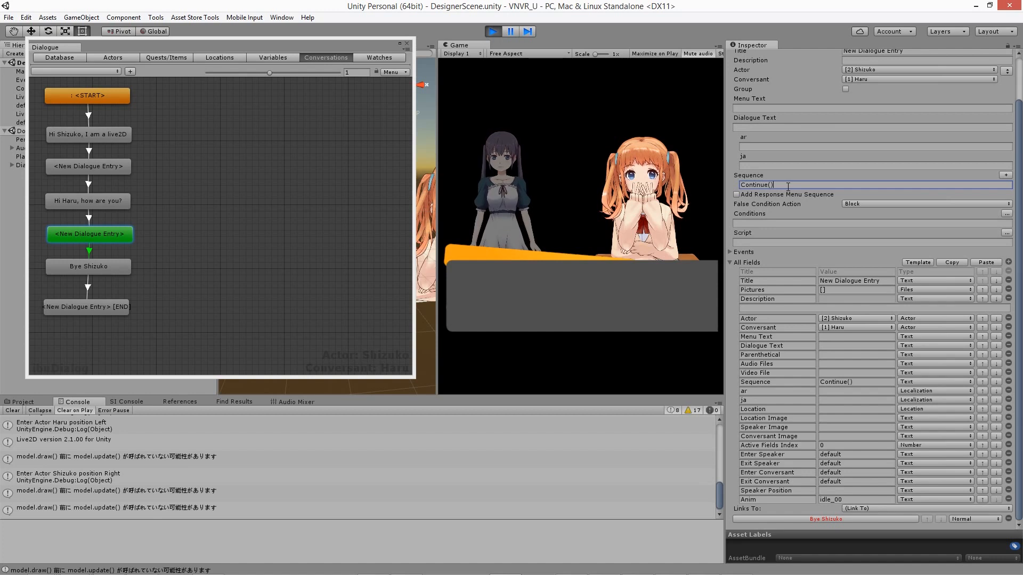
key(Return)
key(BackSpace)
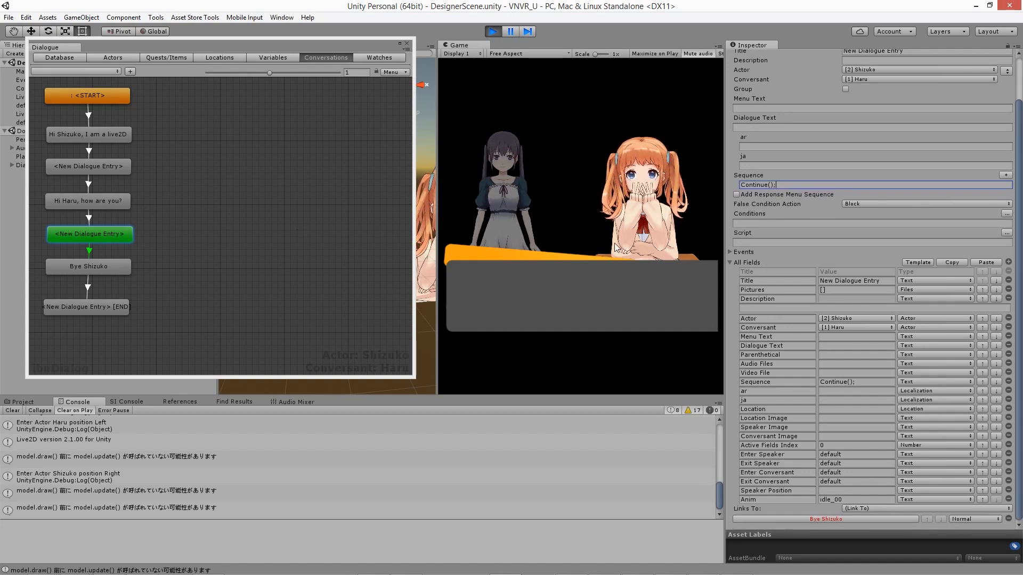
click(561, 165)
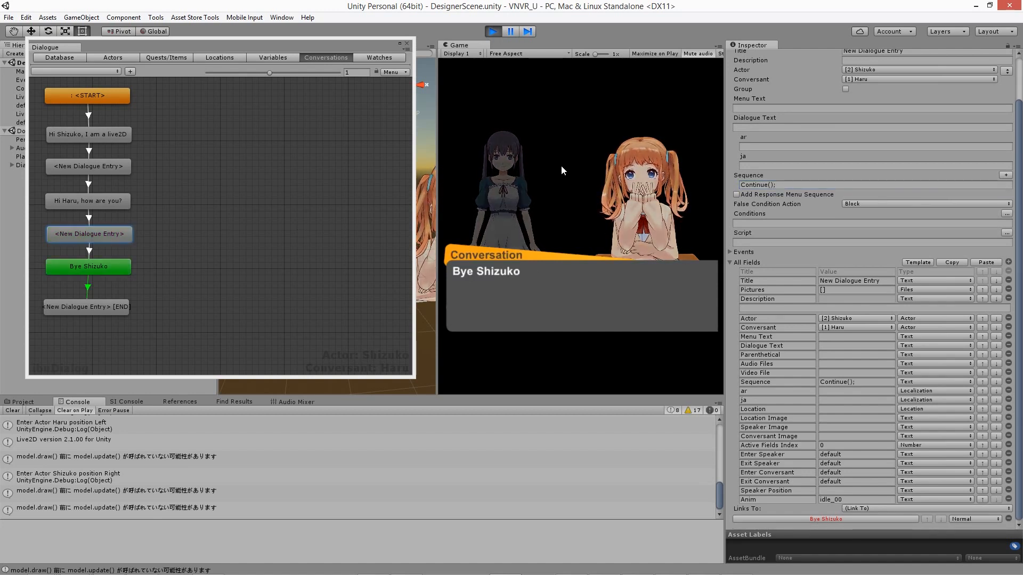
Advance the running conversation to its end and stop, and replay it once more in Play mode before stopping again.
click(532, 273)
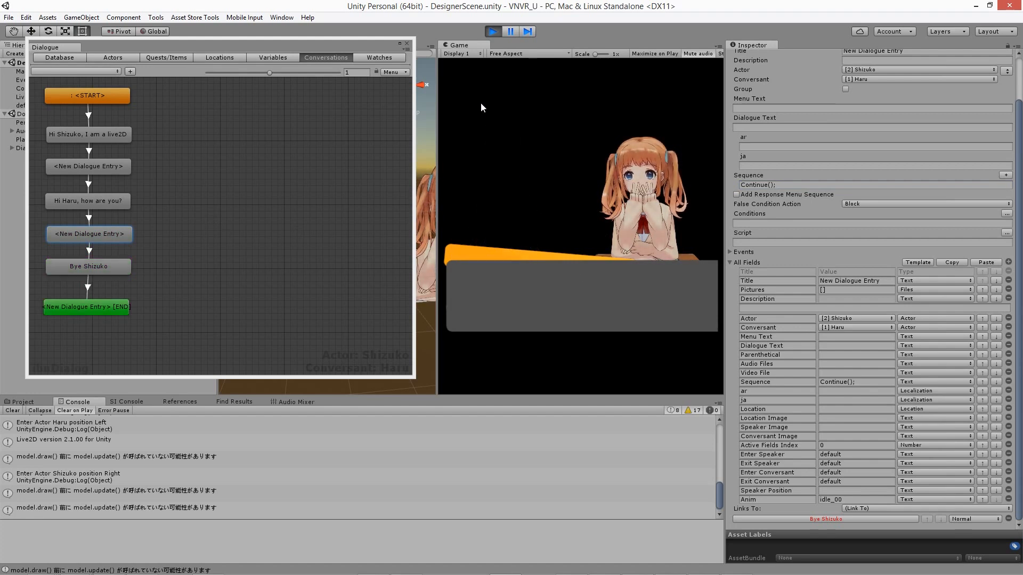
click(495, 32)
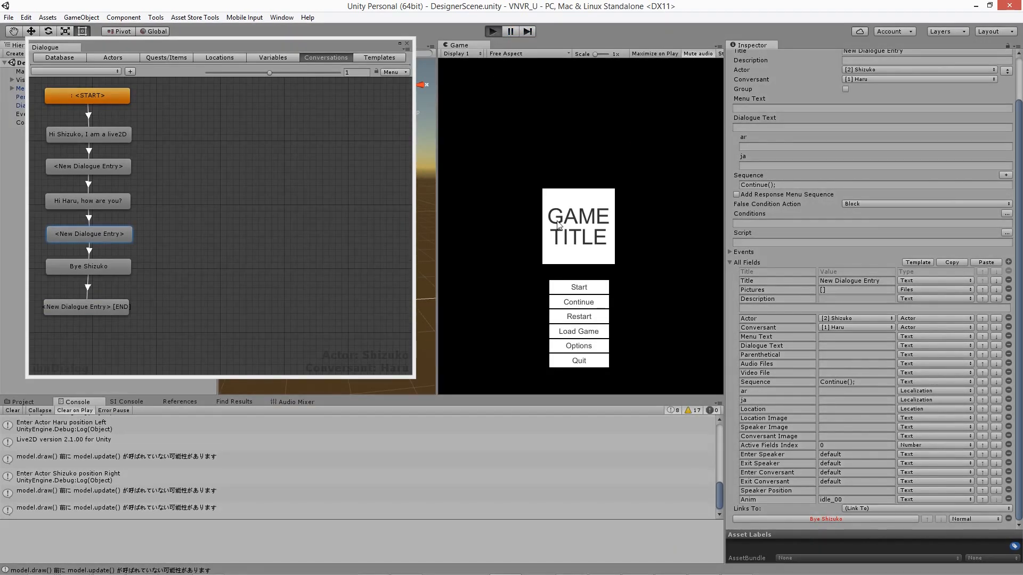
key(ctrl+p)
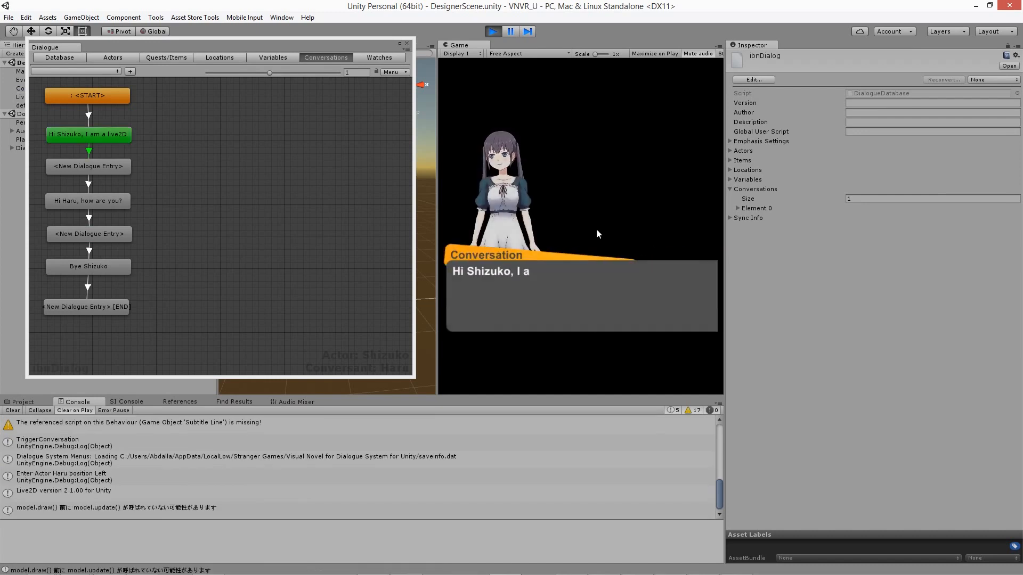
click(476, 283)
click(549, 315)
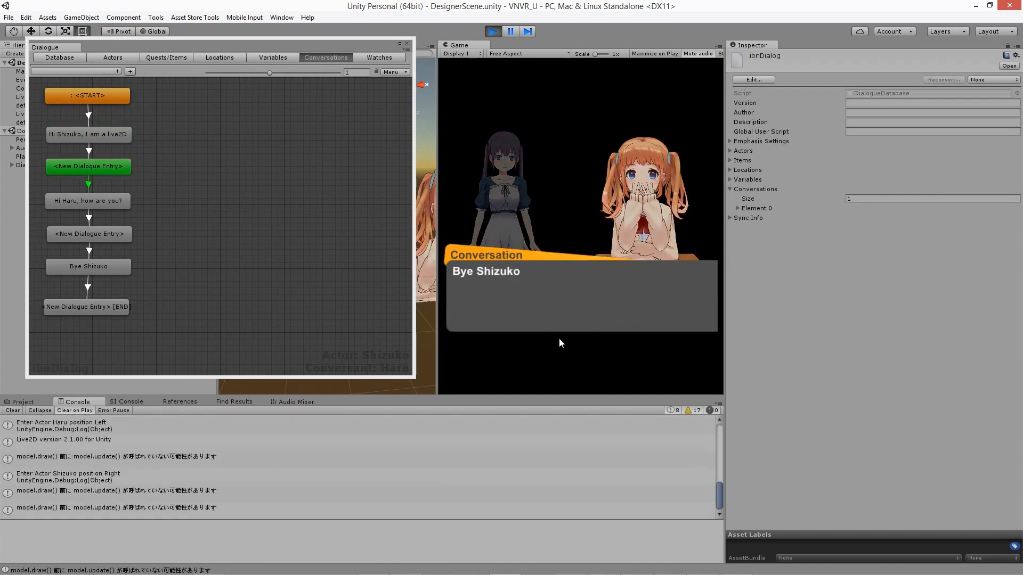
click(544, 302)
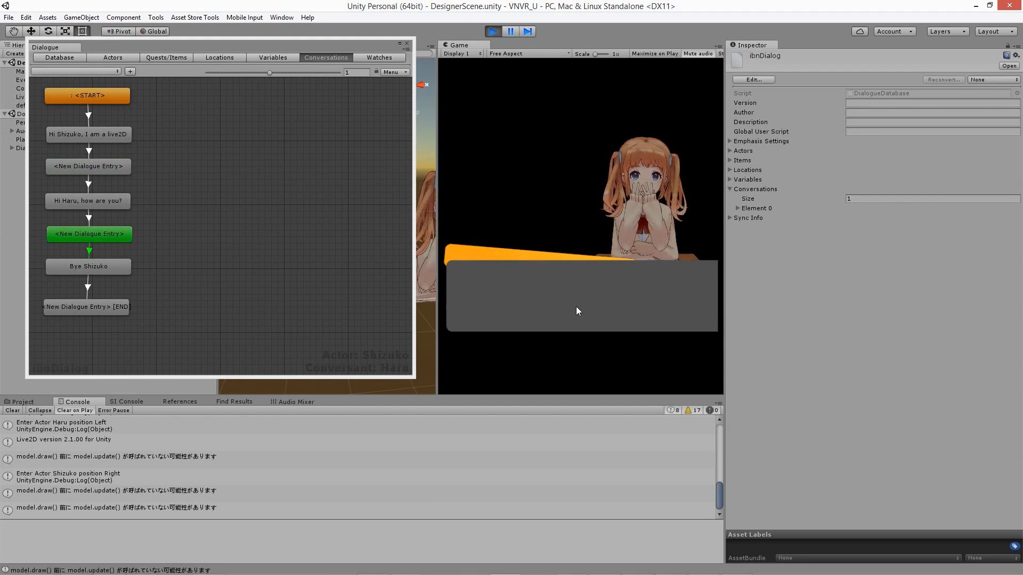
click(493, 31)
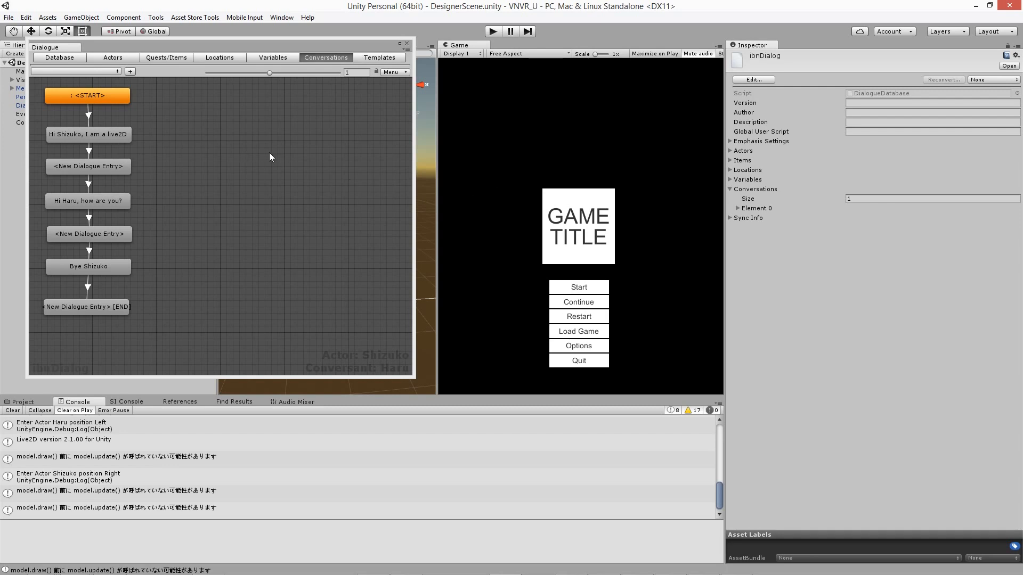
Review the conversation's own properties, and test it in Play mode past "Hi Haru, how are you?", stopping the playback.
click(315, 115)
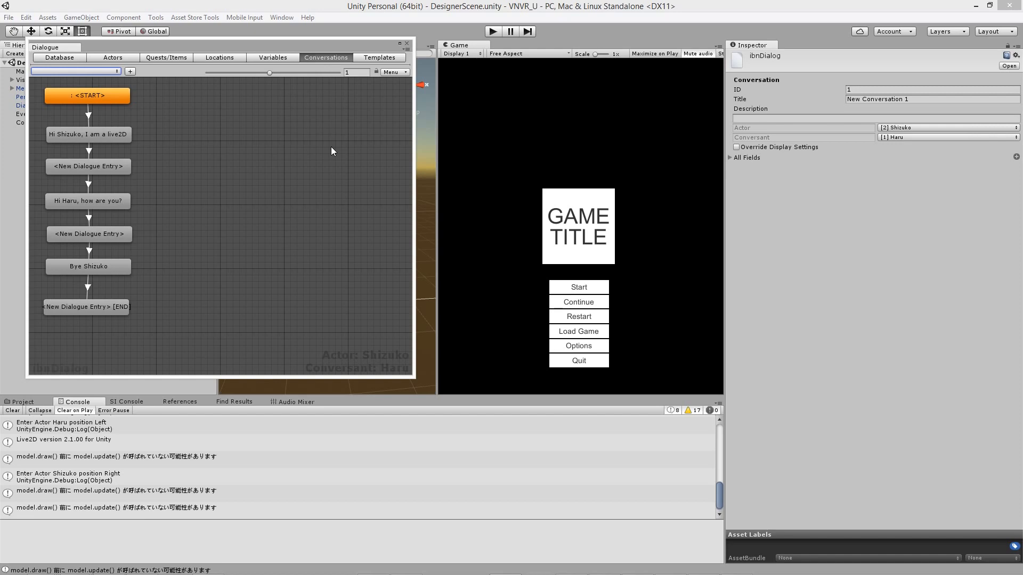
click(730, 157)
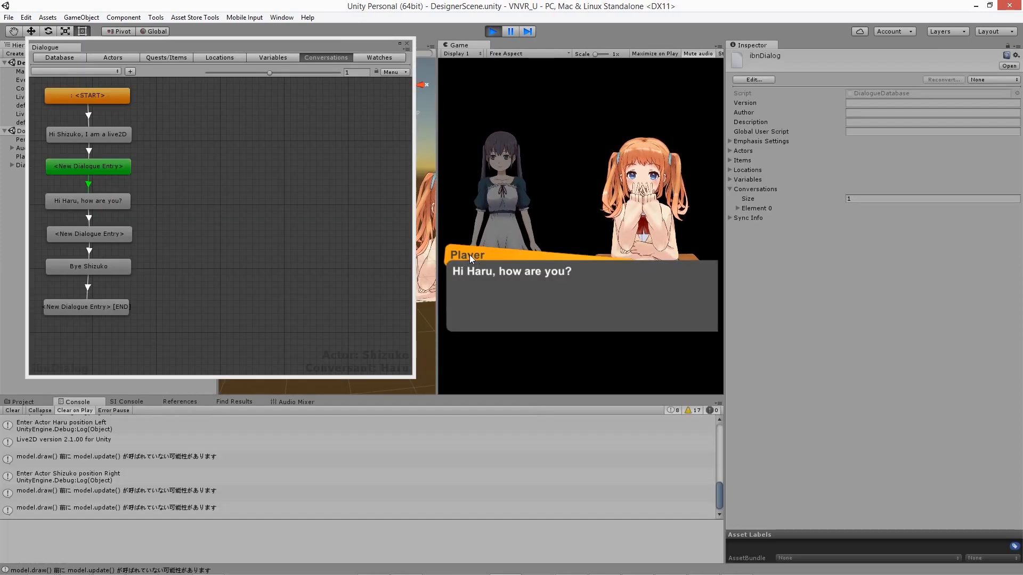
click(474, 263)
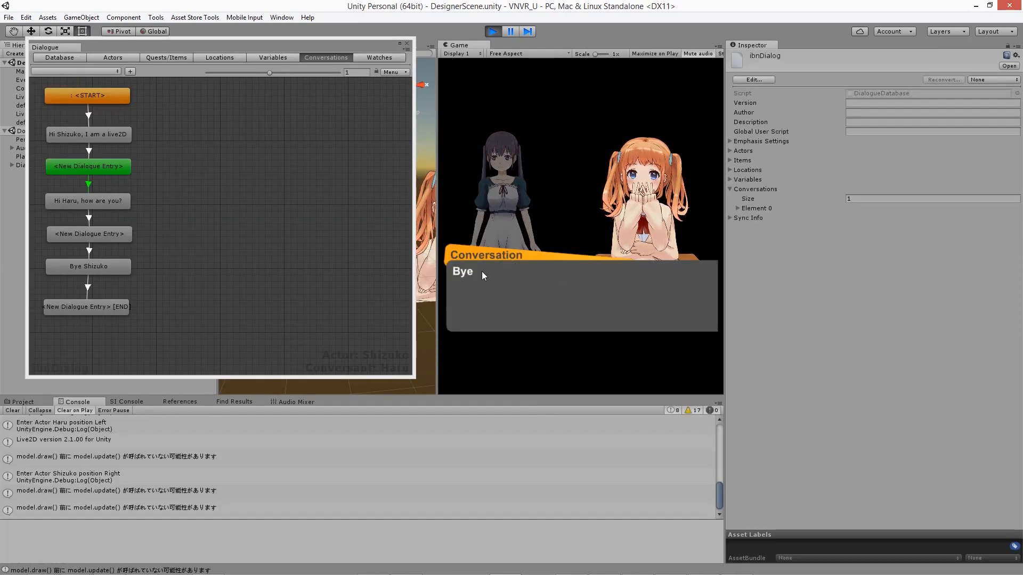
click(493, 32)
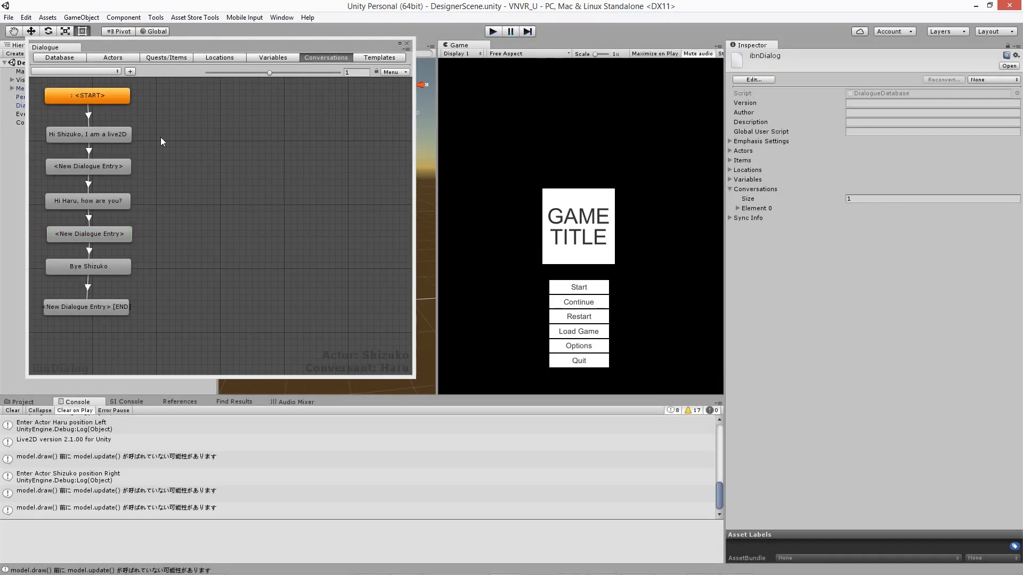
Set both the Actor and Conversant of the whole conversation to (None) in its properties.
click(186, 135)
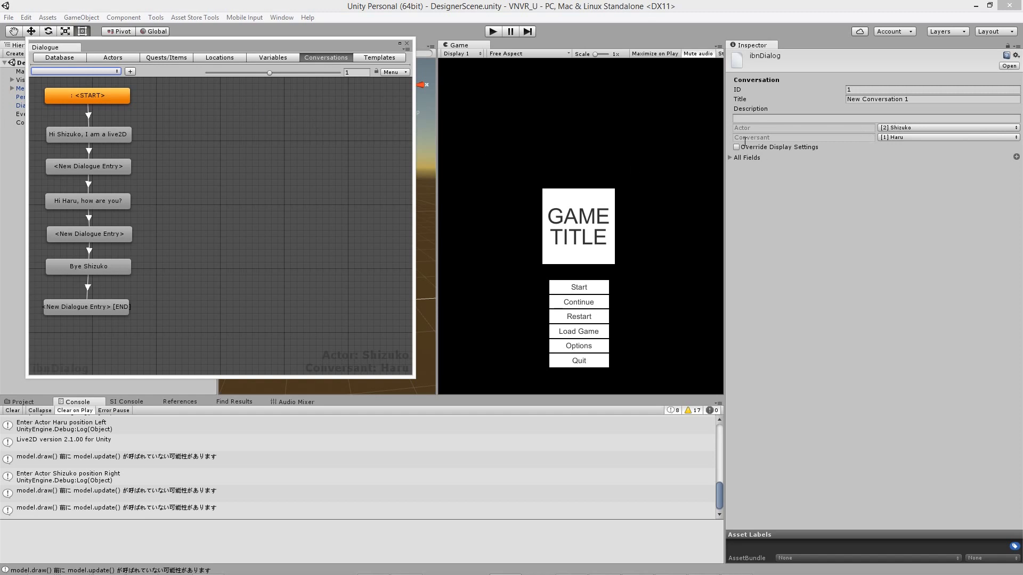
click(919, 128)
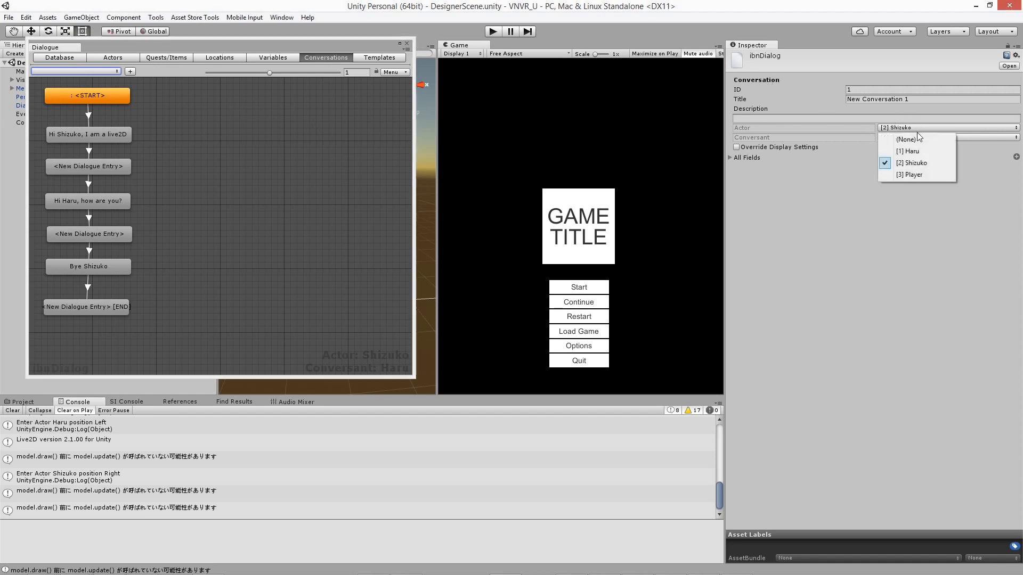
click(917, 139)
click(919, 137)
click(917, 149)
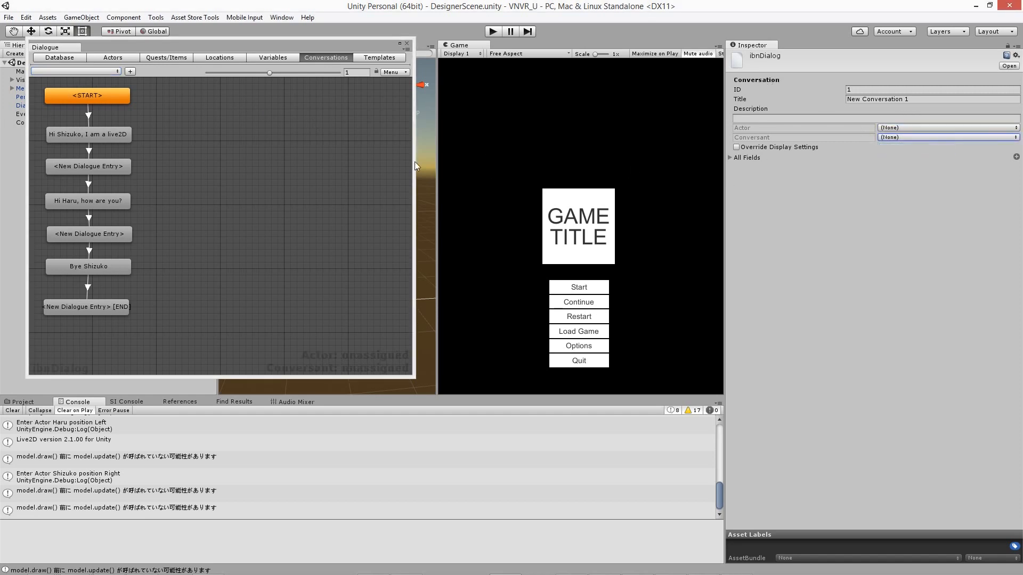
Test the conversation with unassigned participants in Play mode by advancing its lines, and stop the playback.
click(491, 32)
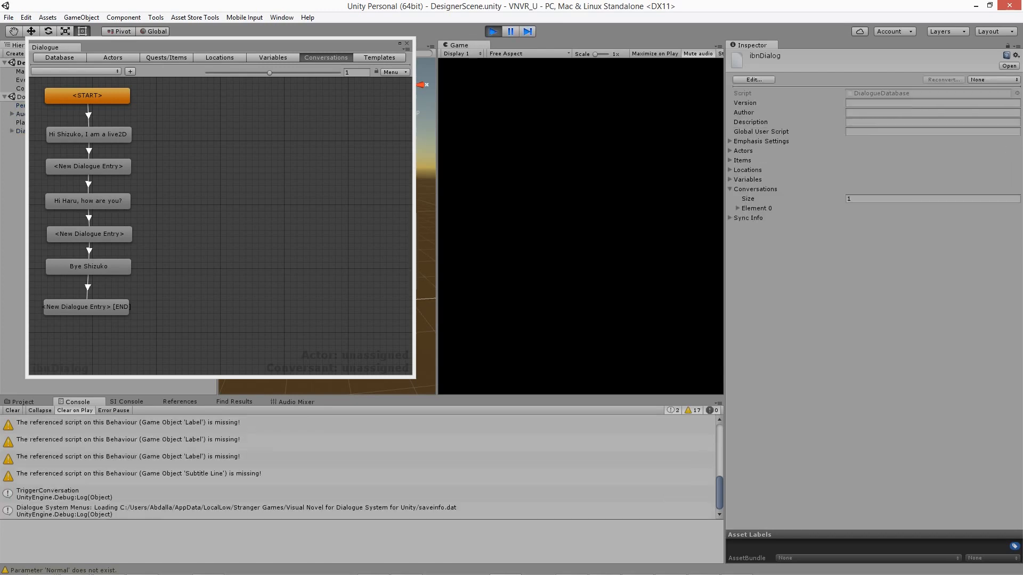
click(517, 289)
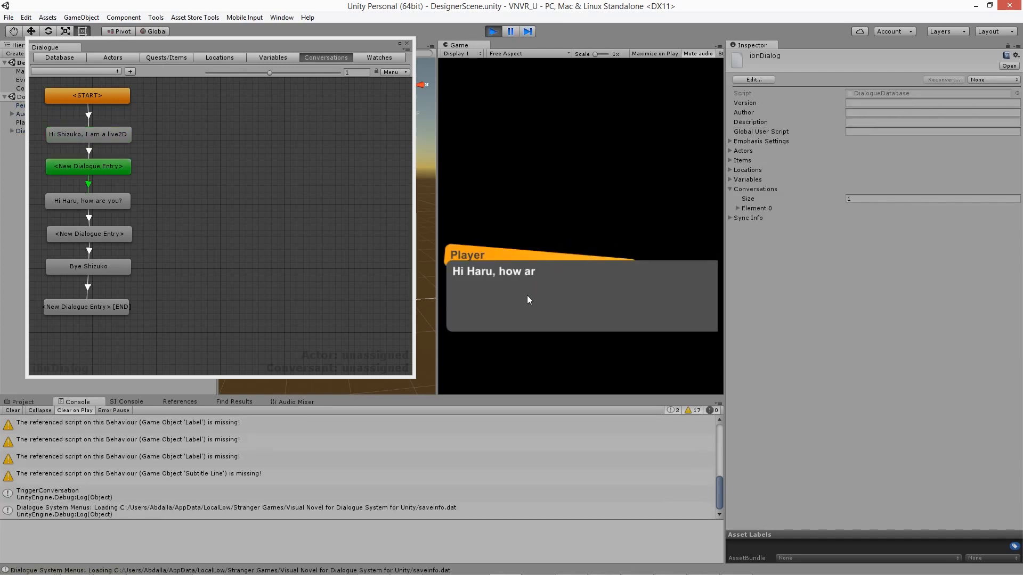
click(532, 300)
key(ctrl+p)
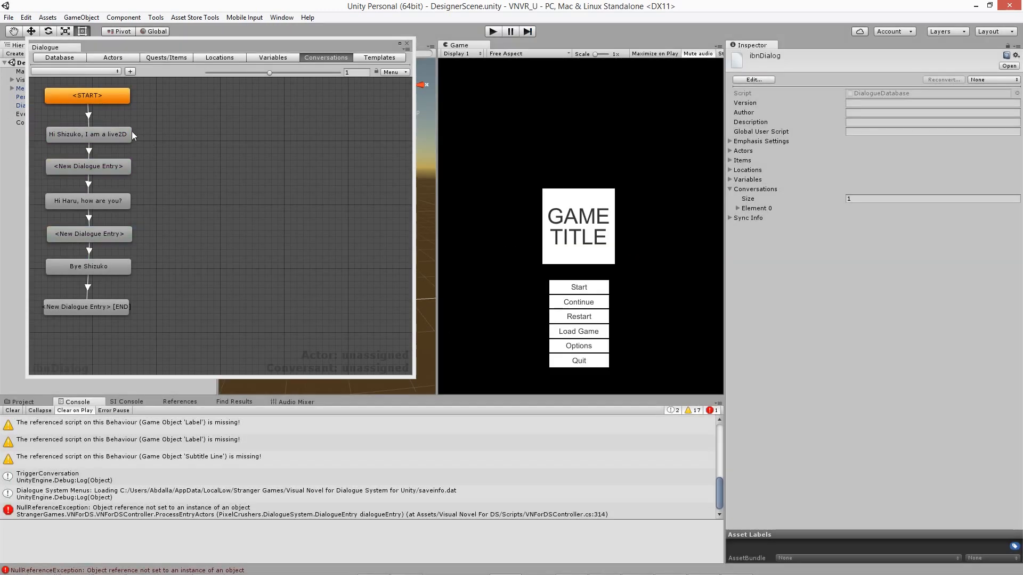
Set the Actor to Haru for the "Hi Shizuko, I am a live2D actor" entry and the blank entry below it.
click(118, 135)
click(872, 118)
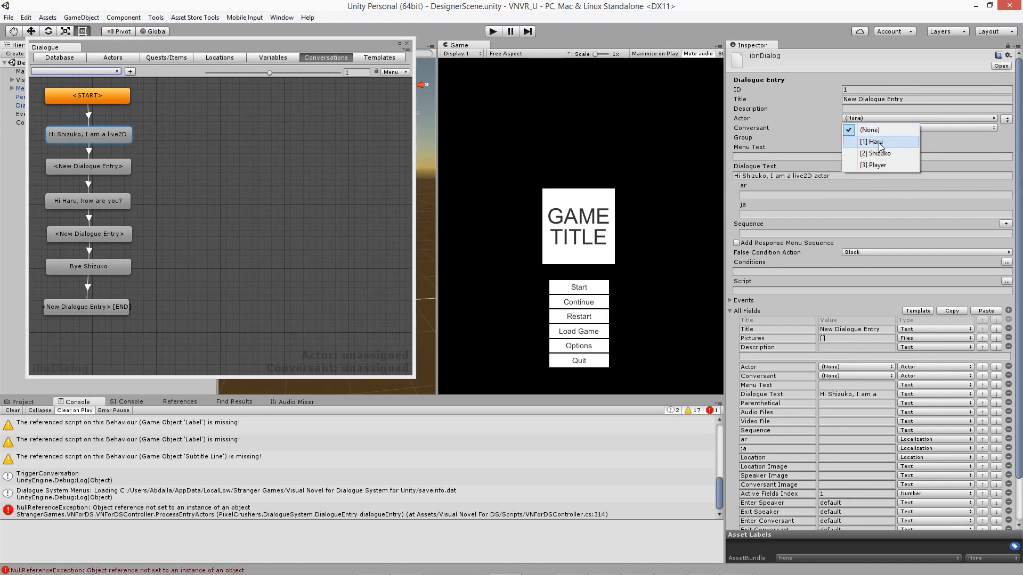
click(879, 144)
click(109, 167)
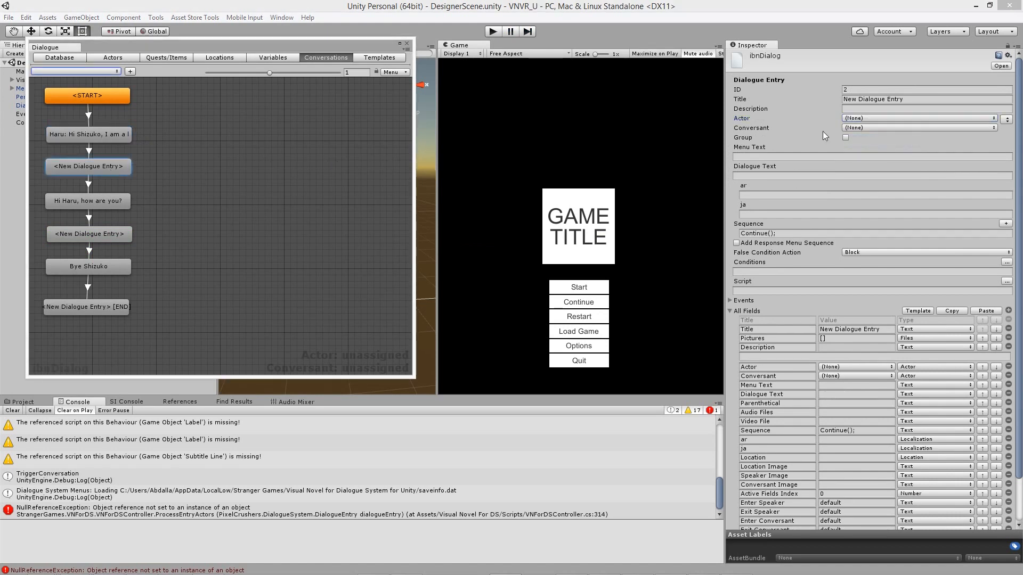
click(863, 119)
click(878, 144)
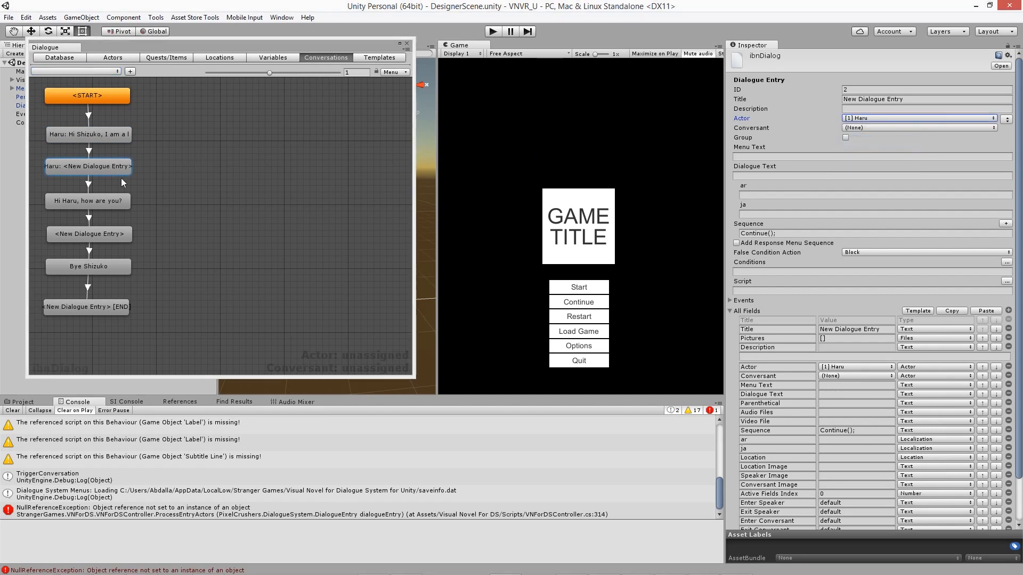
Set the Actor to Shizuko for the "Hi Haru, how are you?" entry and the blank entry below it.
click(88, 206)
click(878, 119)
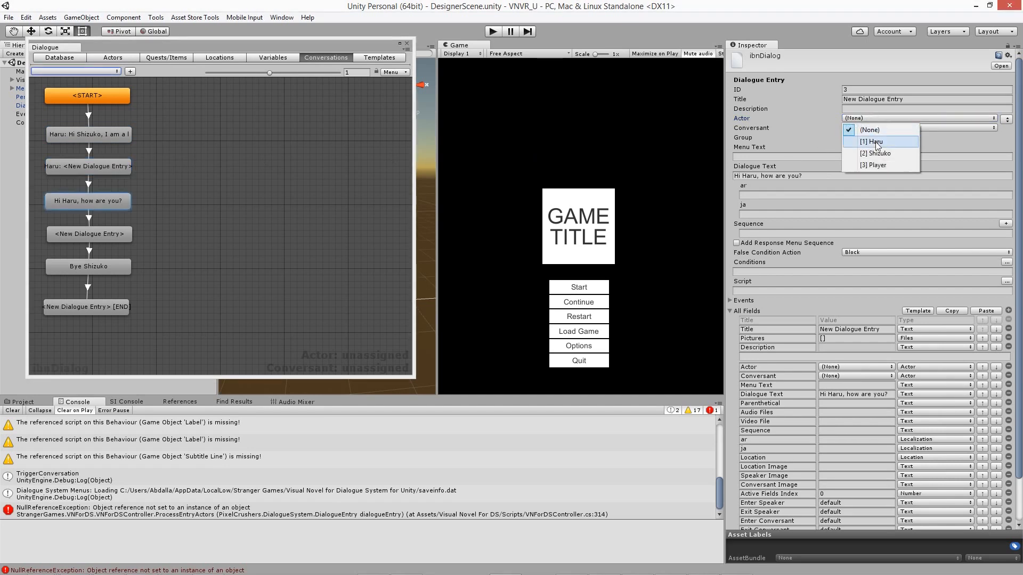
click(879, 154)
click(112, 234)
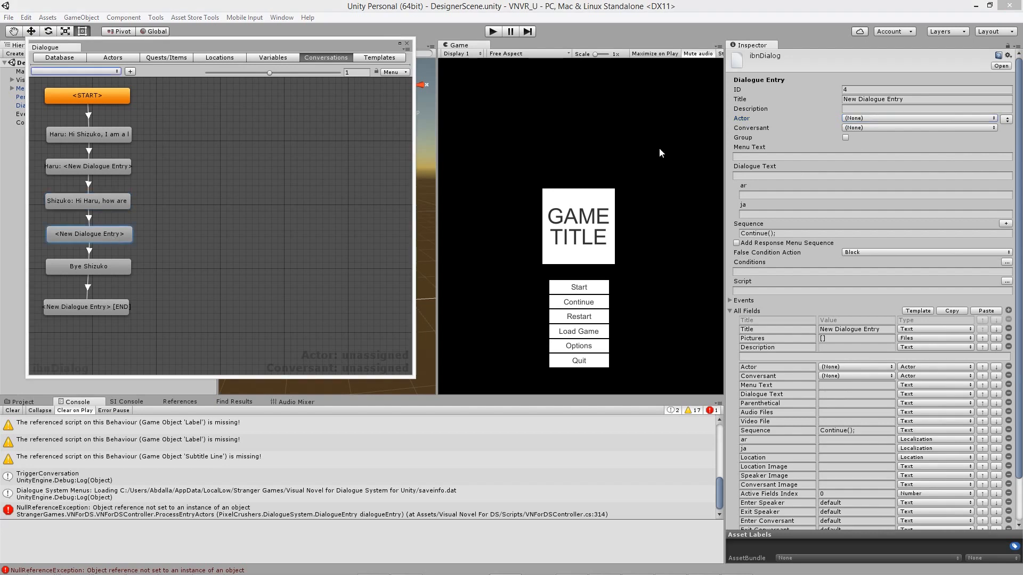
click(865, 118)
click(879, 153)
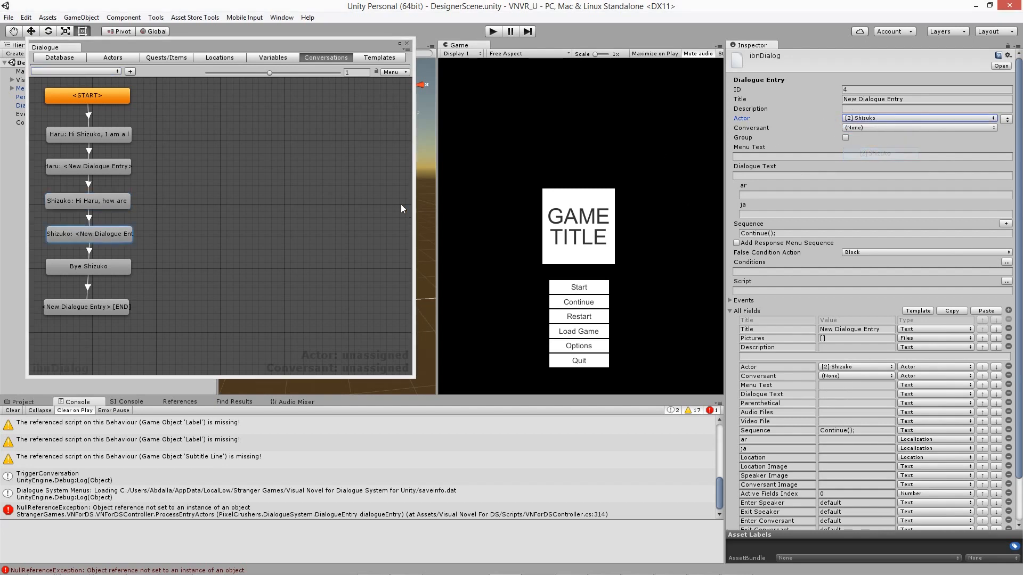
Set the Actor of the "Bye Shizuko" entry to Haru, and check the final END entry's fields.
click(127, 266)
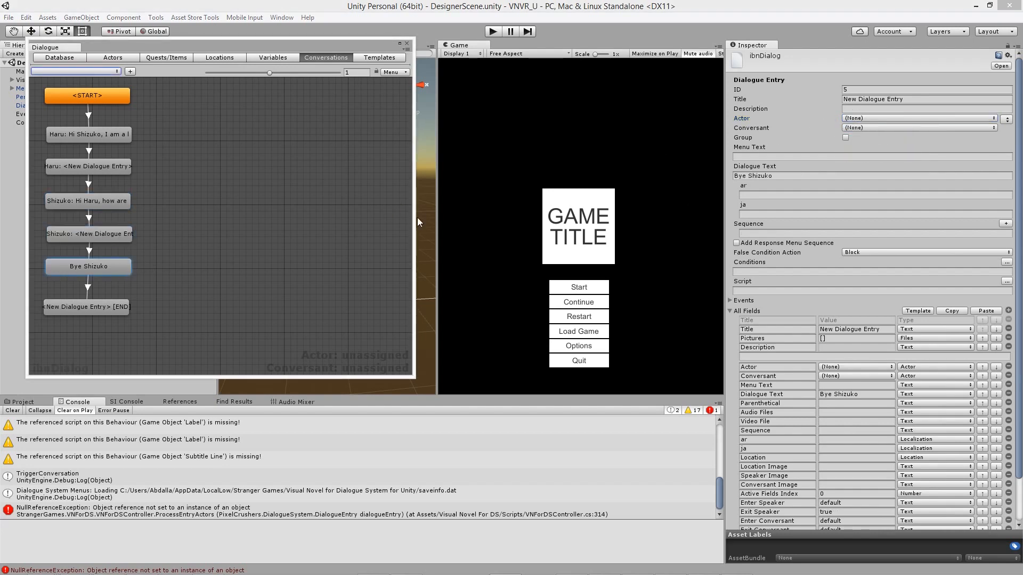
click(859, 118)
click(879, 142)
click(108, 306)
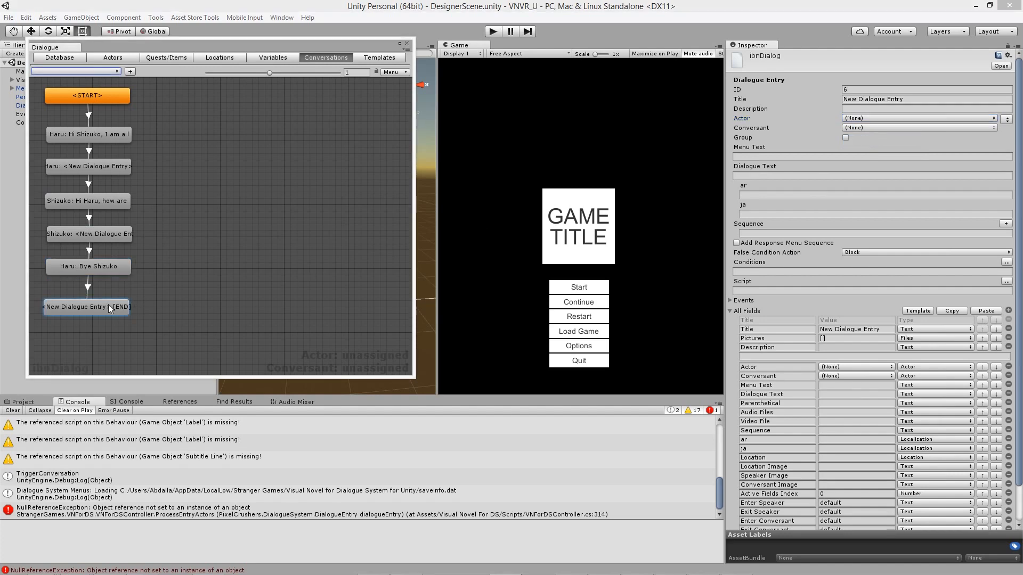
click(350, 197)
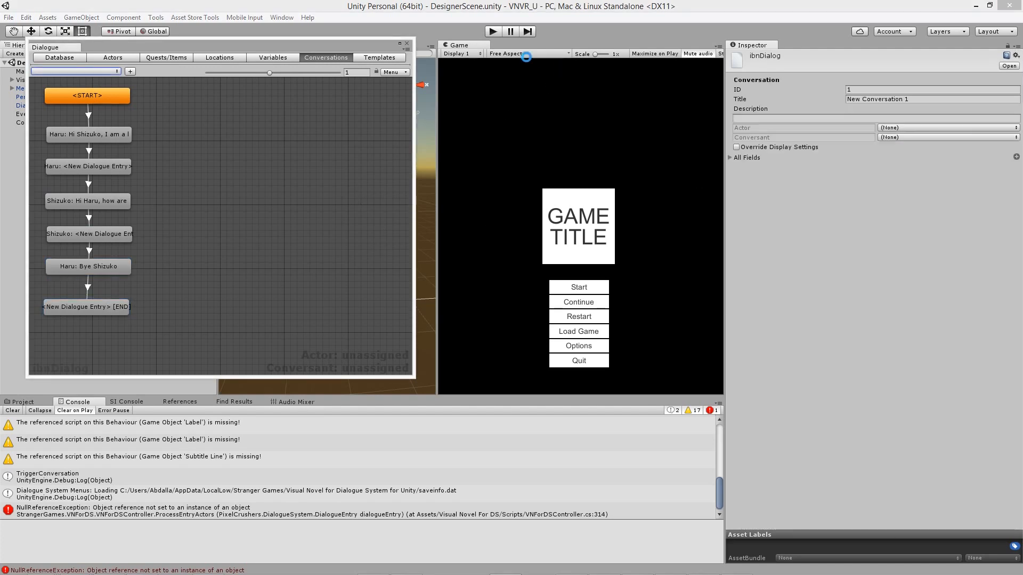
Test the conversation with its assigned speakers in Play mode through "Bye Shizuko" to the end, and stop the playback.
click(494, 32)
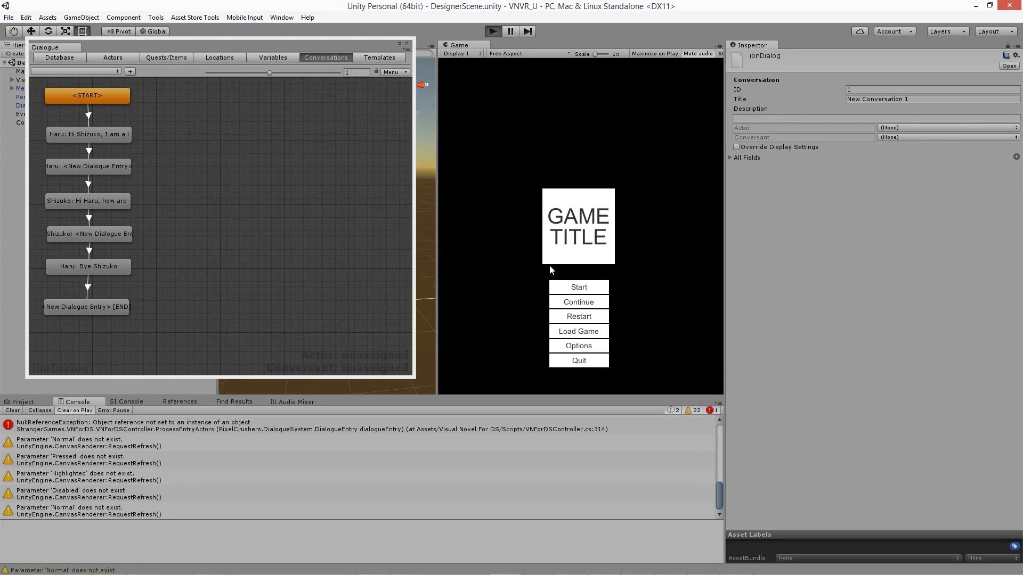
click(560, 315)
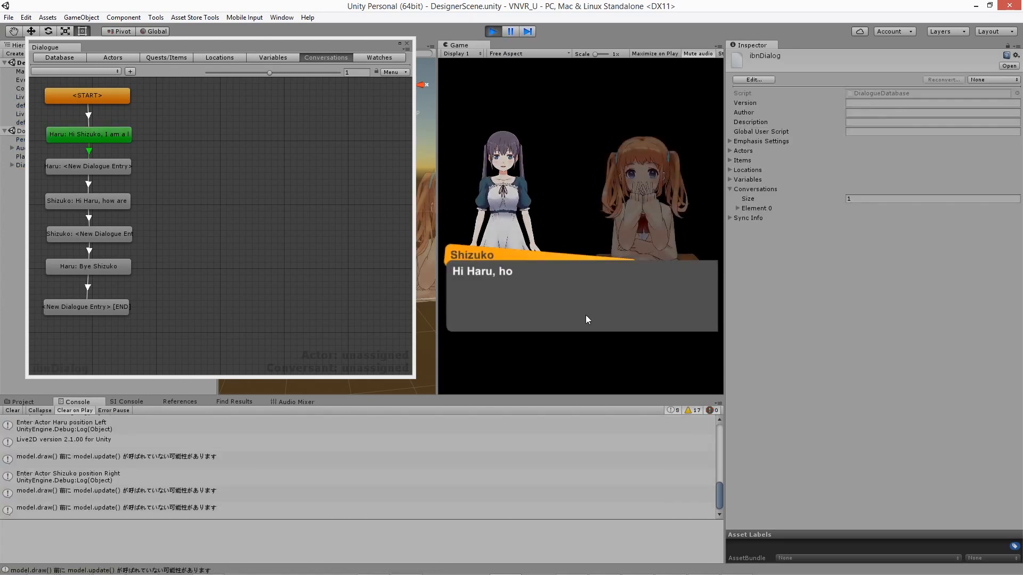
click(586, 317)
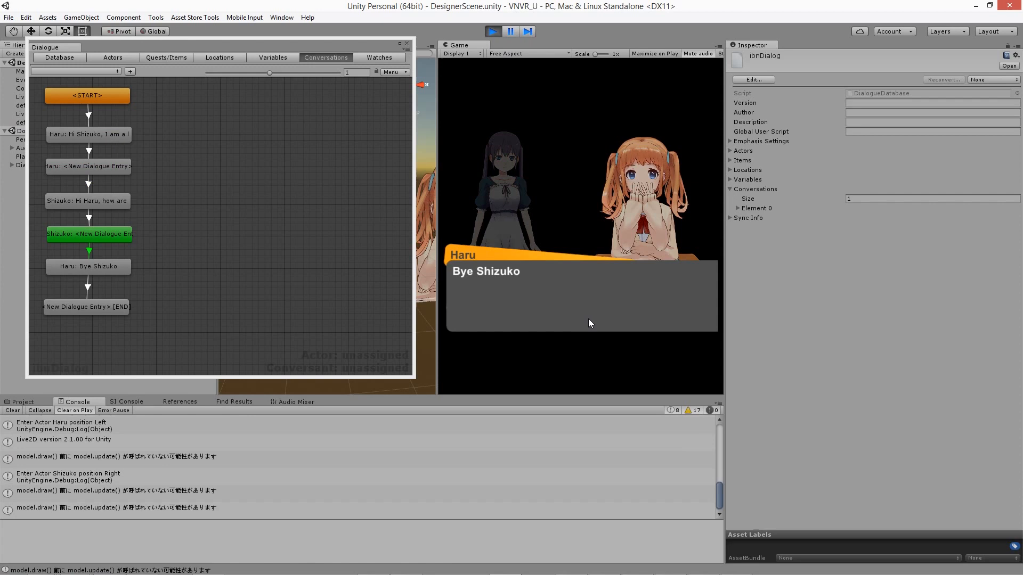
click(551, 273)
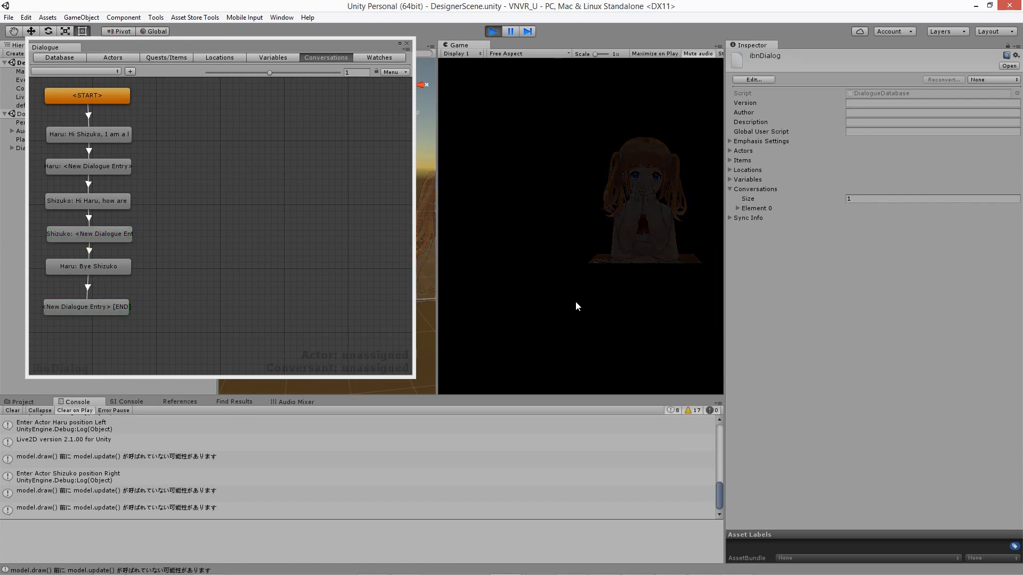
click(494, 31)
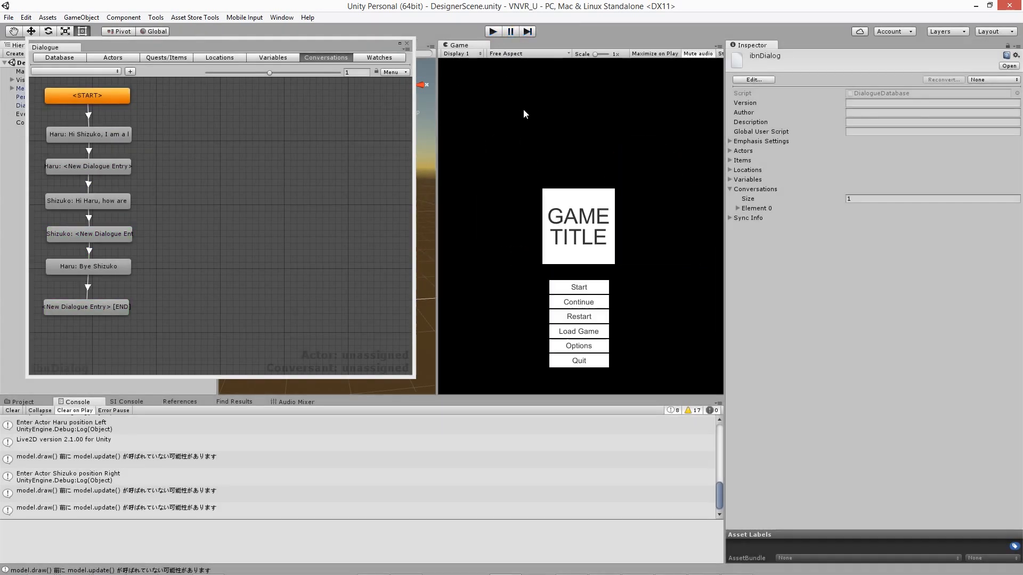